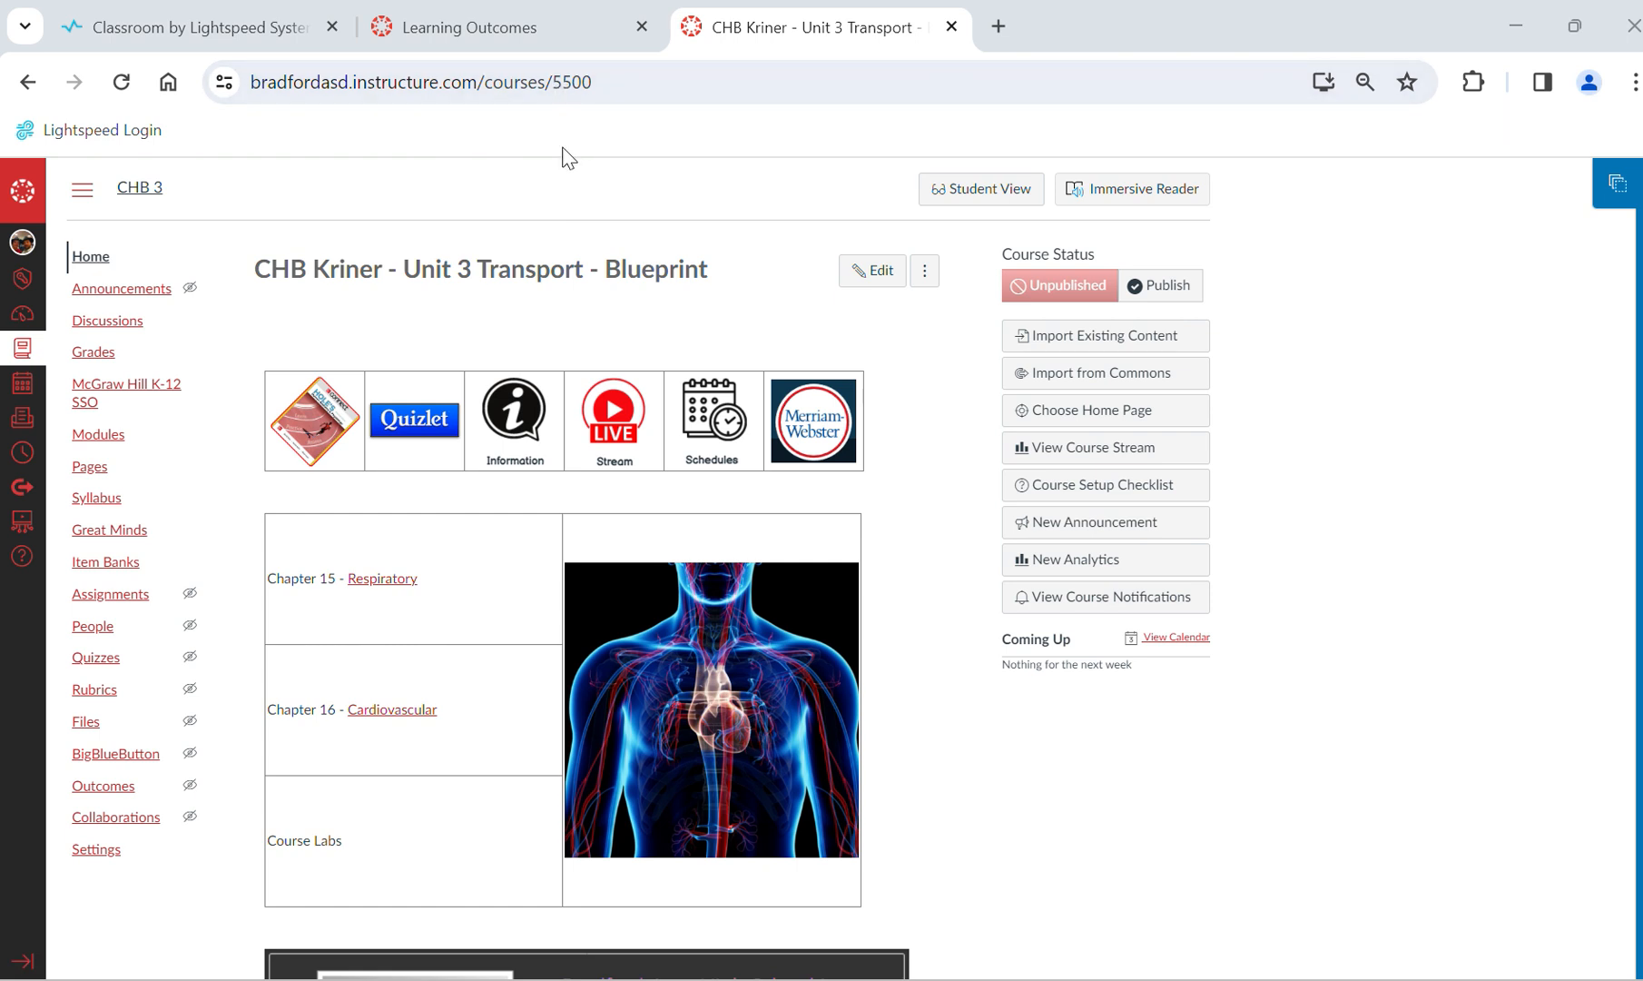
- Open the 15.0 ELA Exam from the course assignments in the quiz builder and show the outcomes aligned to the quiz
{"action": "left_click", "coordinate": [109, 599]}
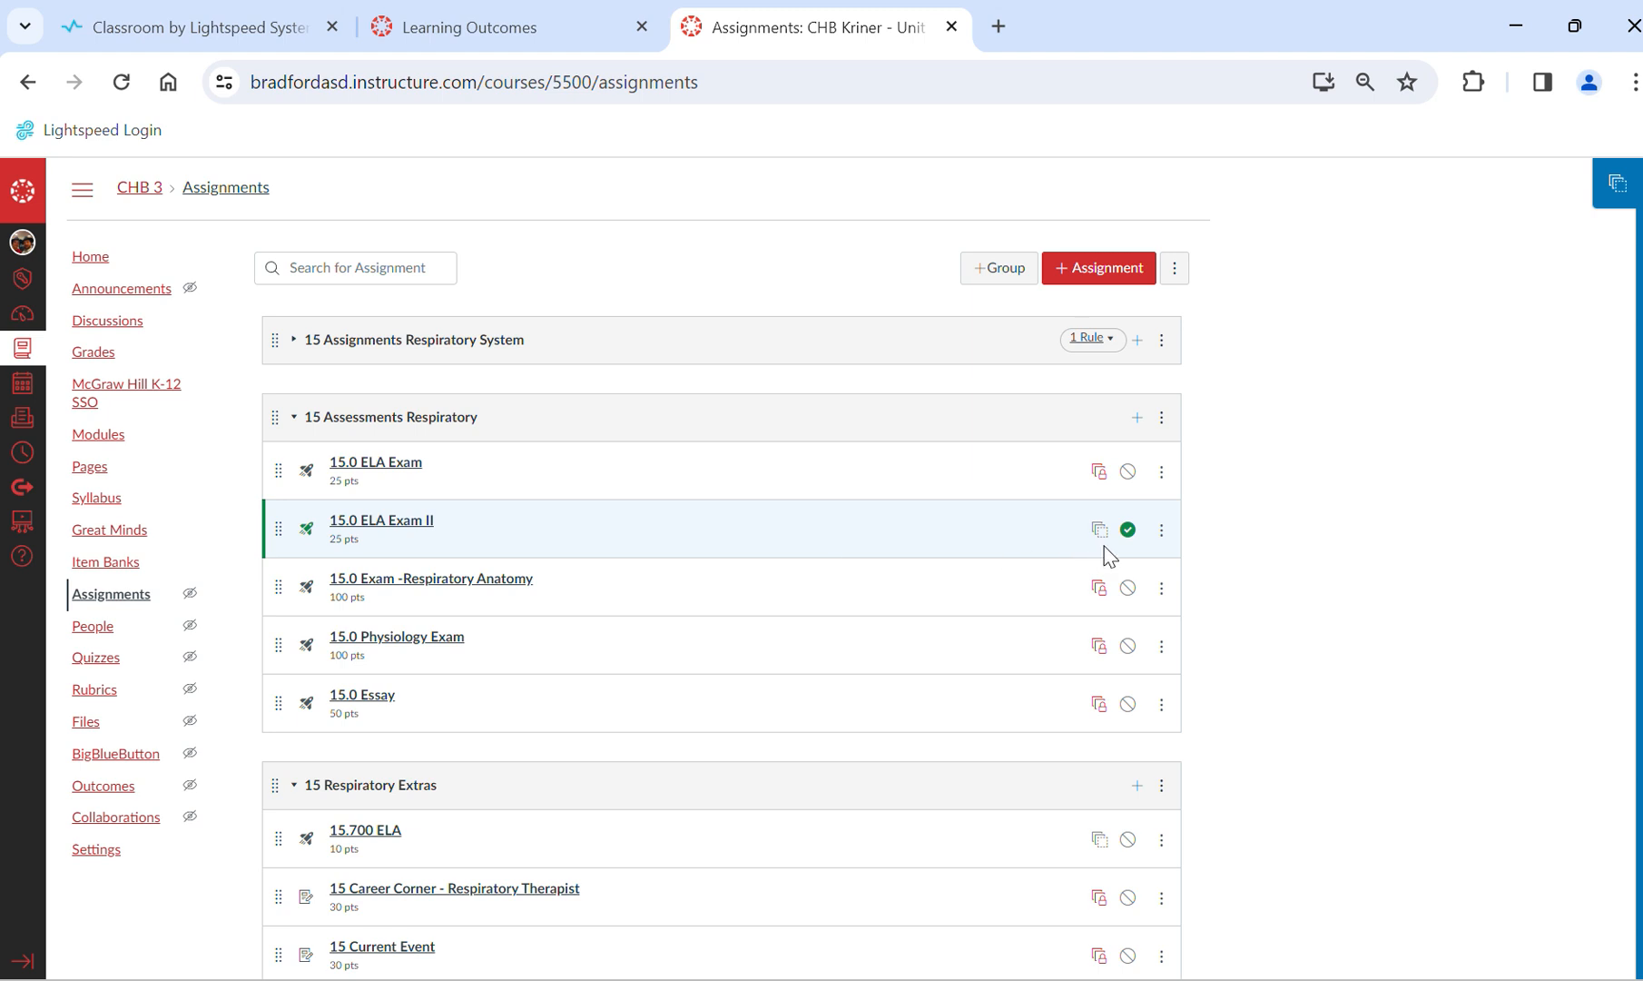
{"action": "left_click", "coordinate": [399, 477]}
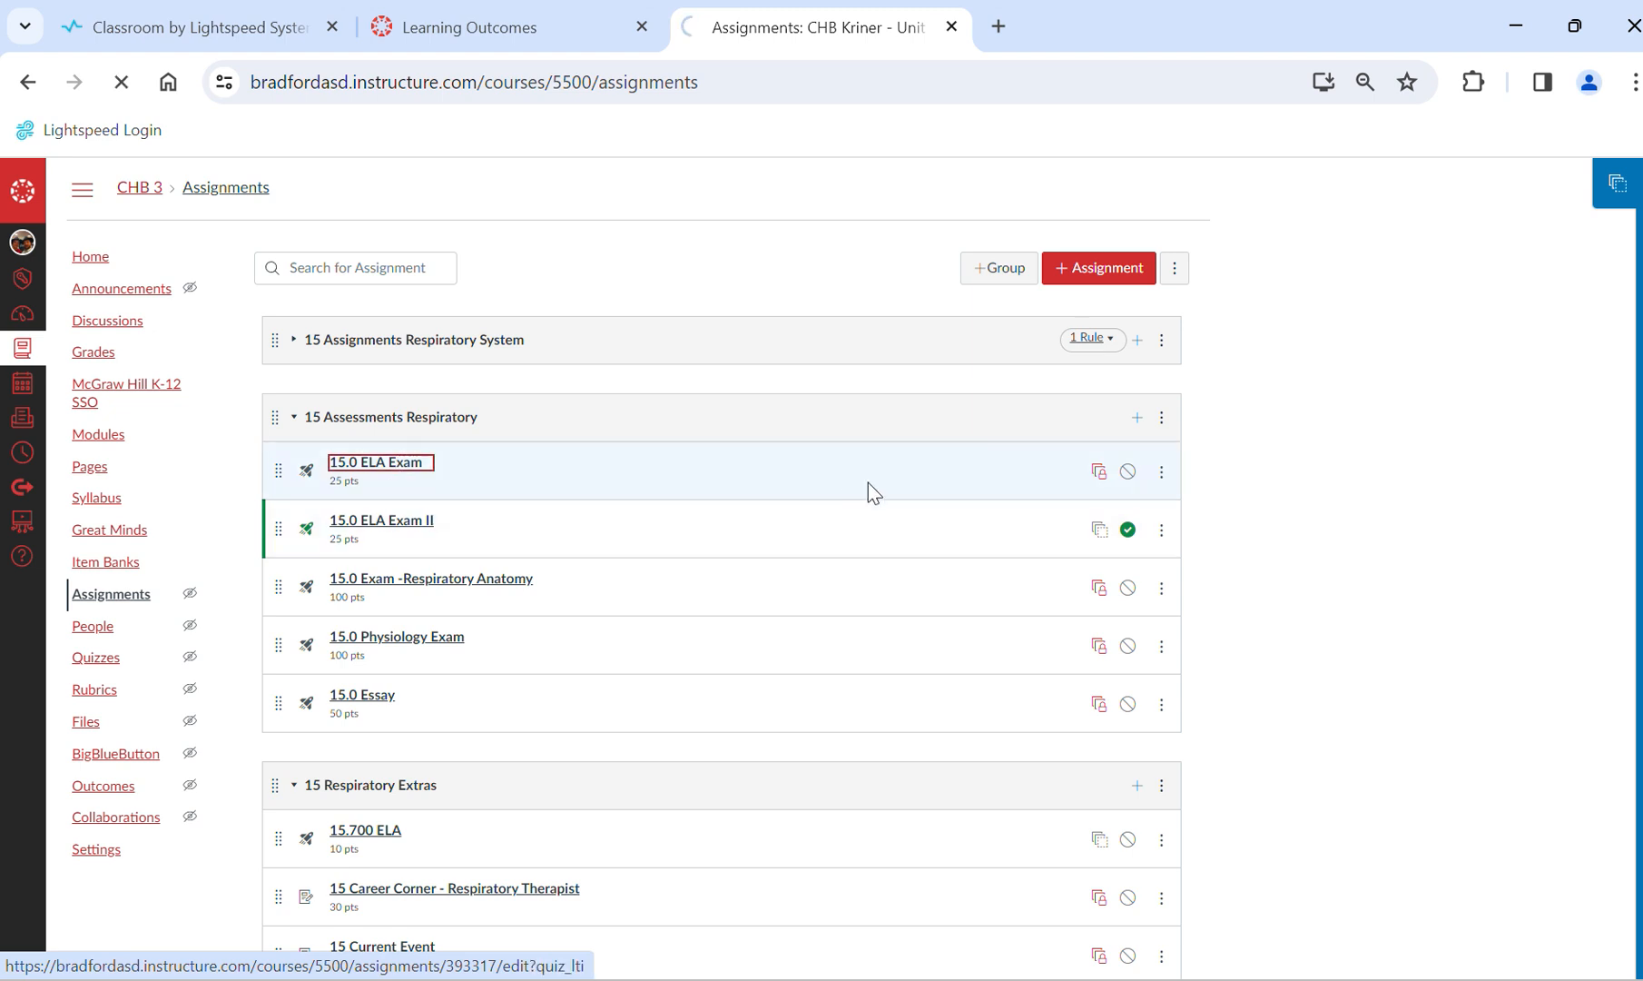
{"action": "scroll", "coordinate": [963, 562], "scroll_direction": "down", "scroll_amount": 5}
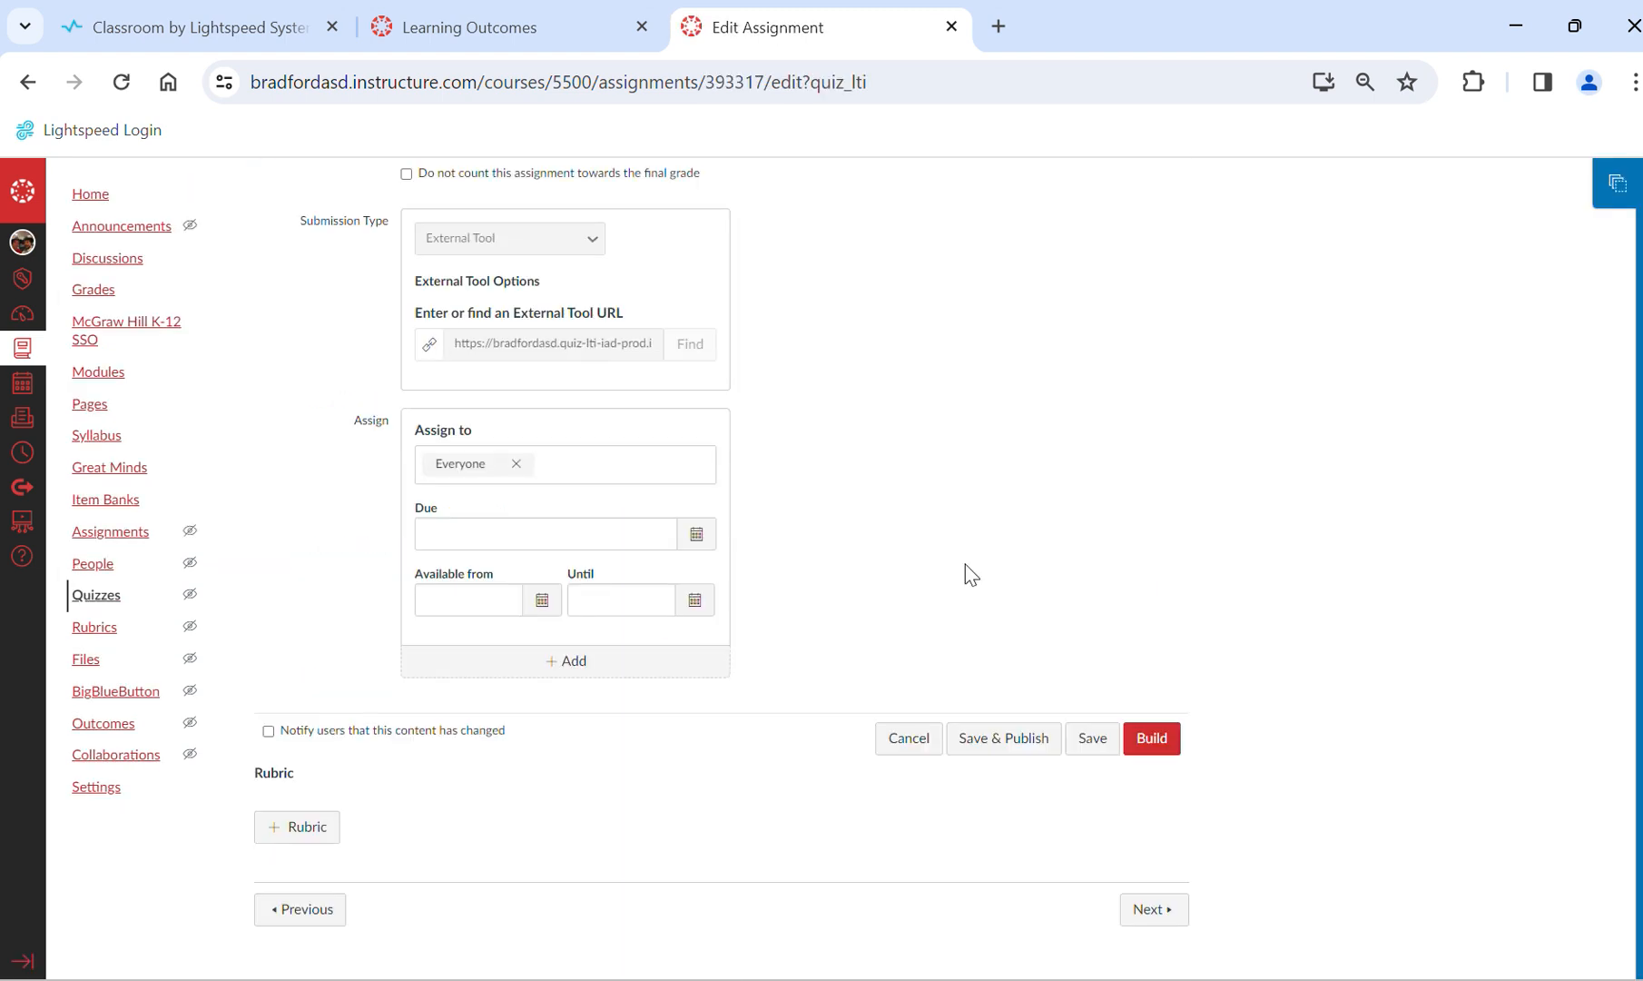
{"action": "left_click", "coordinate": [1153, 736]}
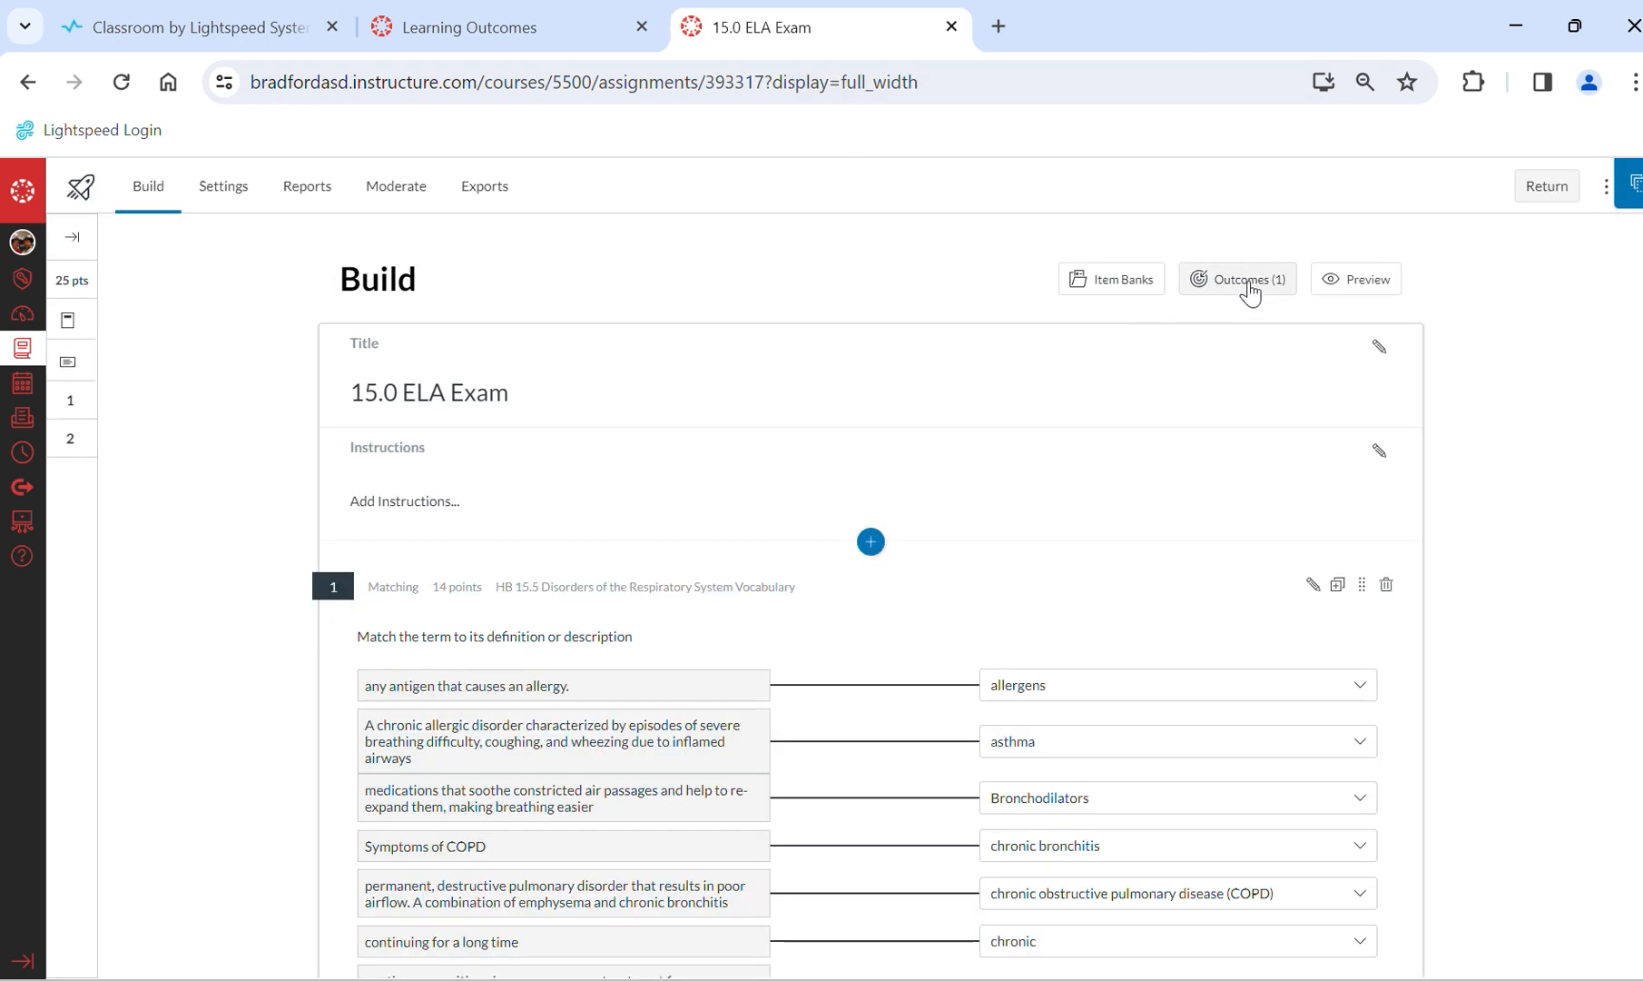
{"action": "left_click", "coordinate": [1250, 288]}
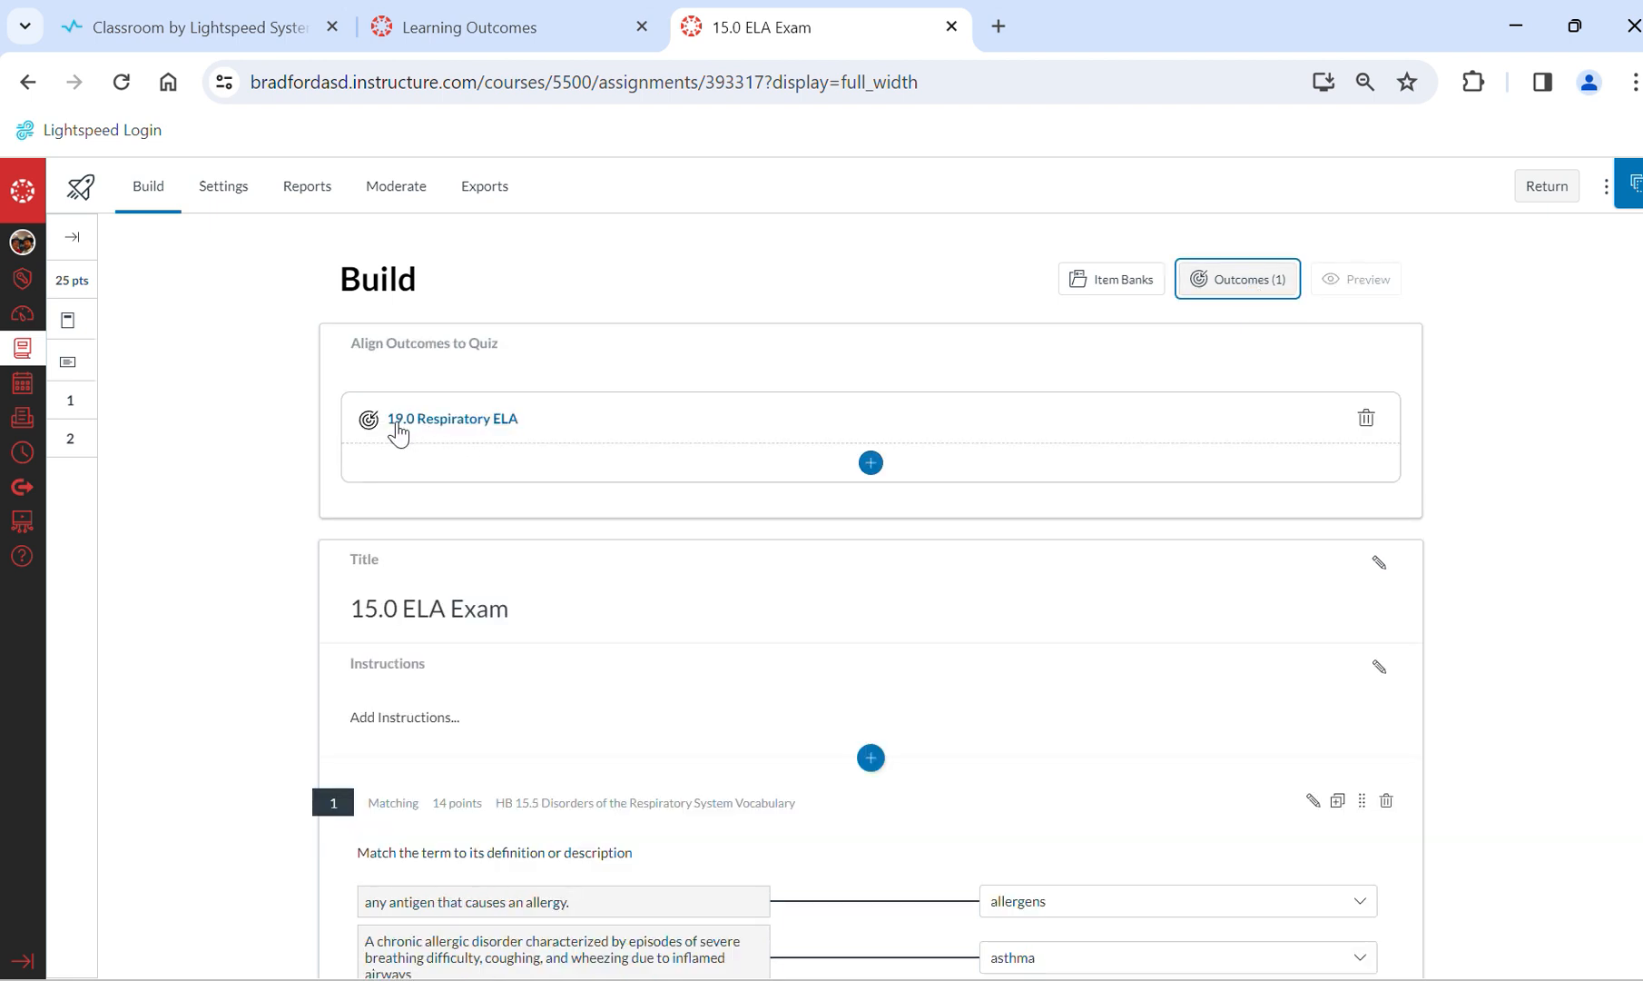
- Check the outcomes aligned to question 1 of the 15.0 ELA Exam, then exit the builder without changing the question
{"action": "scroll", "coordinate": [1192, 664], "scroll_direction": "down", "scroll_amount": 4}
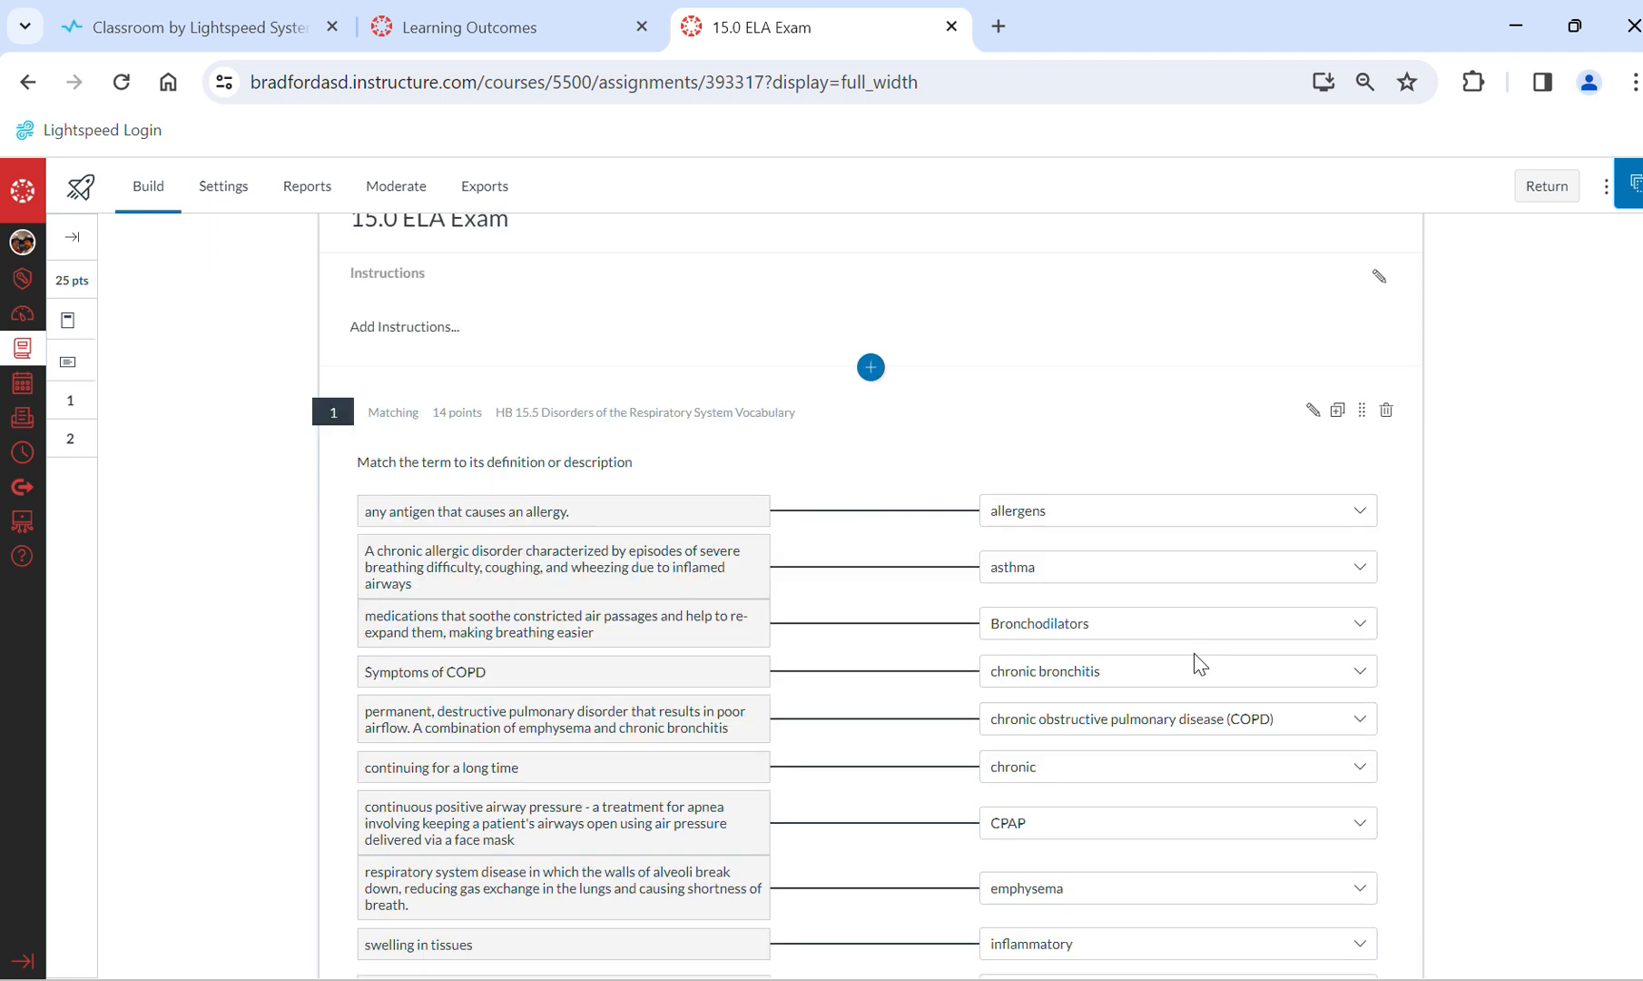
{"action": "left_click", "coordinate": [1312, 411]}
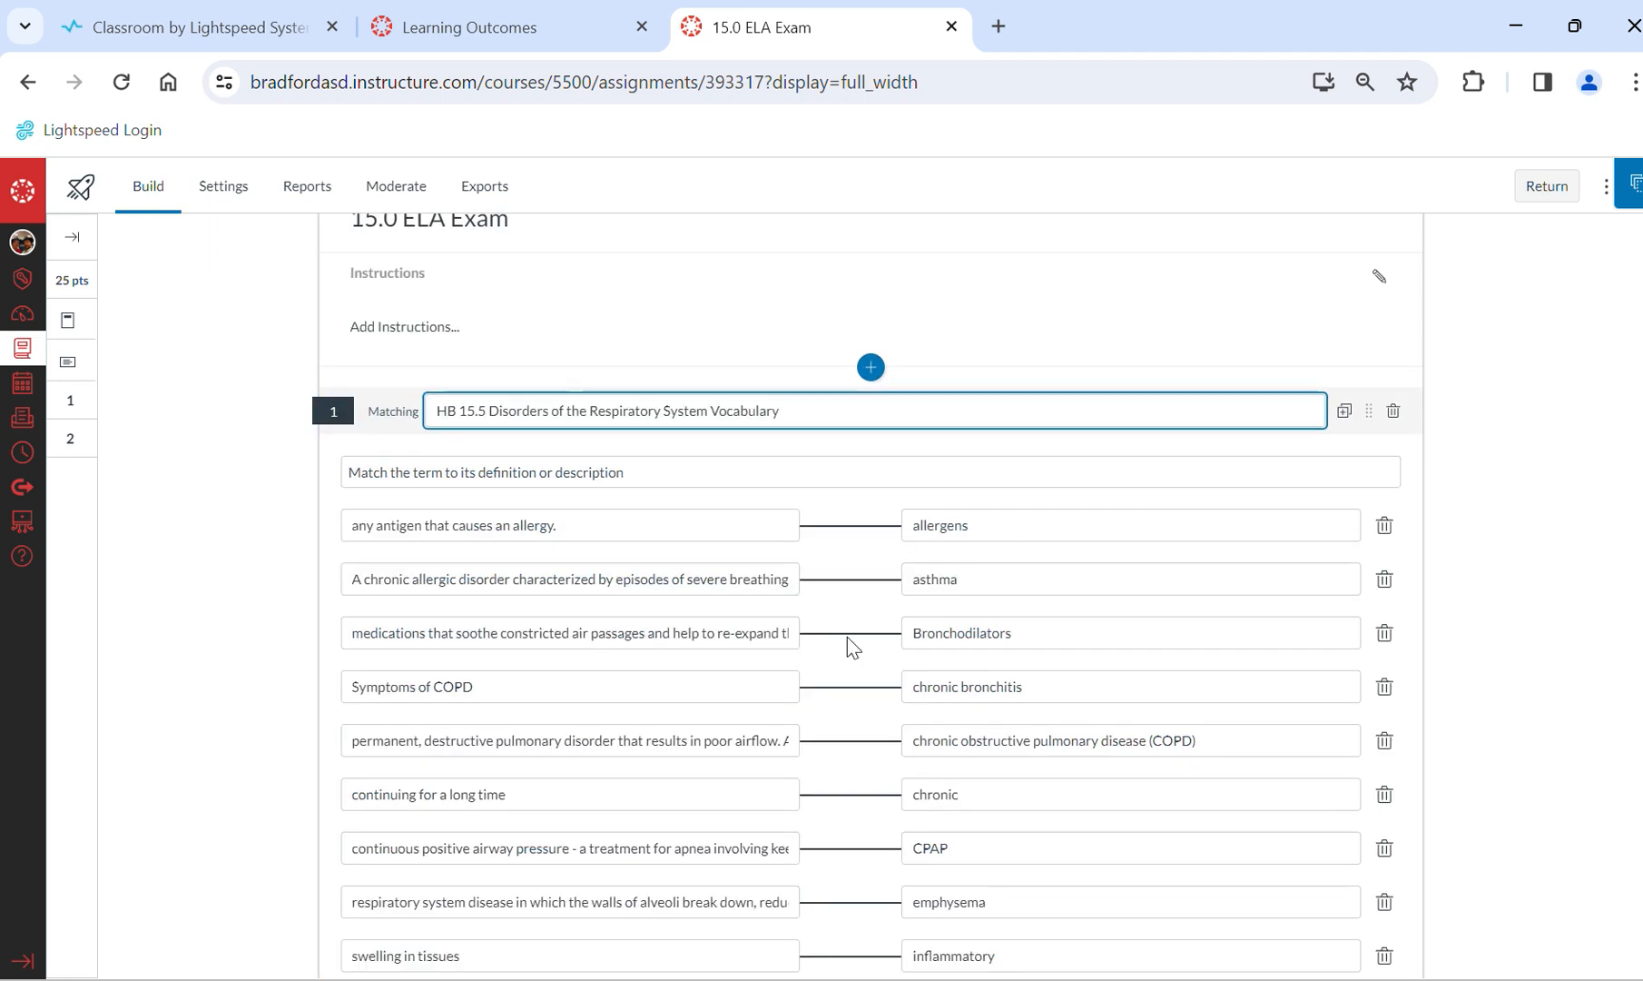
{"action": "scroll", "coordinate": [847, 636], "scroll_direction": "down", "scroll_amount": 9}
{"action": "scroll", "coordinate": [624, 760], "scroll_direction": "down", "scroll_amount": 1}
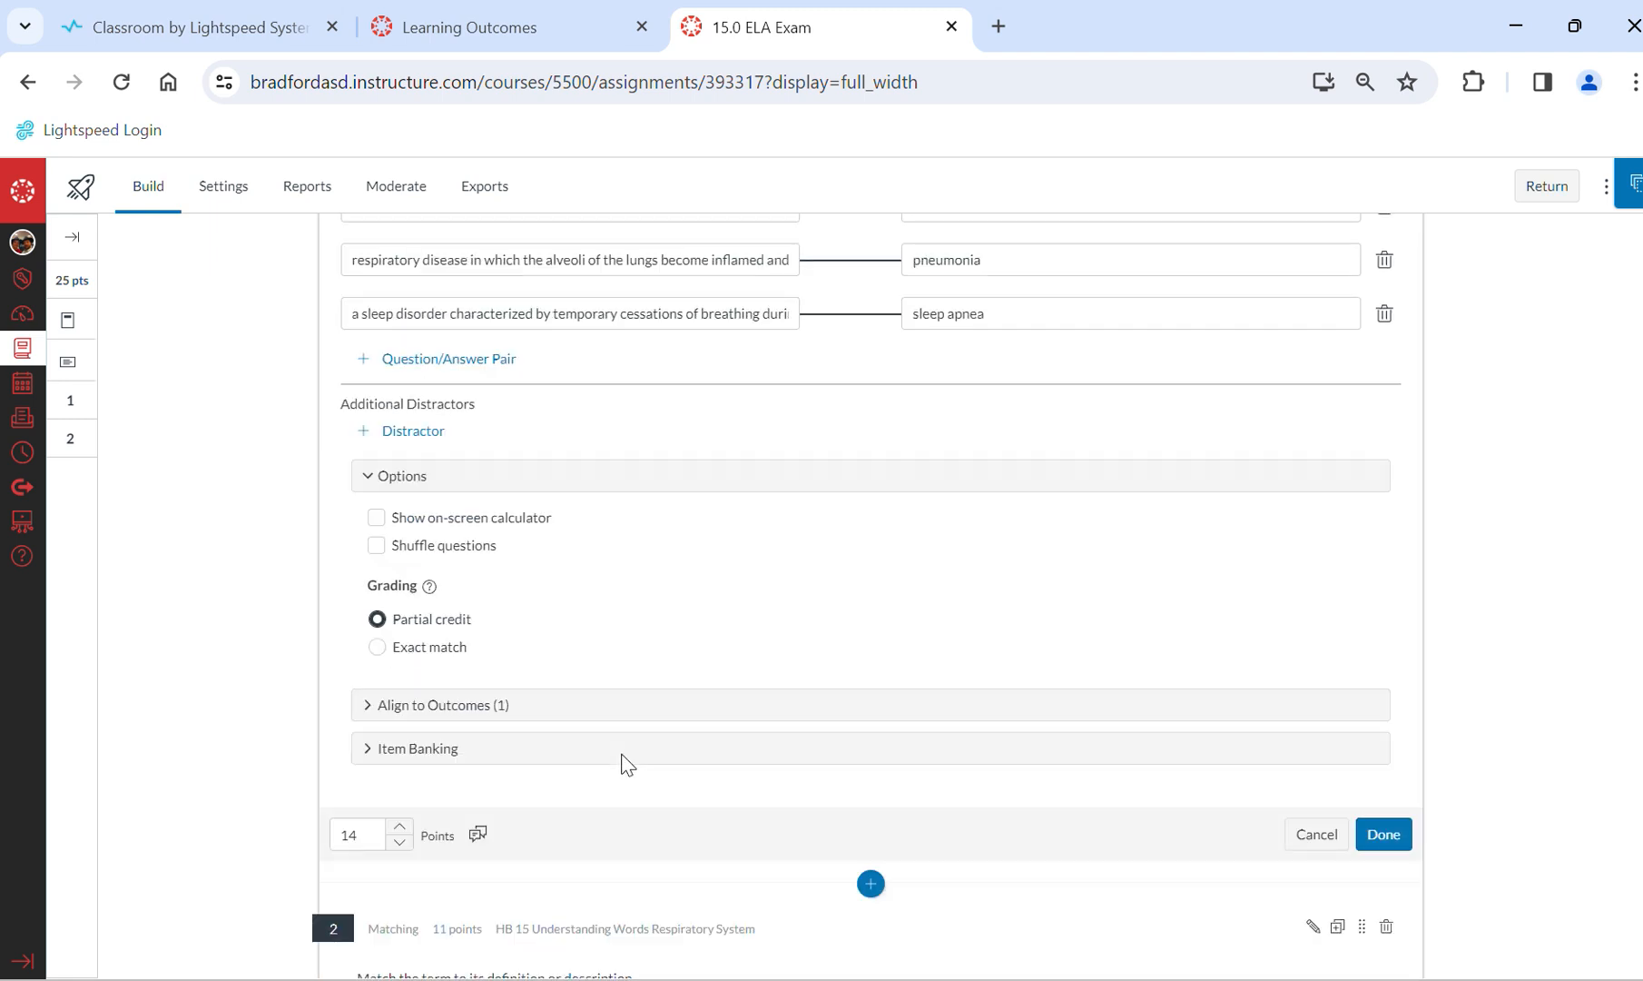
{"action": "left_click", "coordinate": [463, 717]}
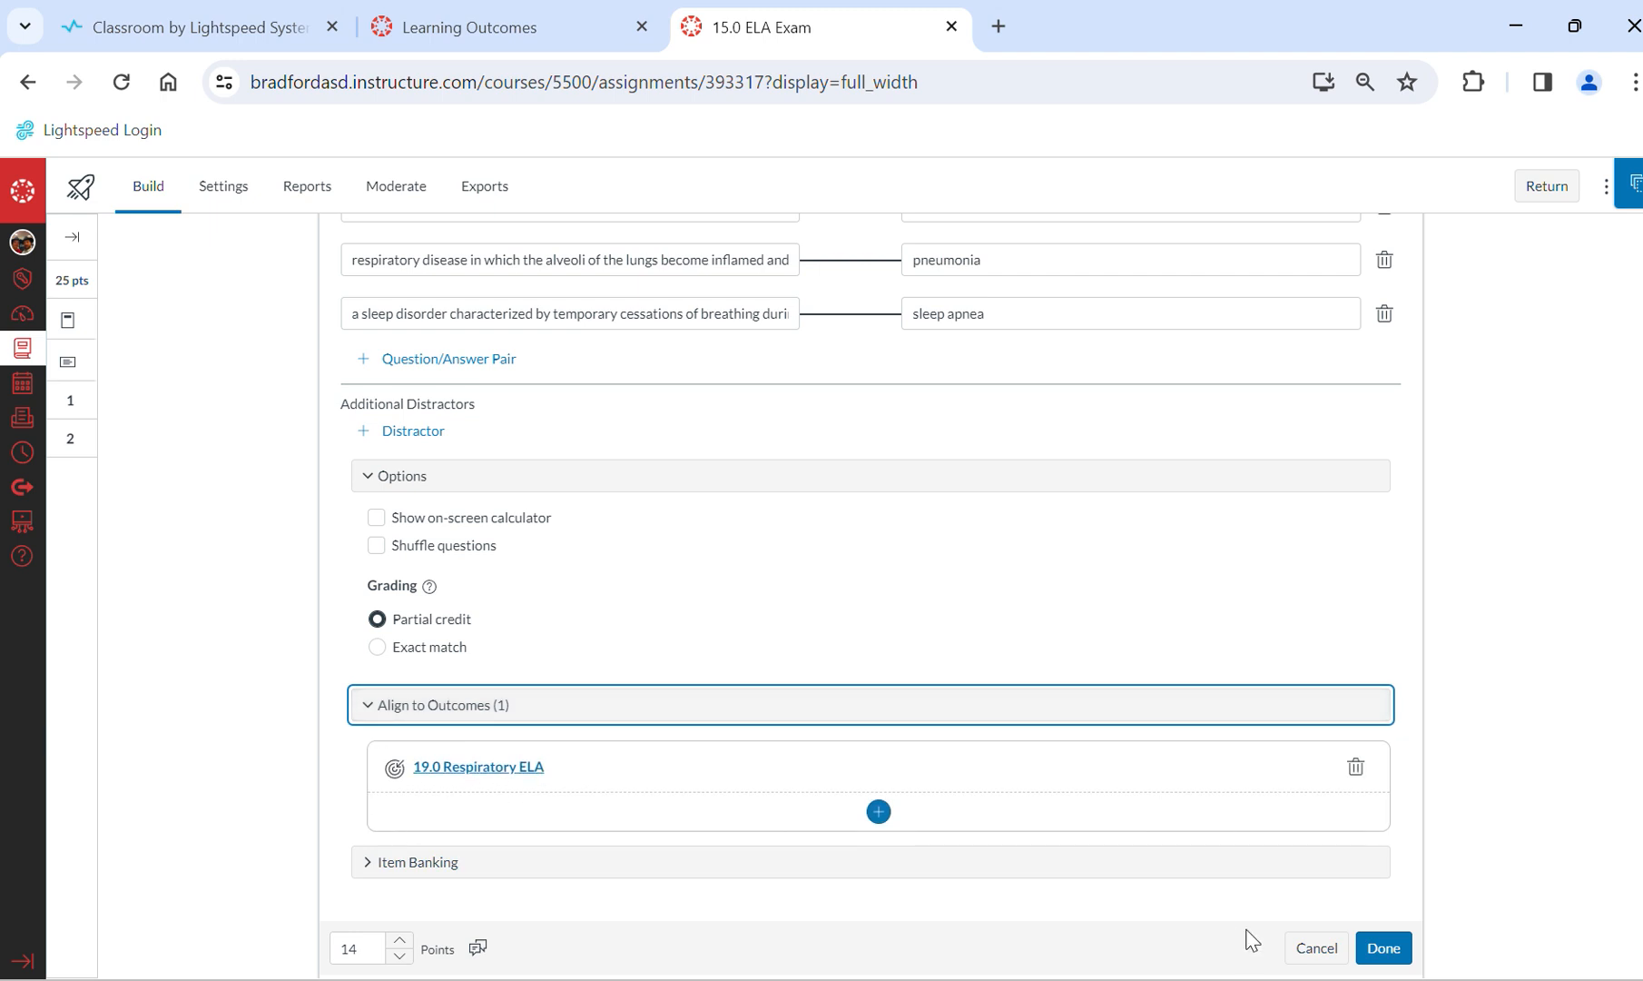
{"action": "left_click", "coordinate": [1313, 947]}
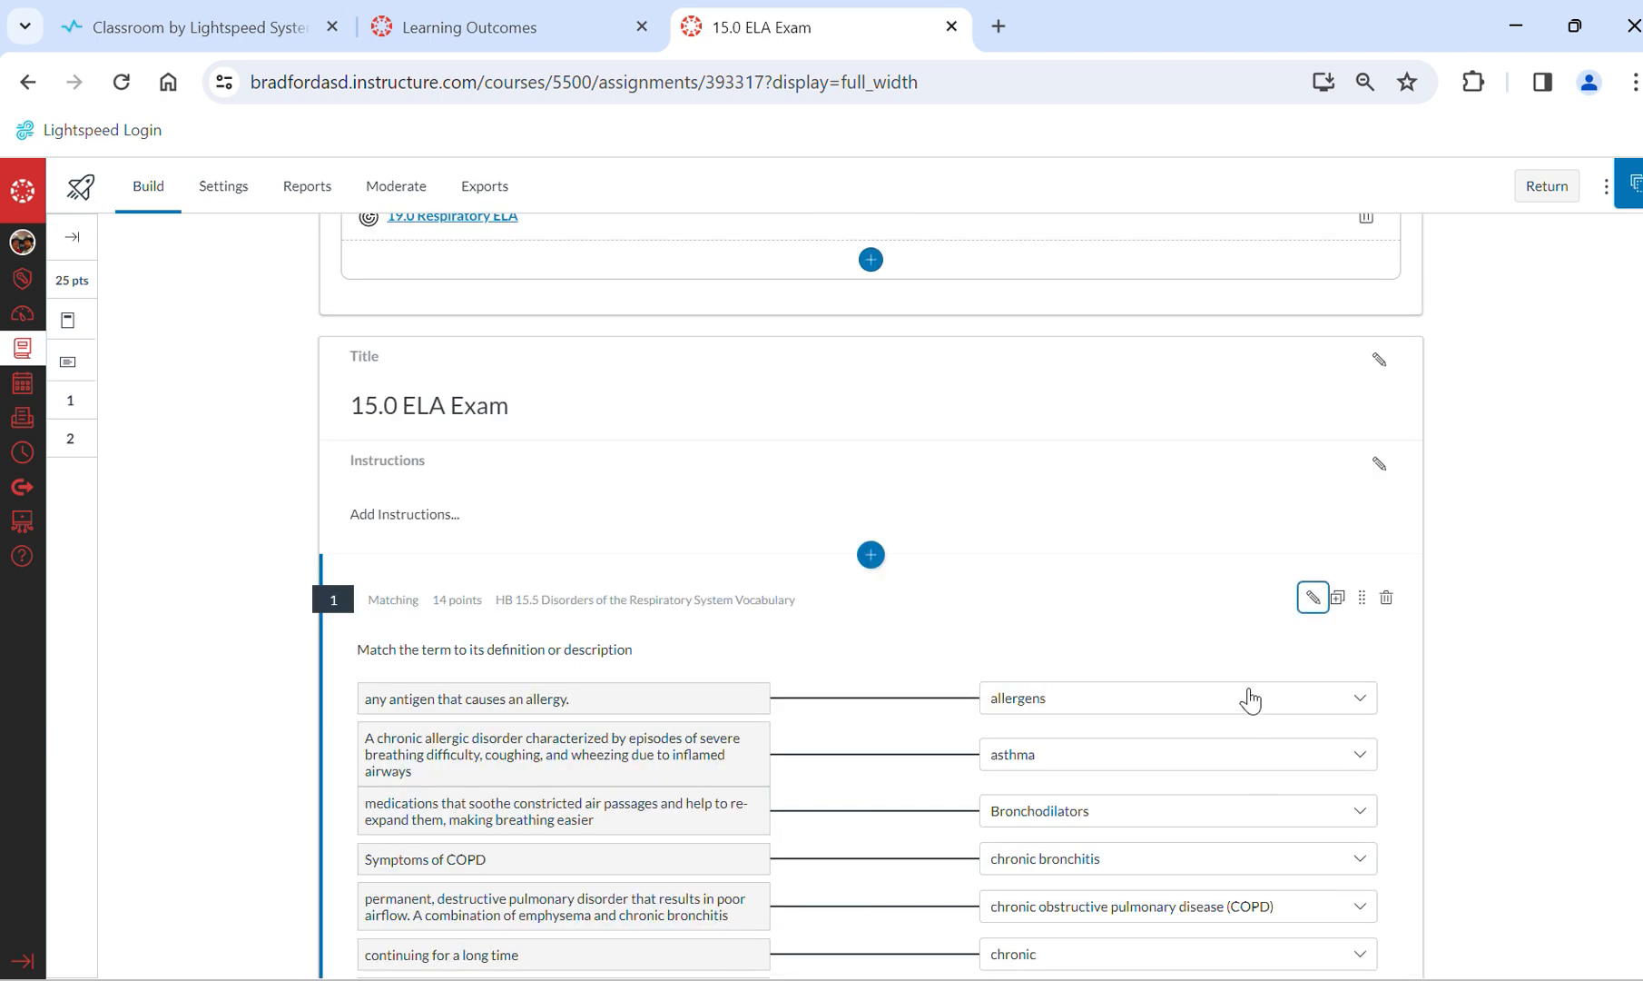
{"action": "left_click", "coordinate": [1544, 189]}
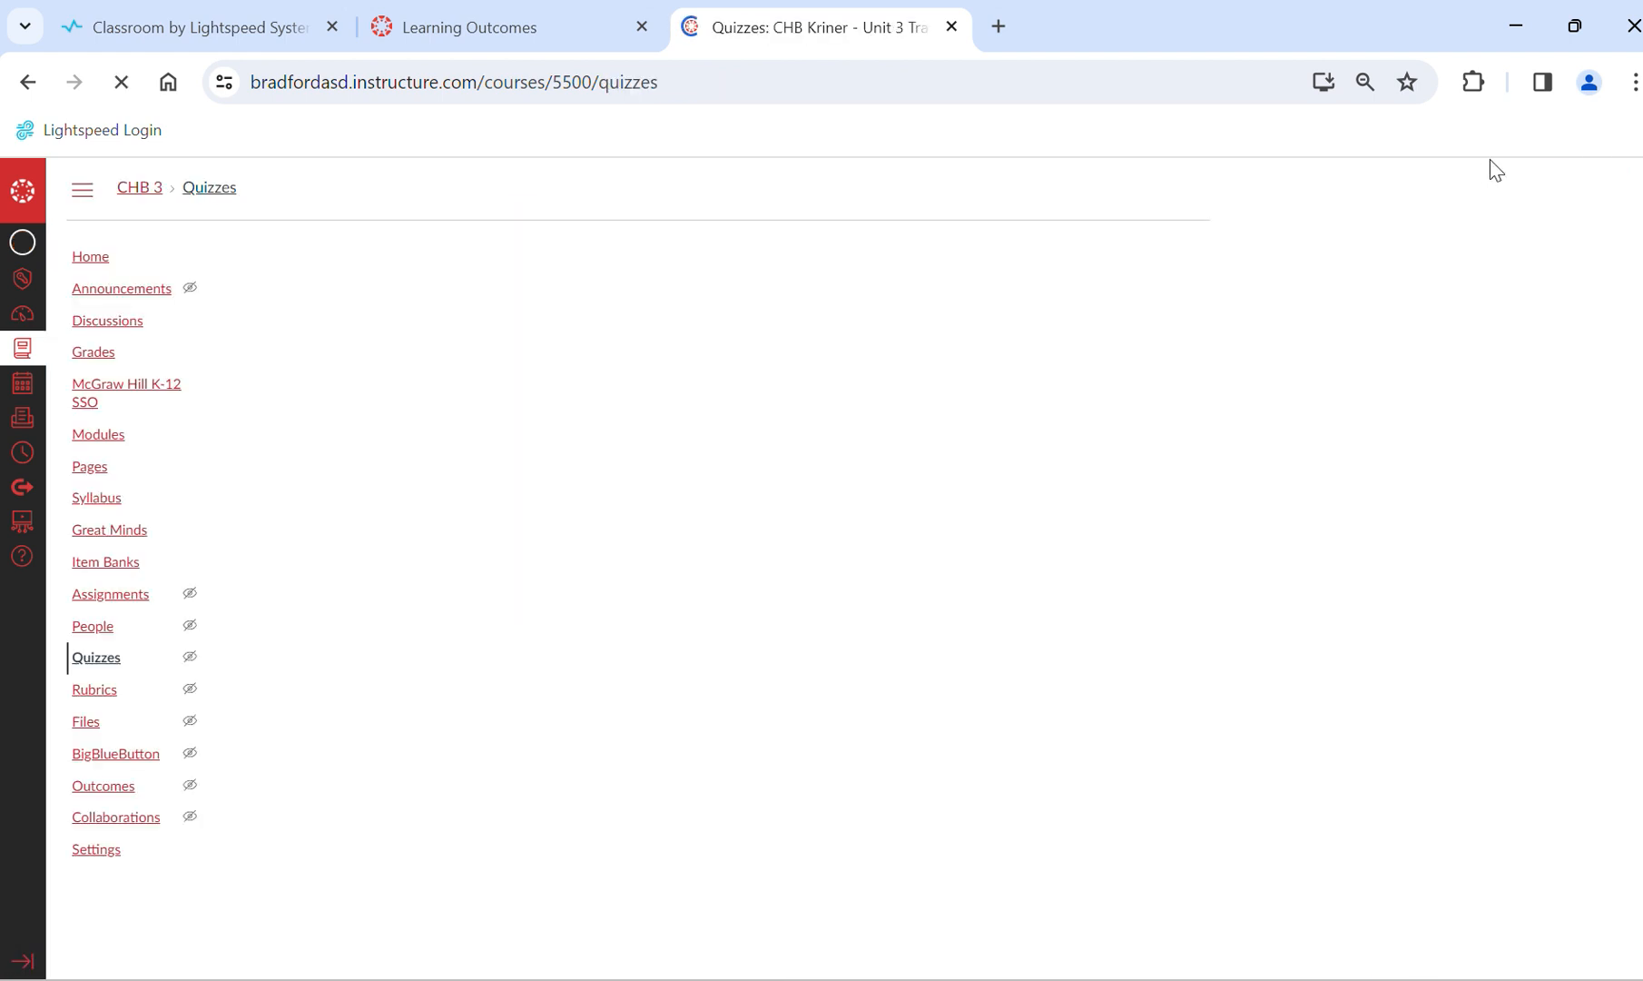
- Open the 15.0 ELA Exam II from the assignments in the quiz builder and show its quiz-level outcomes
{"action": "left_click", "coordinate": [125, 595]}
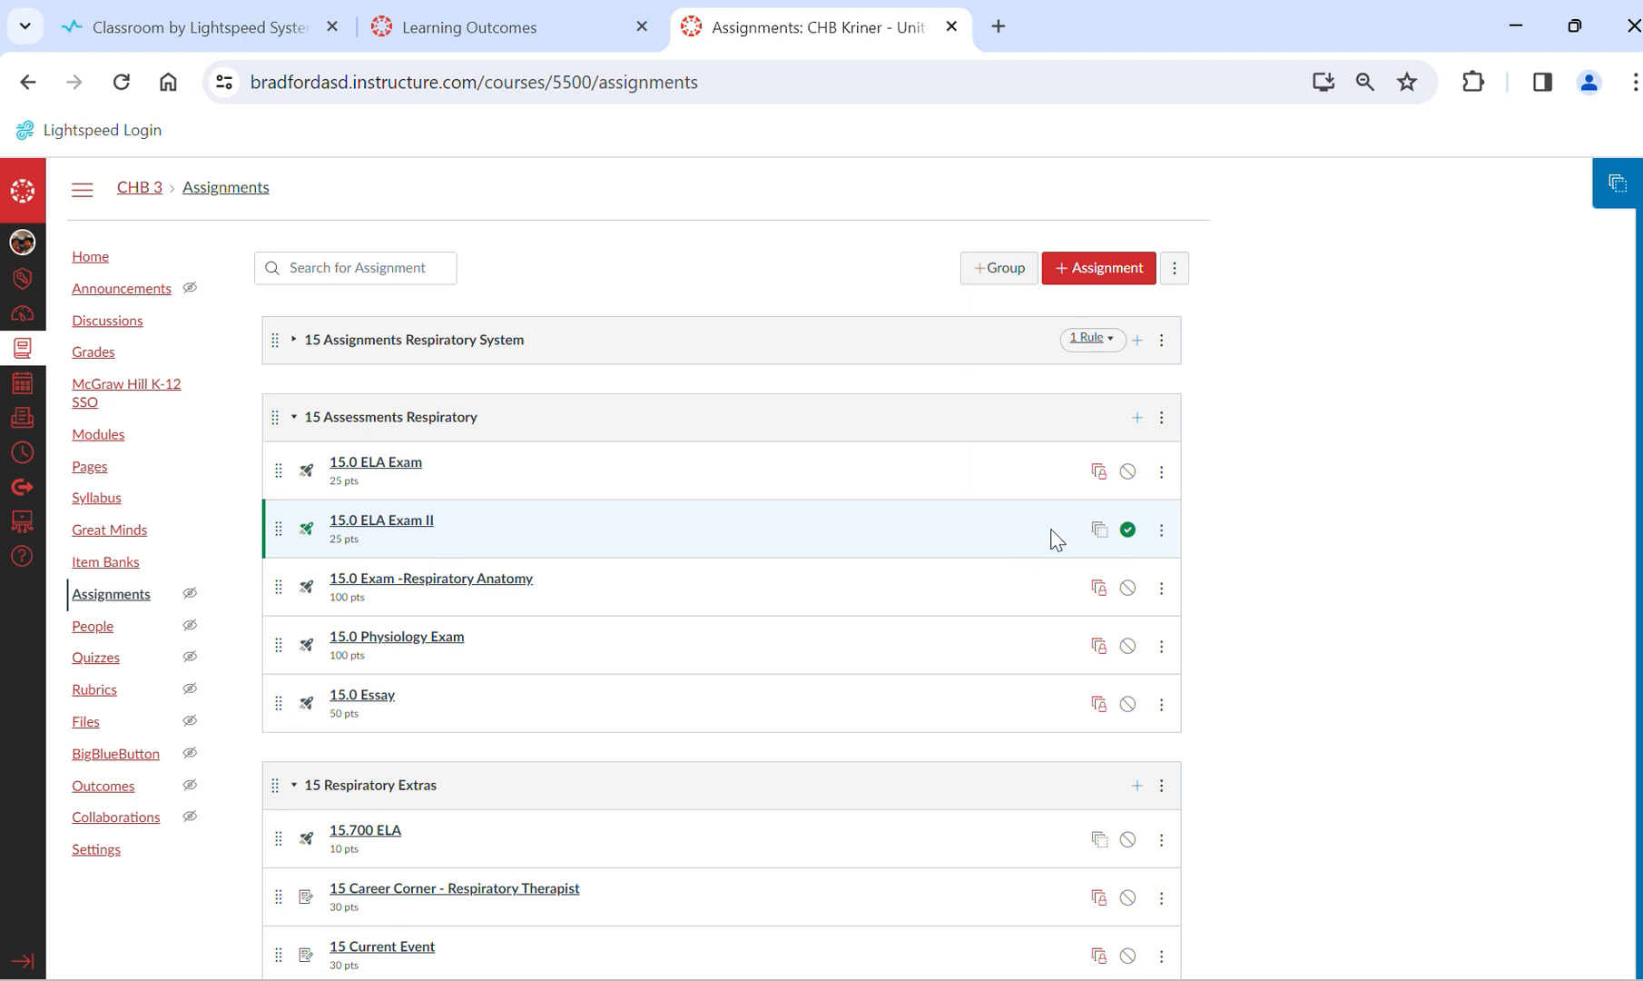
{"action": "left_click", "coordinate": [387, 531]}
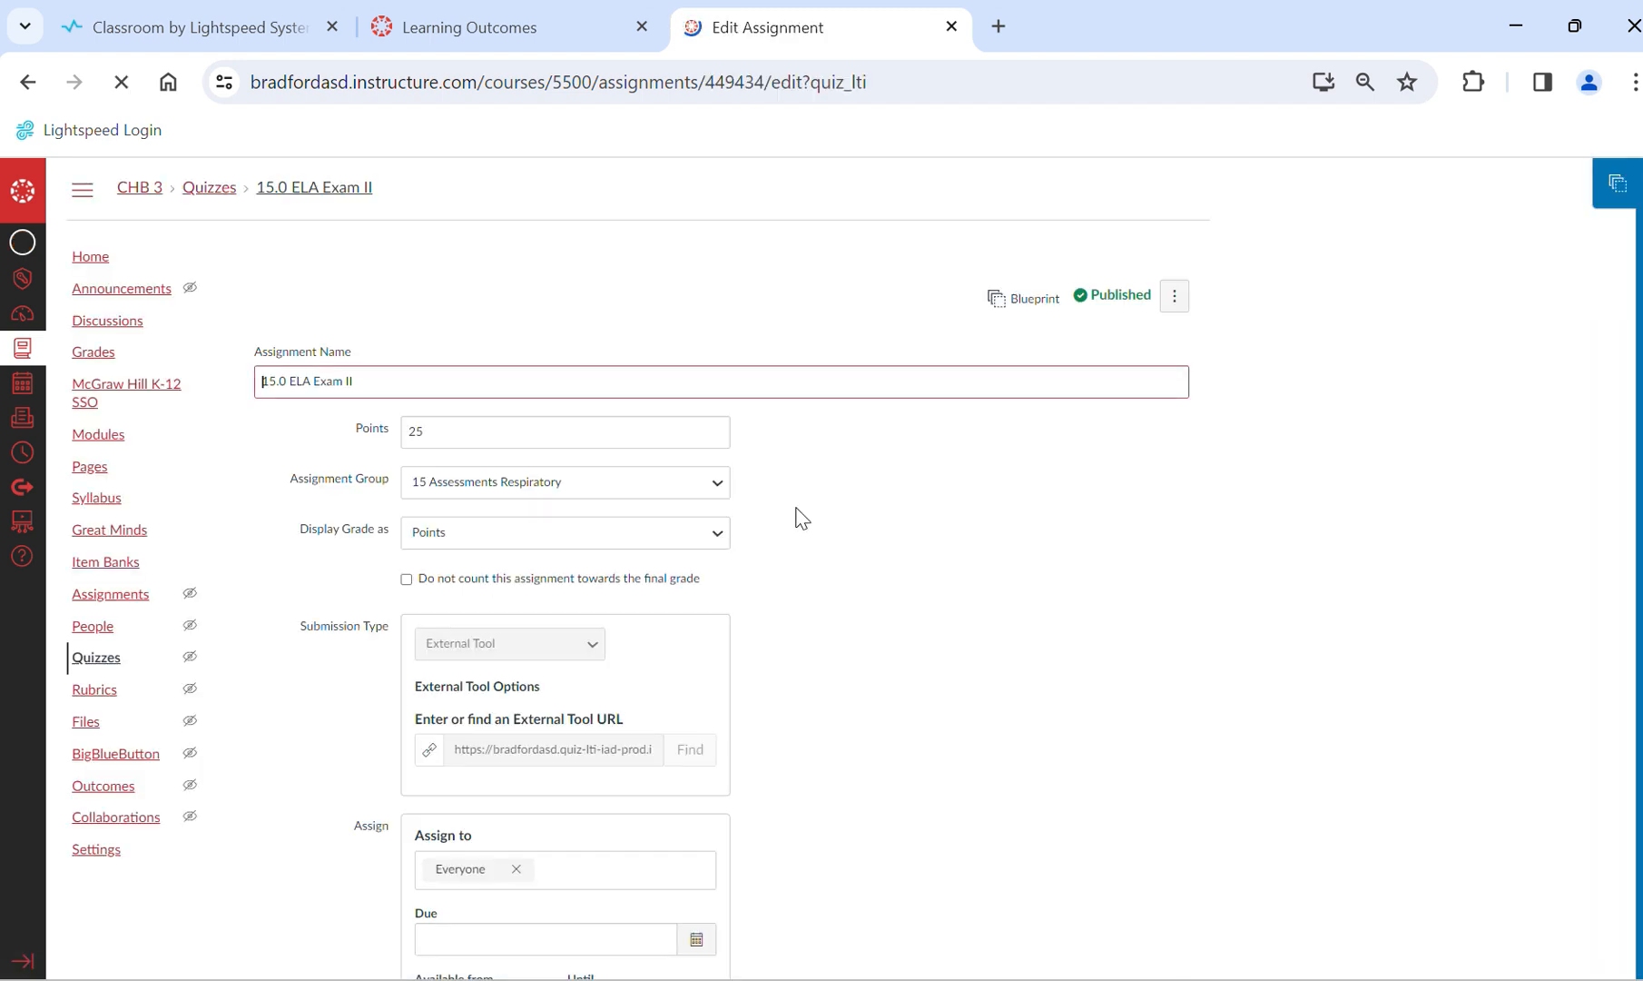
{"action": "scroll", "coordinate": [1015, 504], "scroll_direction": "down", "scroll_amount": 2}
{"action": "left_click", "coordinate": [1160, 817]}
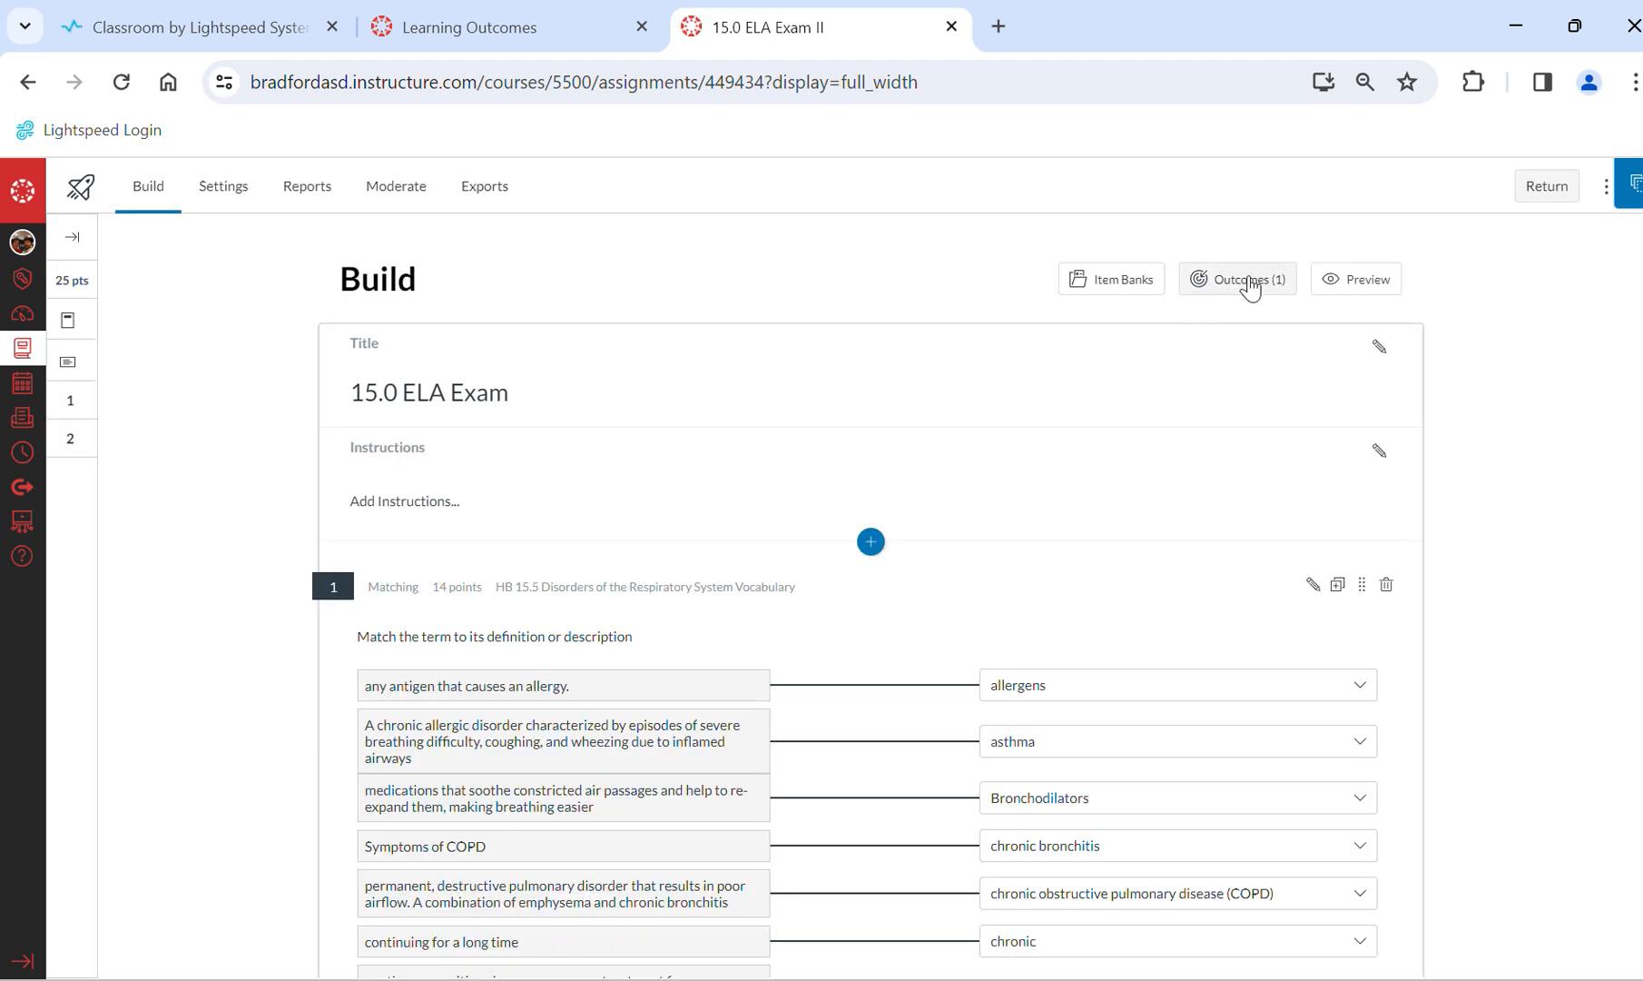
{"action": "left_click", "coordinate": [1250, 287]}
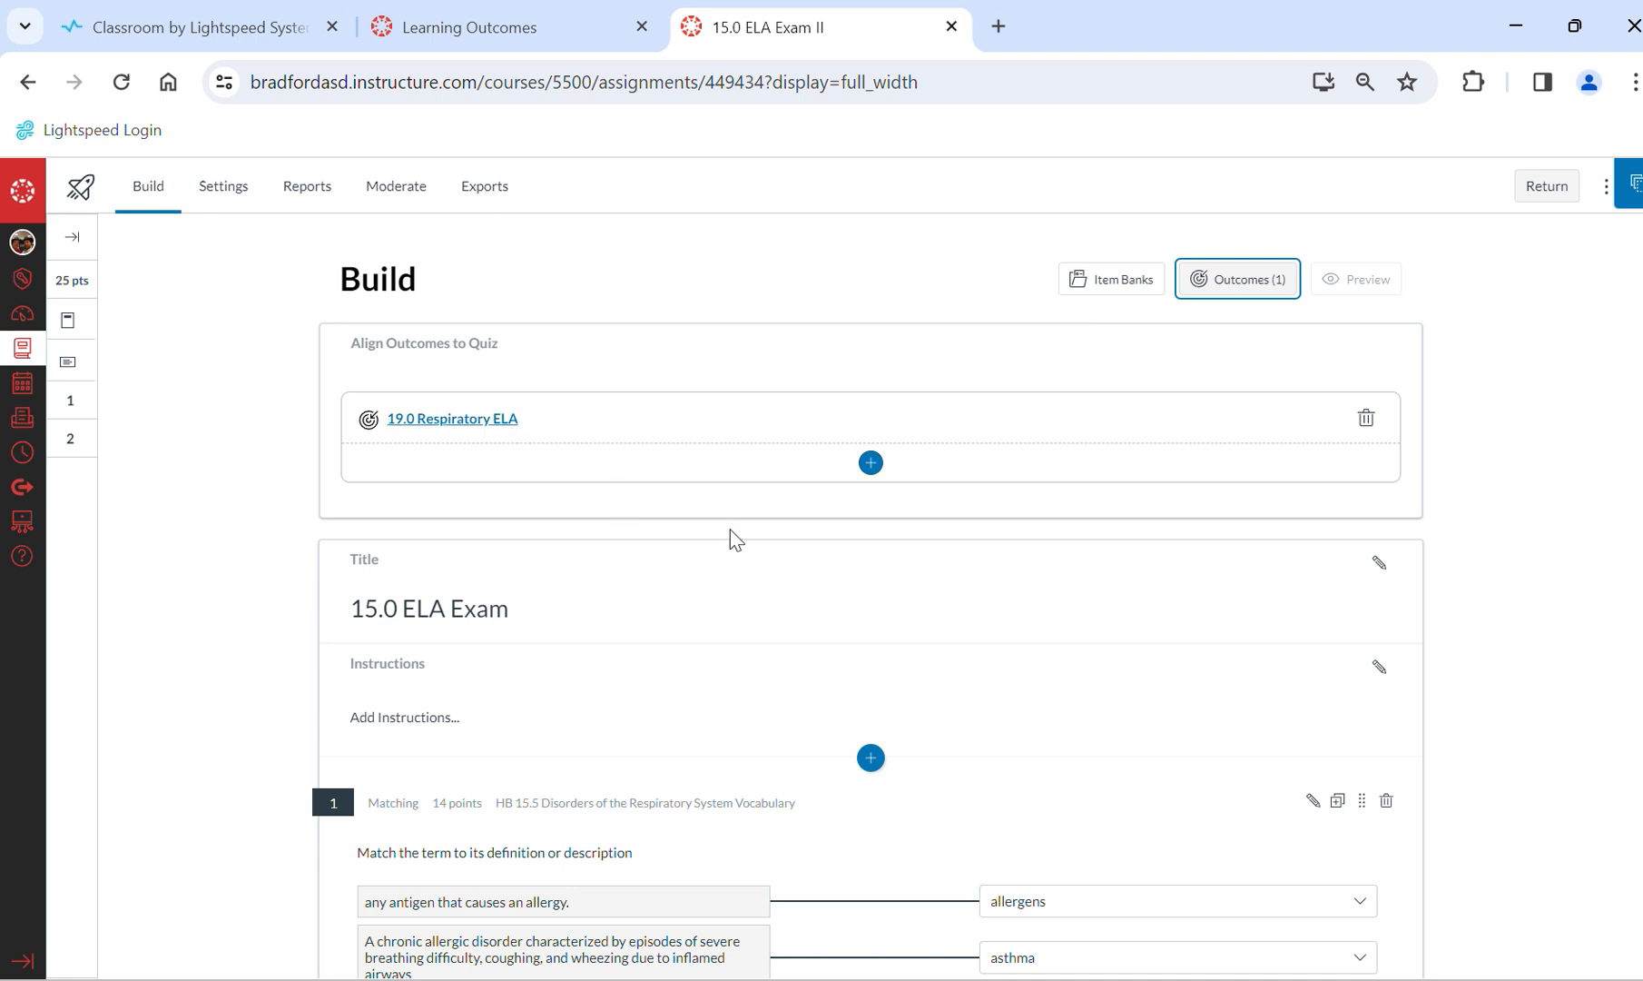
- Inspect the outcomes aligned to question 1 of the 15.0 ELA Exam II, discard the question edit and leave the builder
{"action": "scroll", "coordinate": [731, 539], "scroll_direction": "down", "scroll_amount": 5}
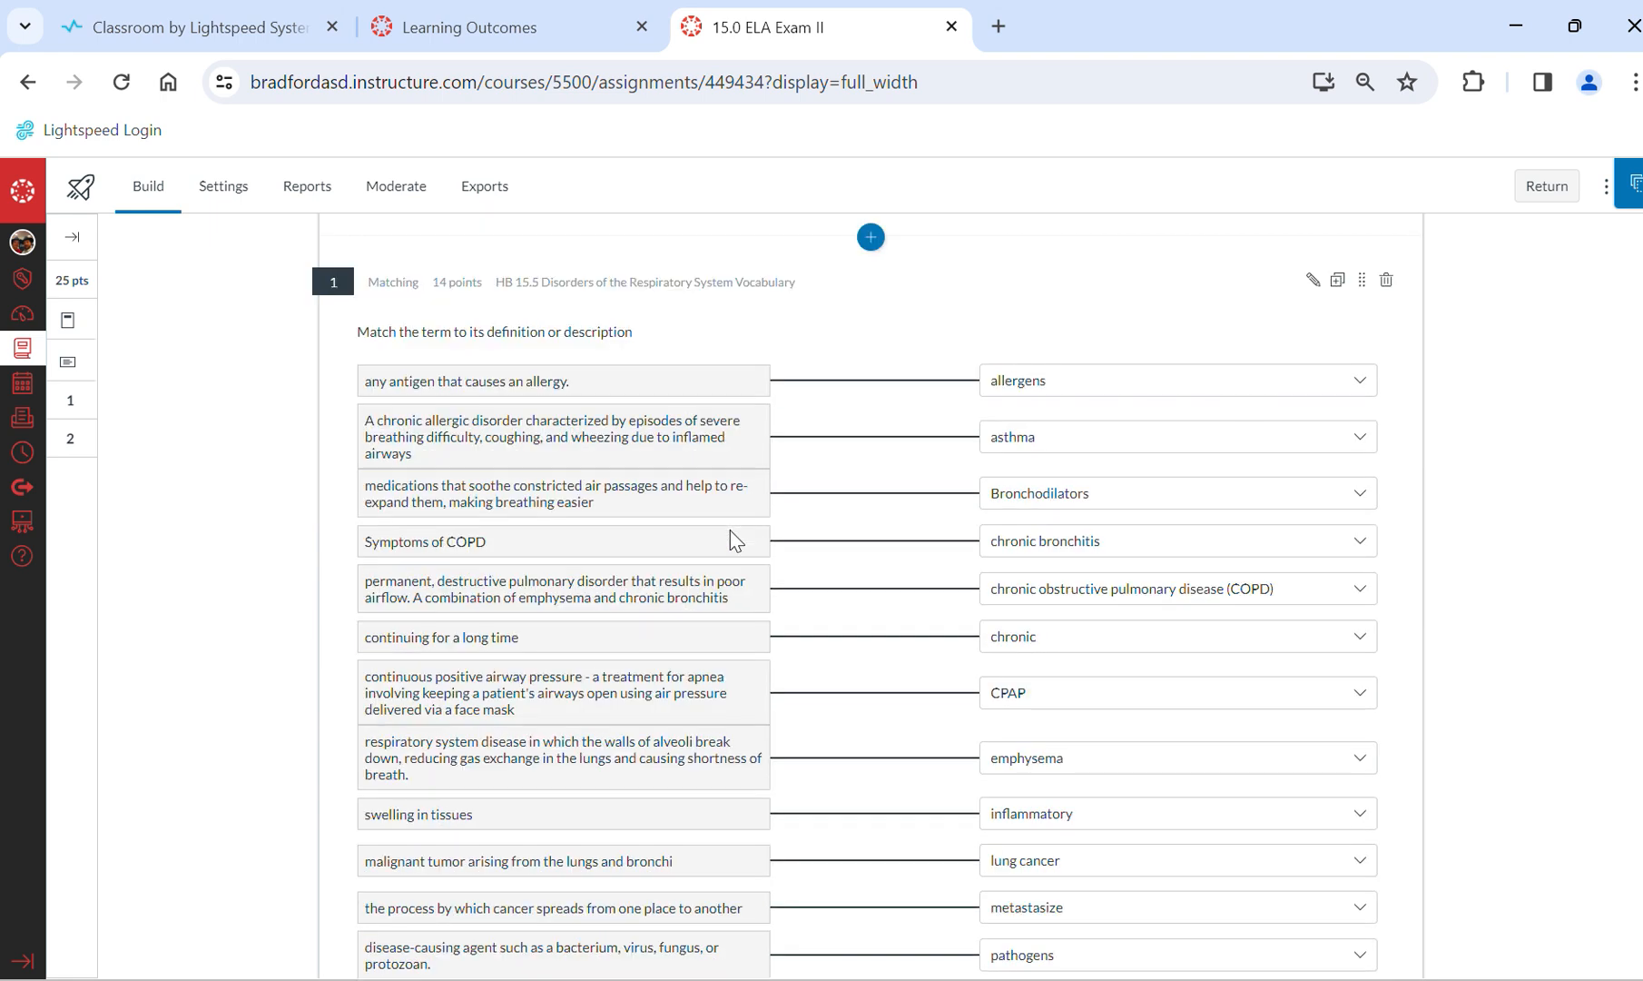
{"action": "left_click", "coordinate": [1312, 280]}
{"action": "scroll", "coordinate": [611, 600], "scroll_direction": "down", "scroll_amount": 8}
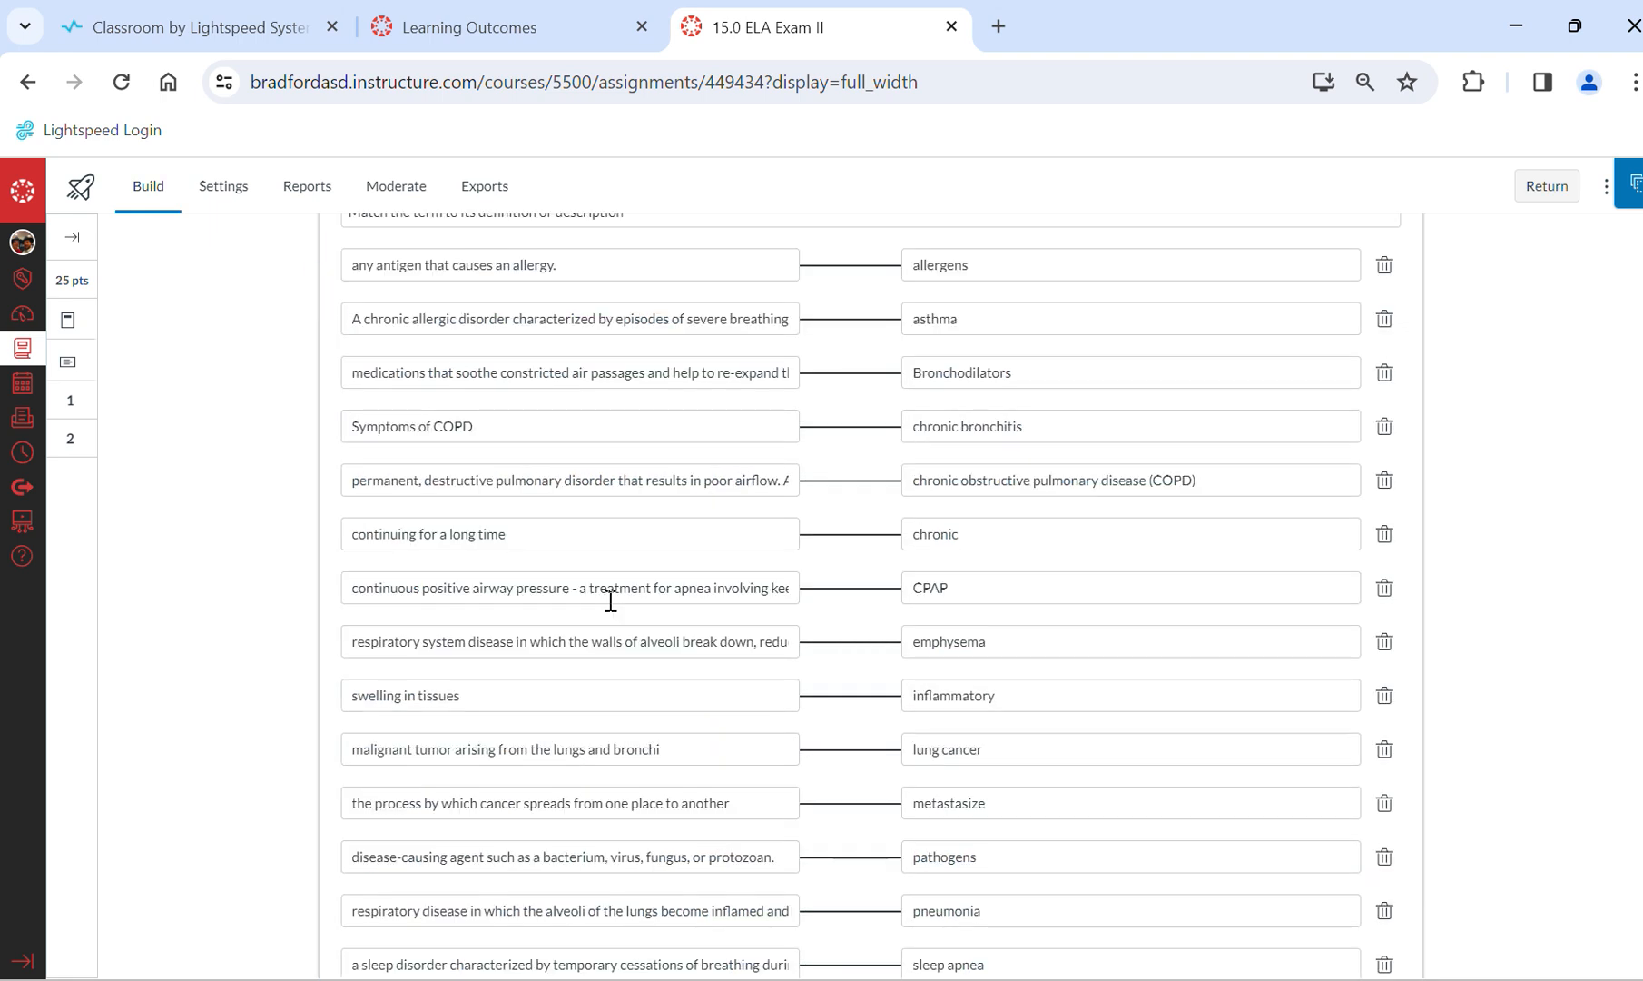
{"action": "left_click", "coordinate": [462, 713]}
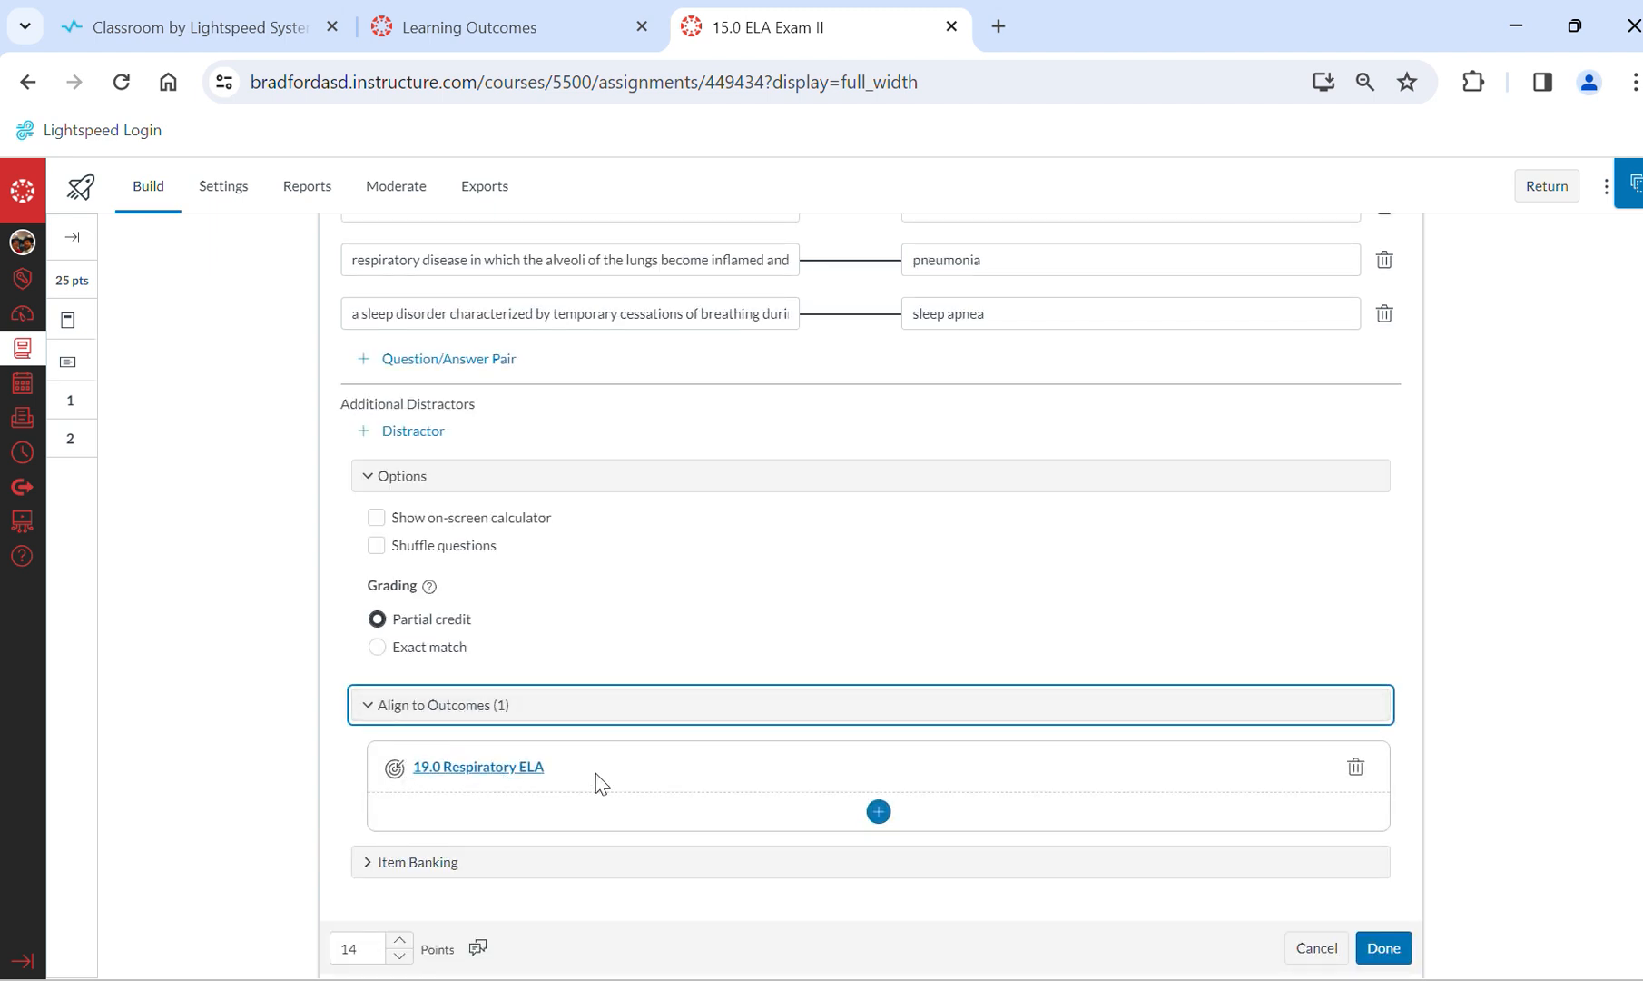
{"action": "scroll", "coordinate": [256, 722], "scroll_direction": "down", "scroll_amount": 1}
{"action": "scroll", "coordinate": [257, 722], "scroll_direction": "down", "scroll_amount": 3}
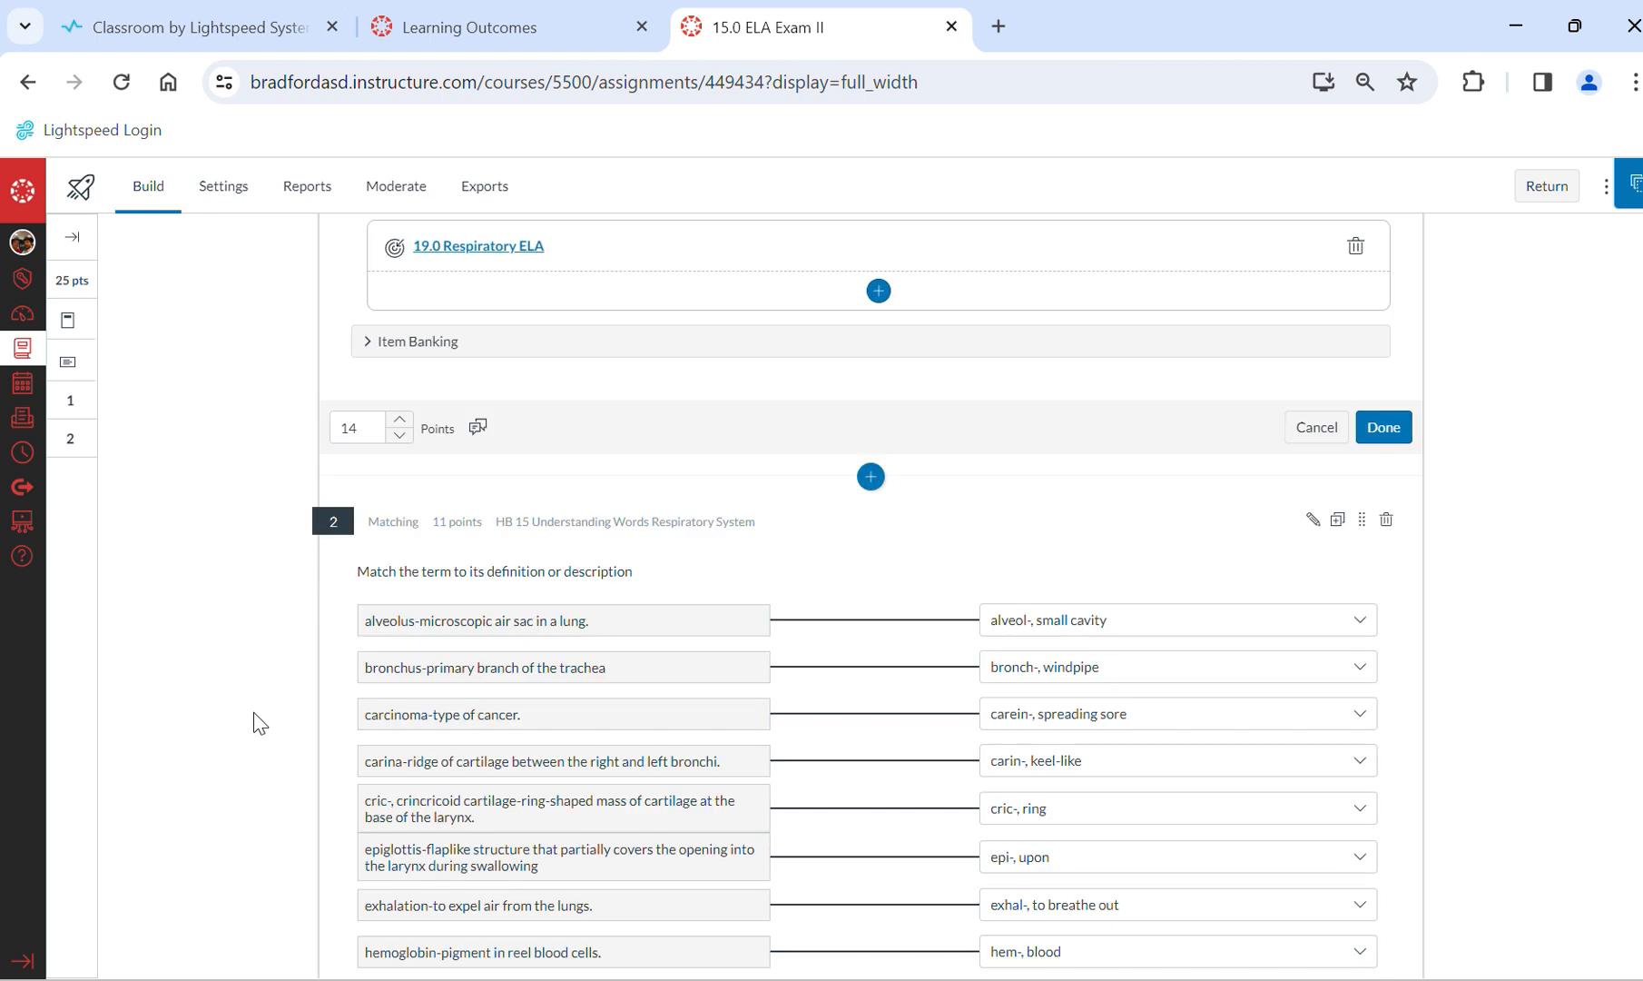
{"action": "left_click", "coordinate": [1316, 427]}
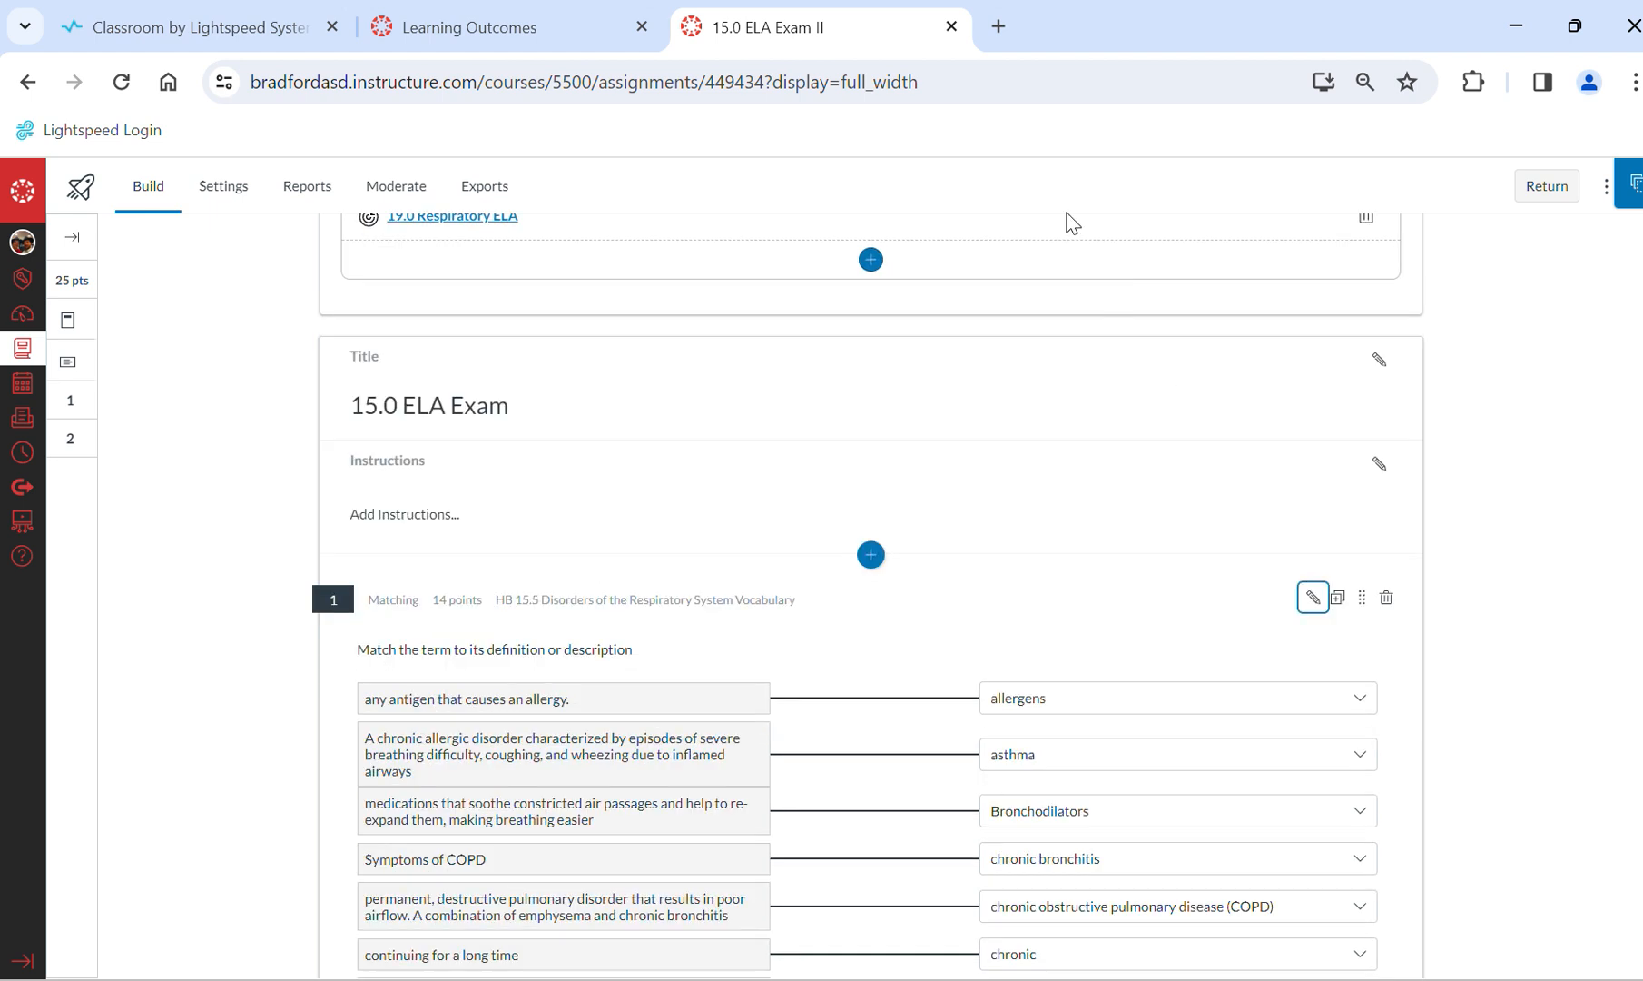
{"action": "scroll", "coordinate": [1067, 327], "scroll_direction": "up", "scroll_amount": 2}
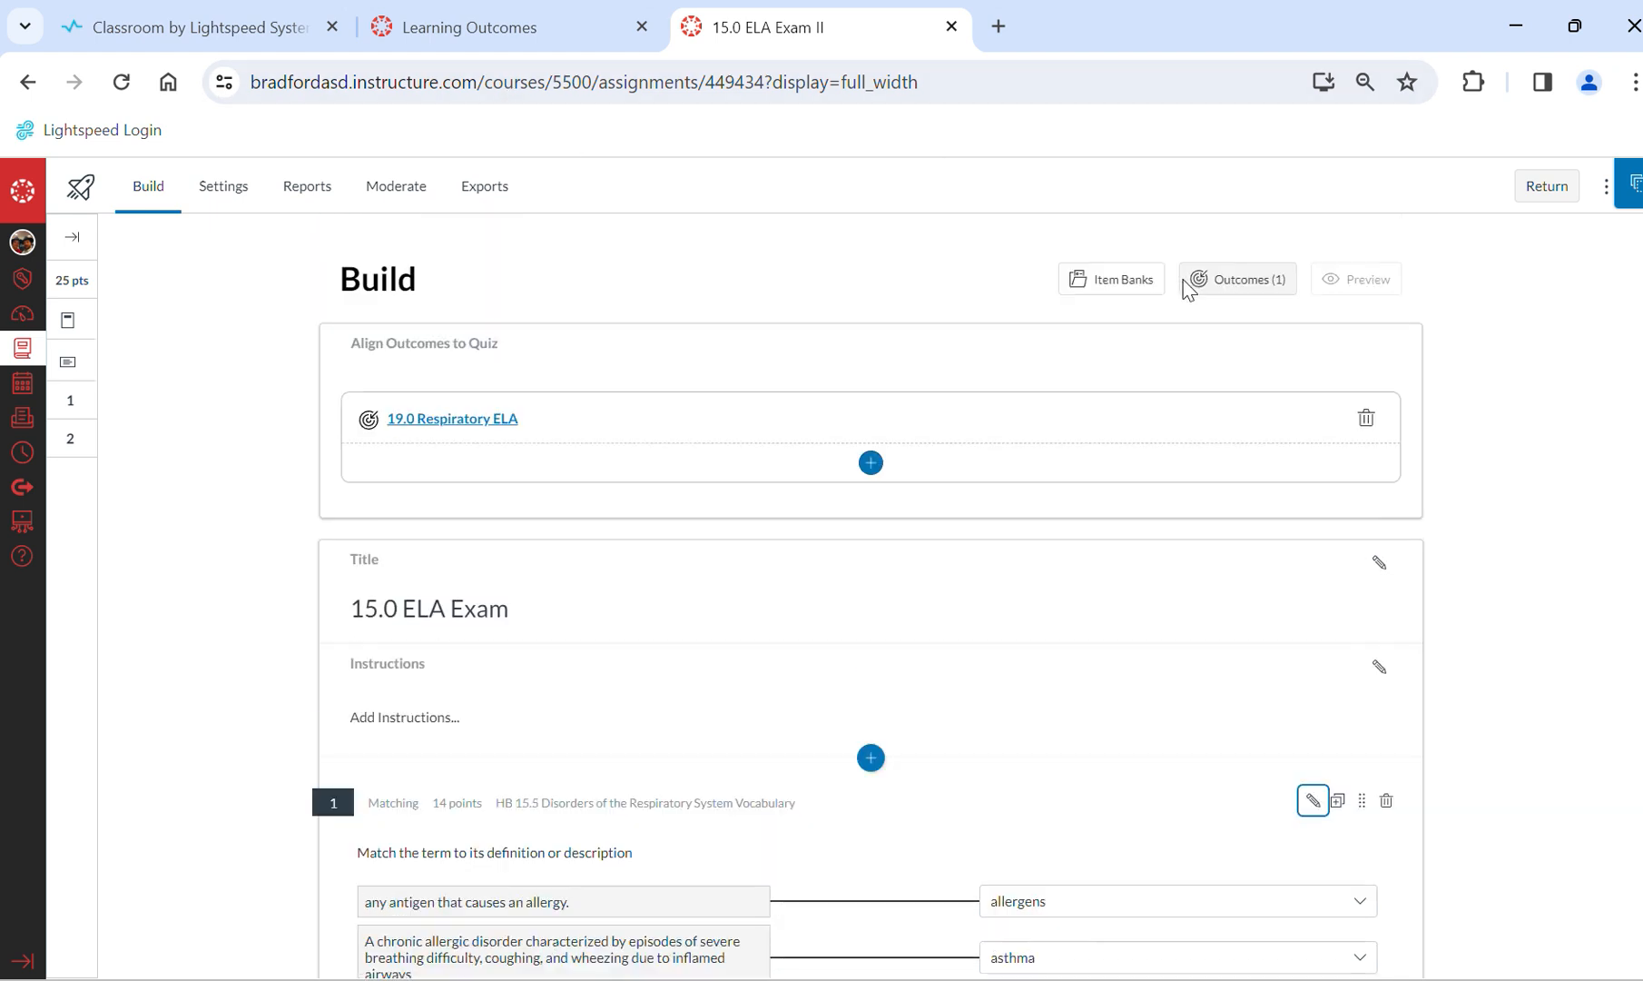
{"action": "left_click", "coordinate": [1528, 191]}
{"action": "left_click", "coordinate": [1554, 190]}
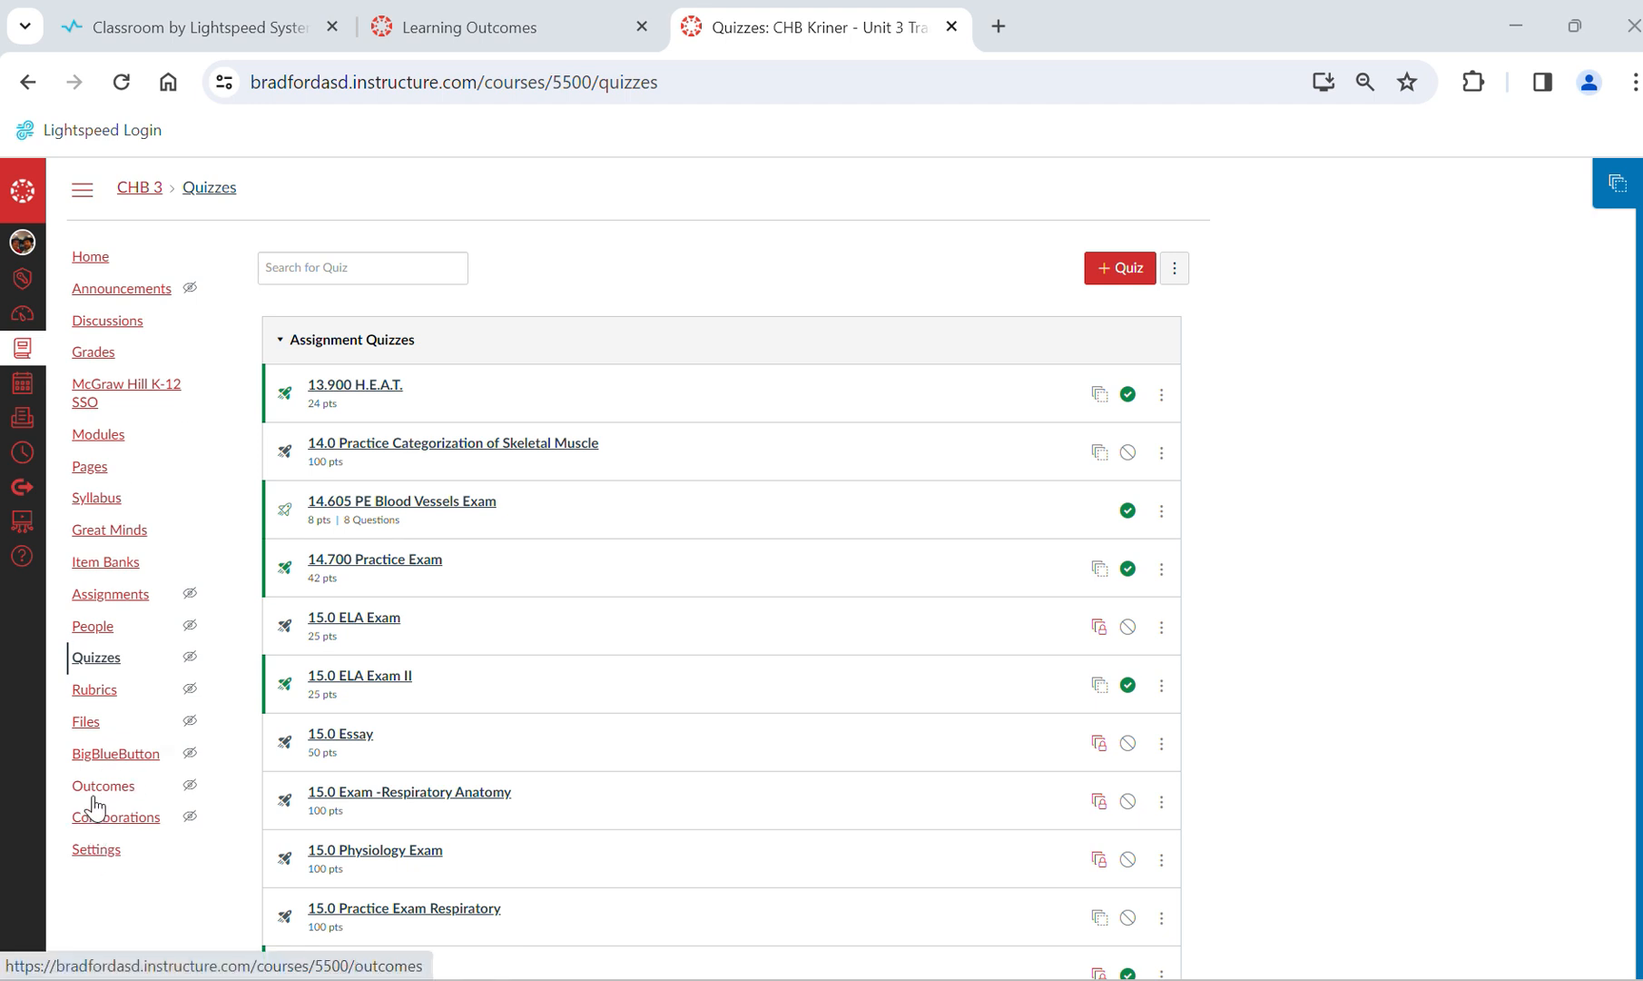
- Open the alignments overview of the course outcomes and expand 19.0 Respiratory ELA to examine its aligned quizzes and questions
{"action": "left_click", "coordinate": [96, 790]}
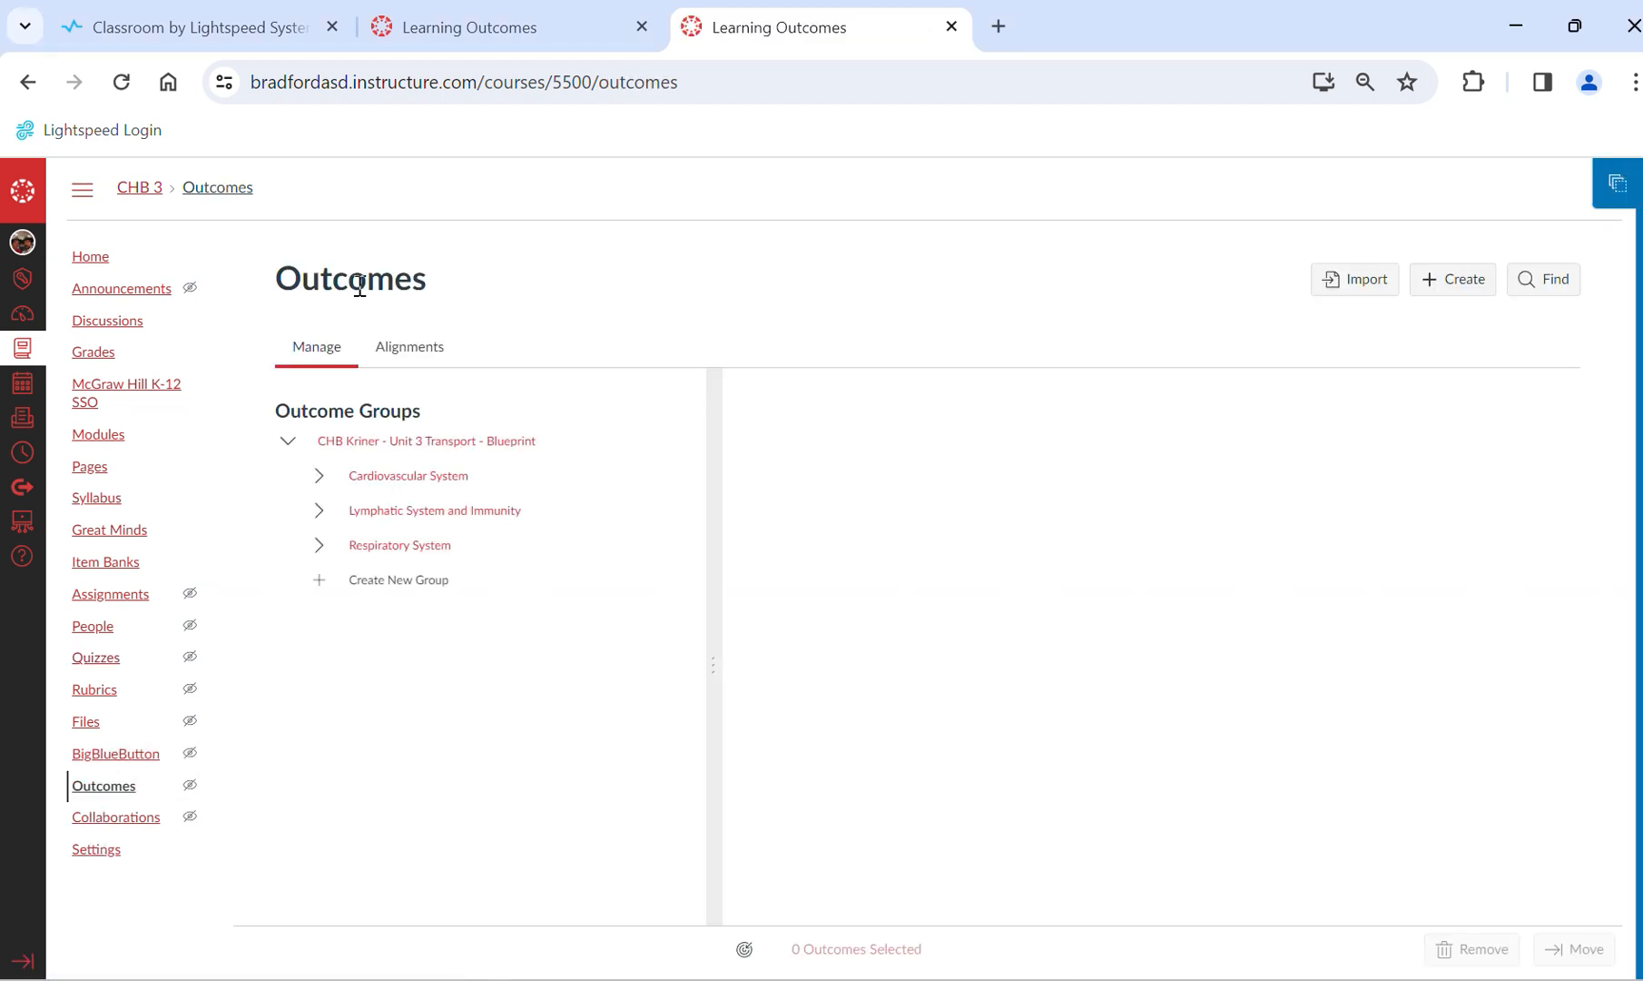
{"action": "left_click", "coordinate": [418, 351]}
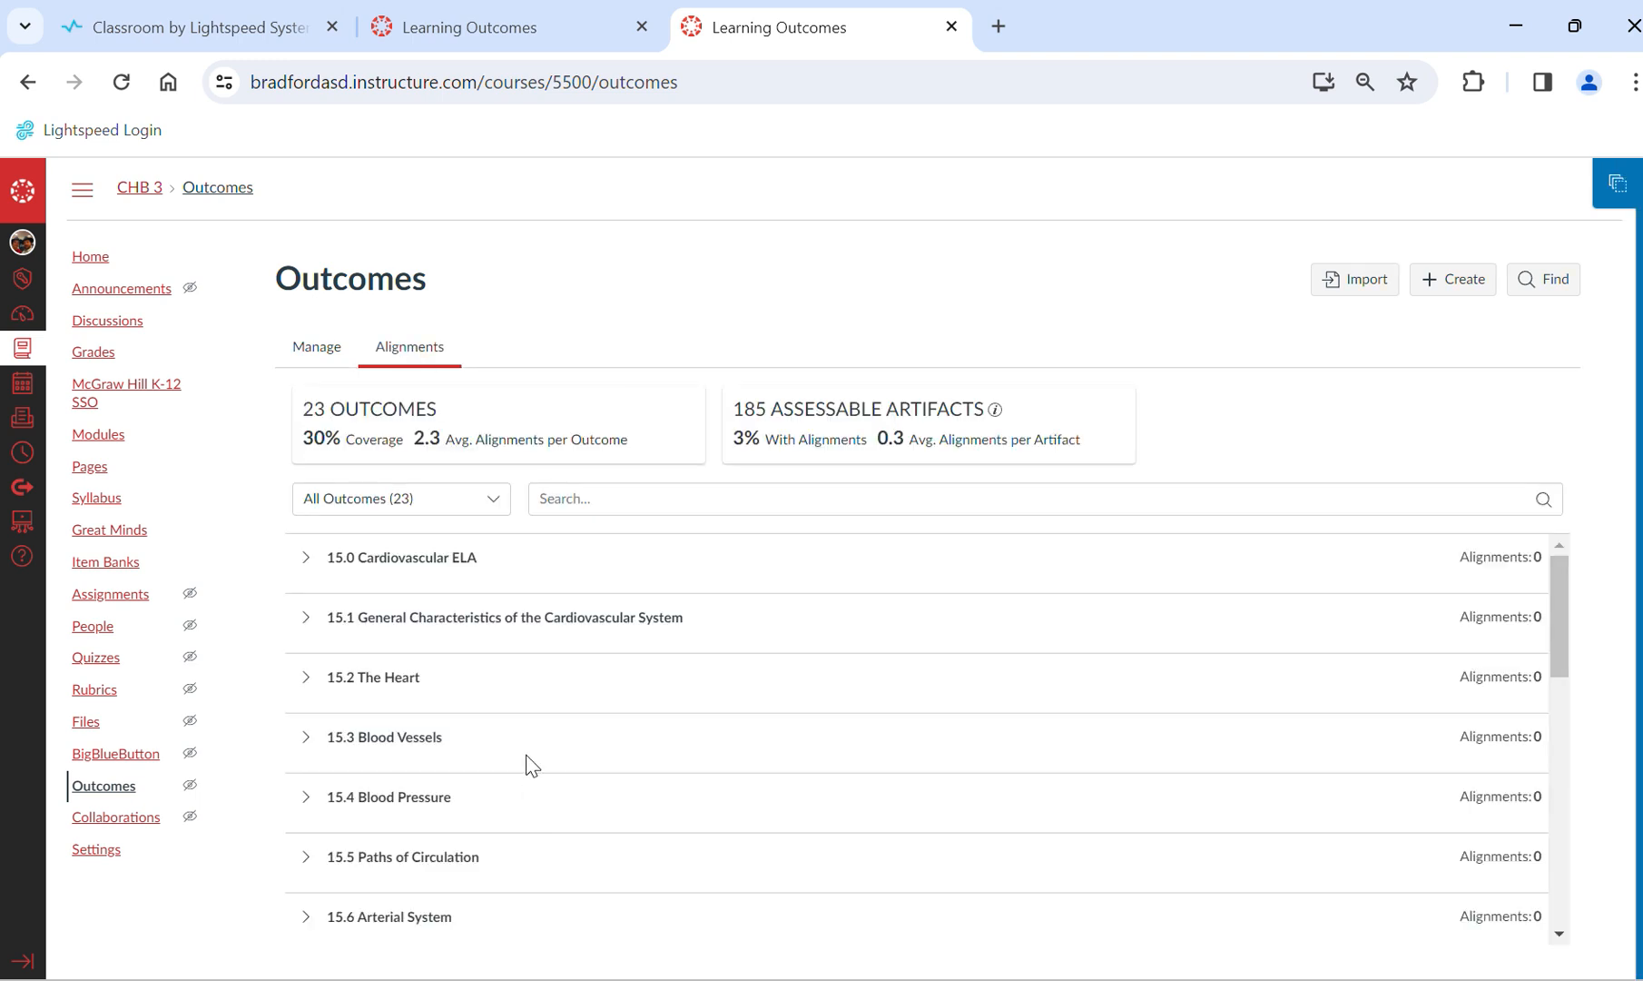
{"action": "scroll", "coordinate": [527, 757], "scroll_direction": "down", "scroll_amount": 10}
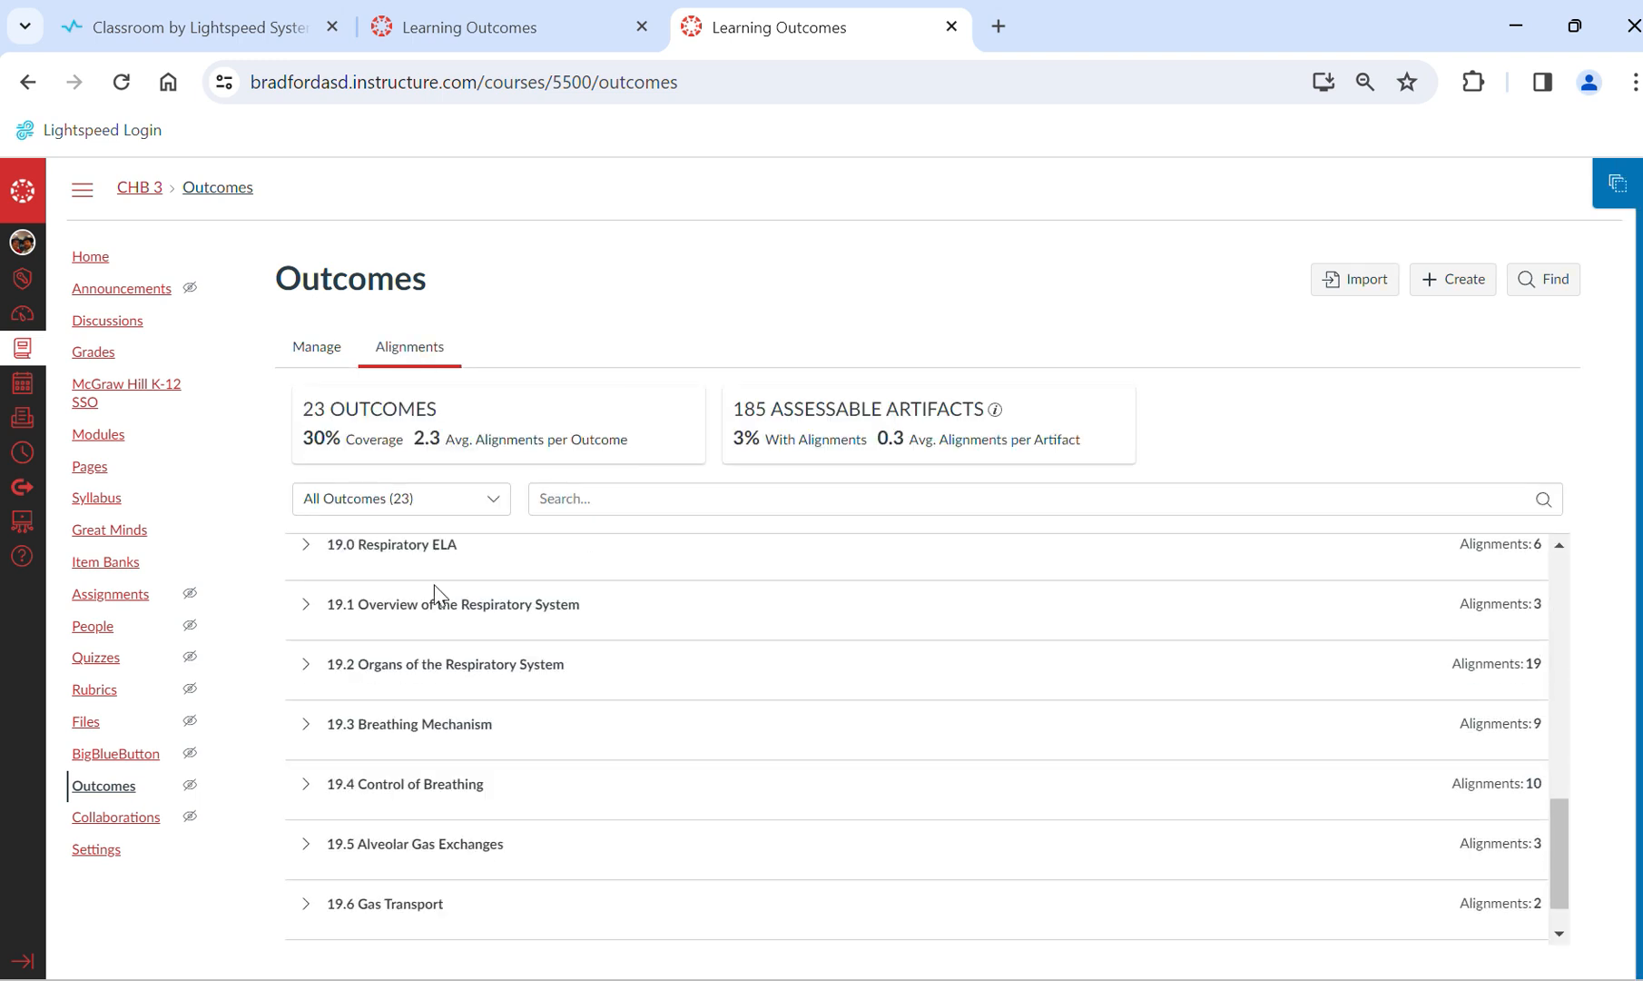
{"action": "scroll", "coordinate": [434, 584], "scroll_direction": "up", "scroll_amount": 2}
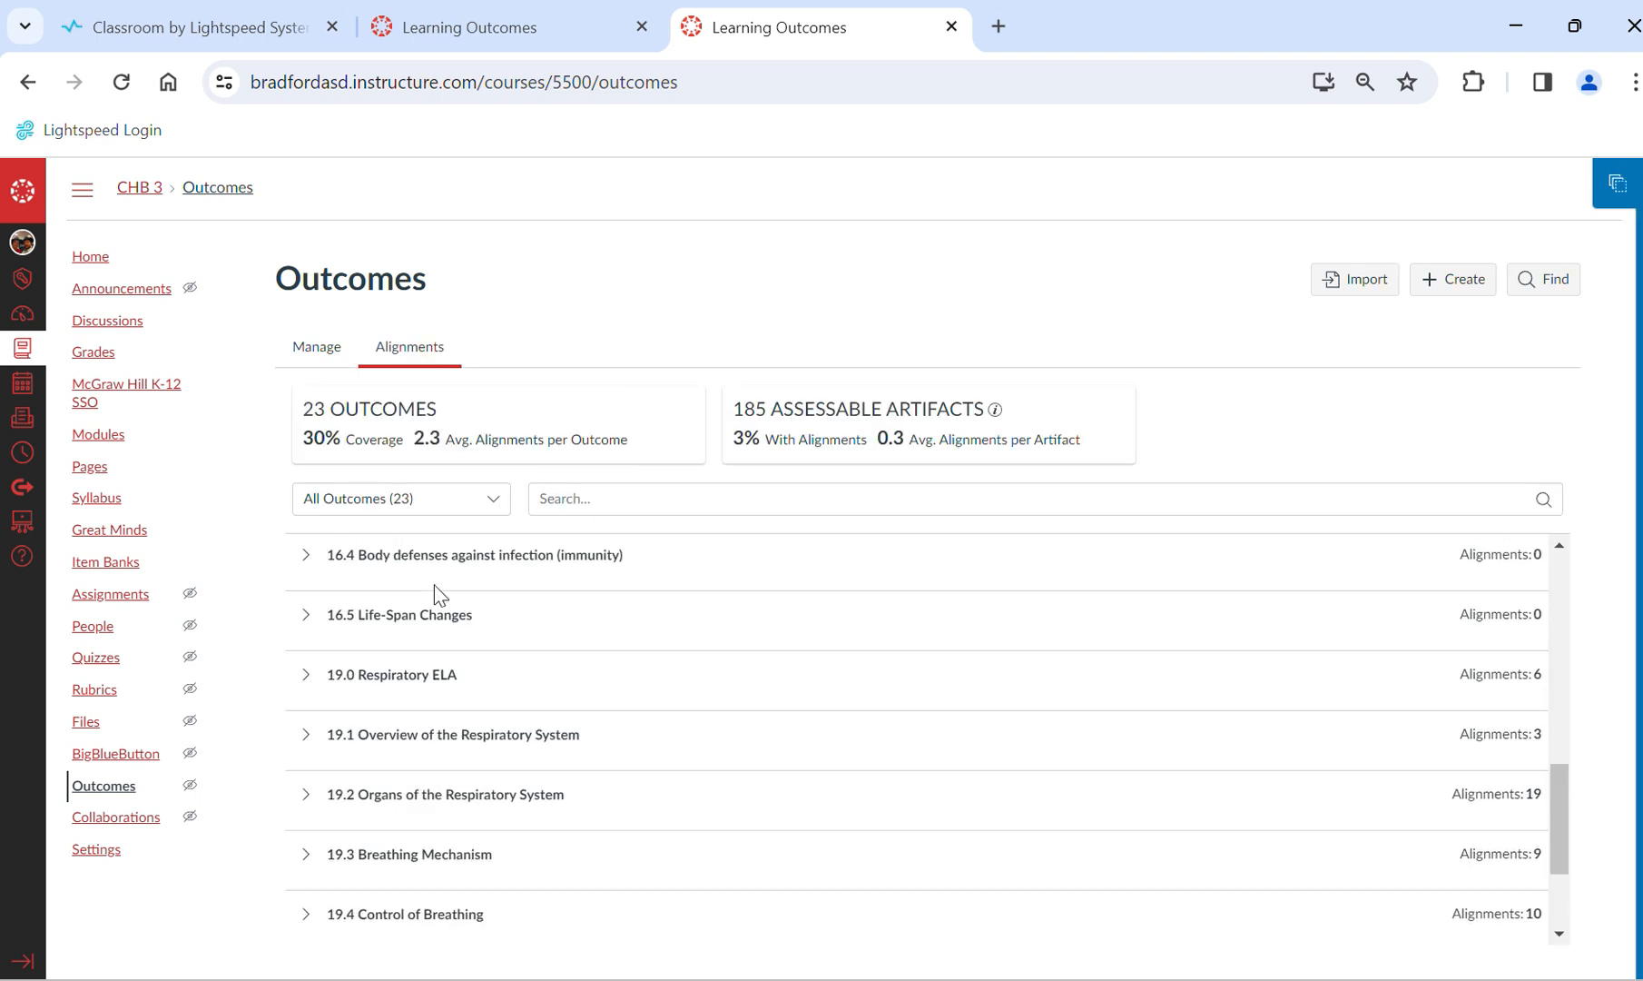
{"action": "left_click", "coordinate": [309, 676]}
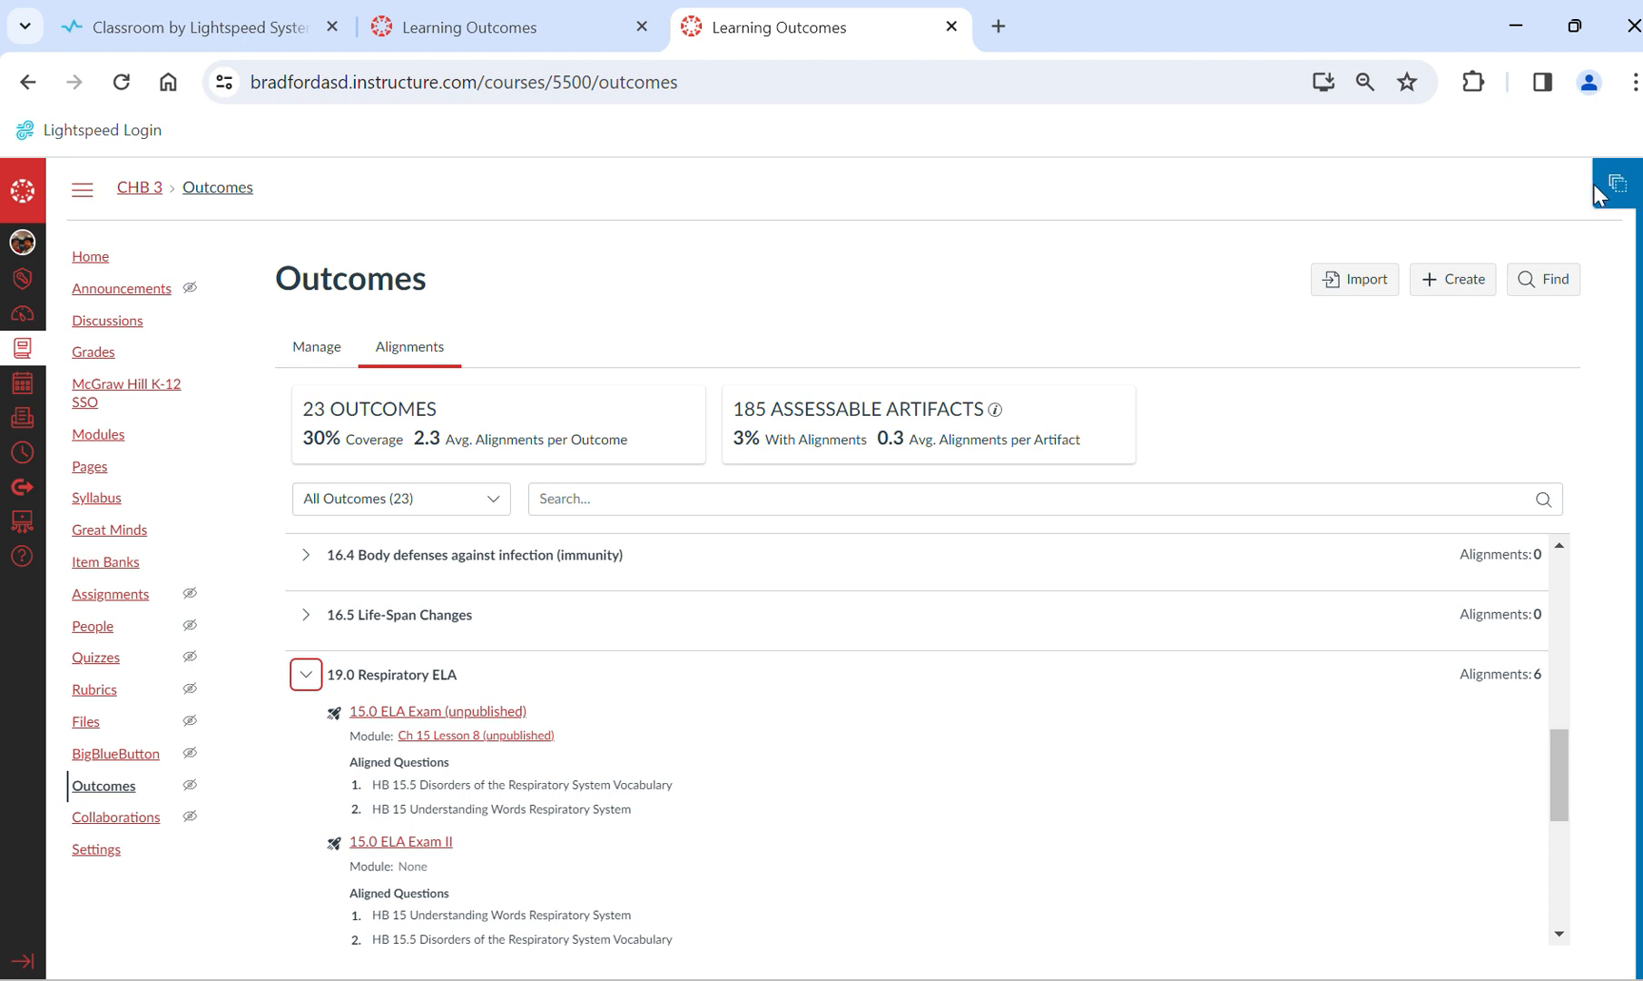
- Sync the unsynced blueprint changes to the associated course with course settings included
{"action": "left_click", "coordinate": [1617, 187]}
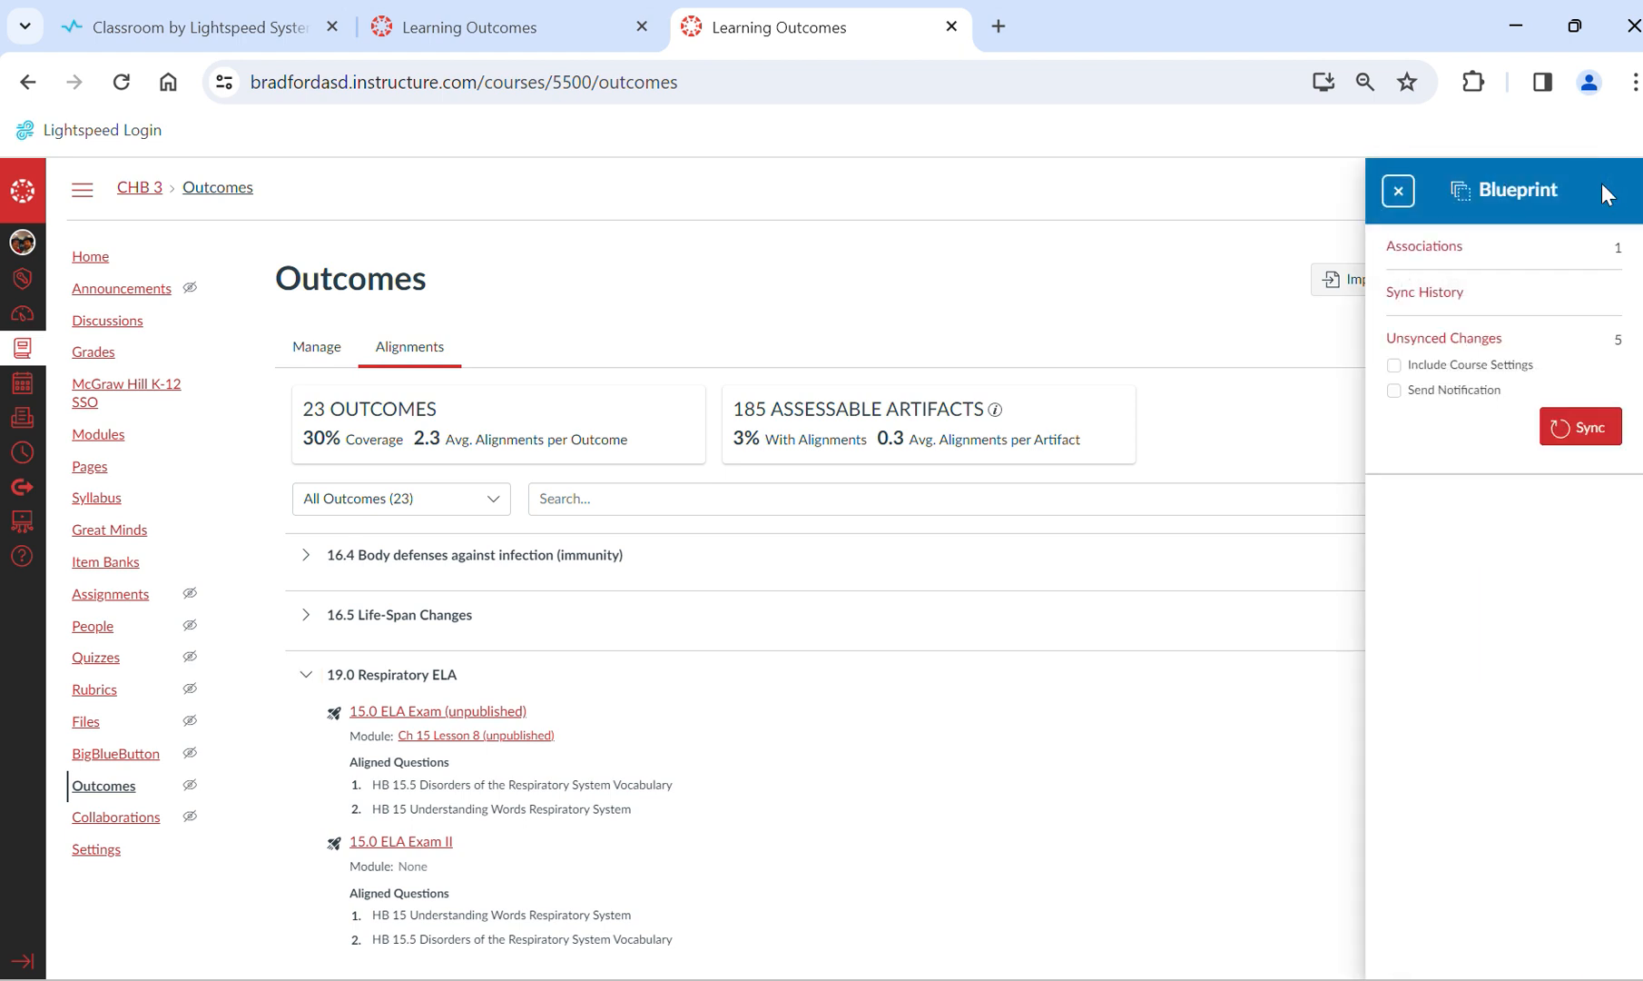
{"action": "left_click", "coordinate": [1394, 365]}
{"action": "left_click", "coordinate": [1585, 426]}
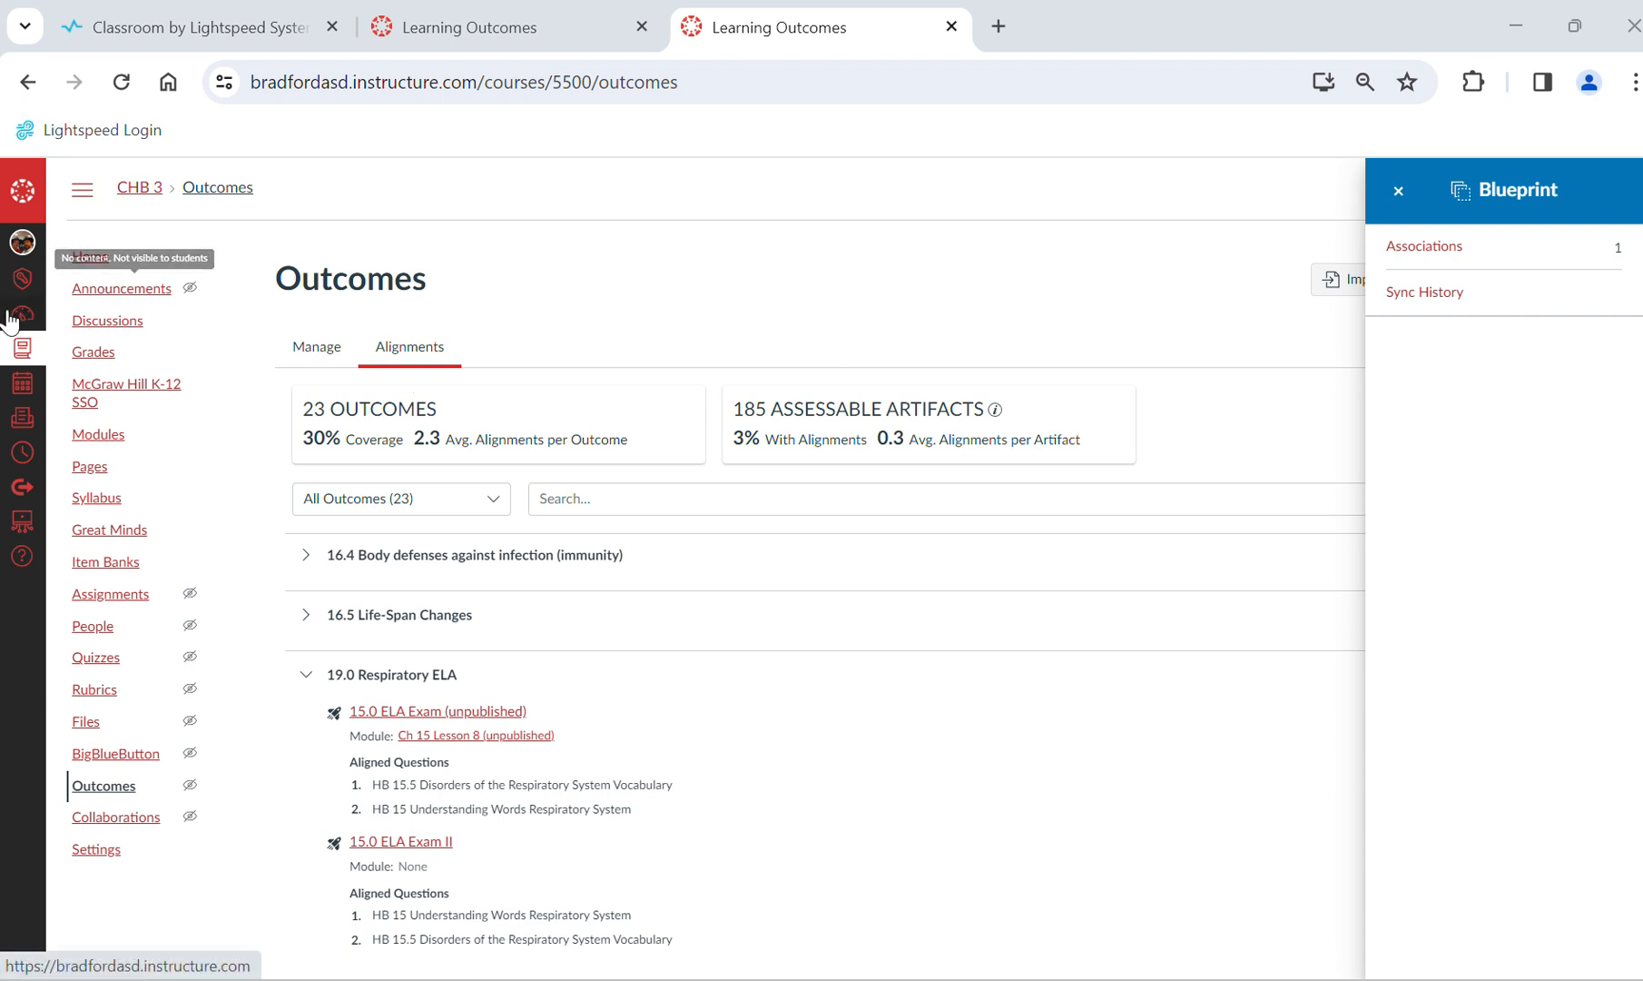
- Switch to the College 3 course, open its 15.0 ELA Exam in the quiz builder and show the outcomes aligned to the quiz
{"action": "left_click", "coordinate": [493, 34]}
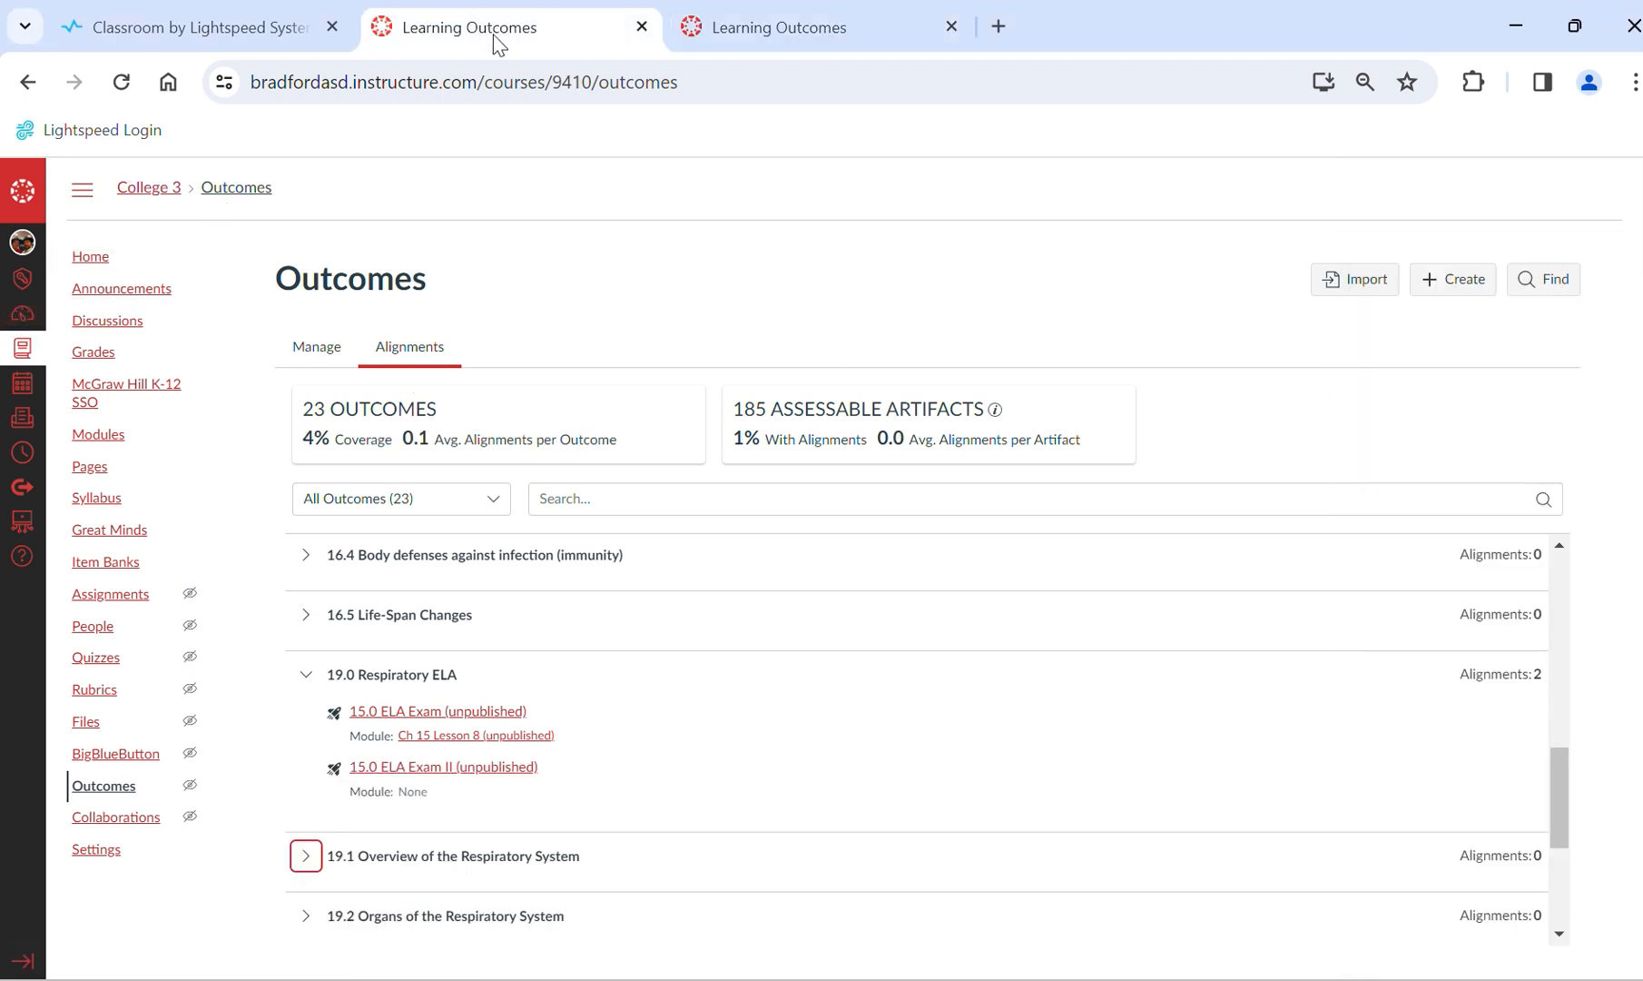
{"action": "left_click", "coordinate": [95, 263]}
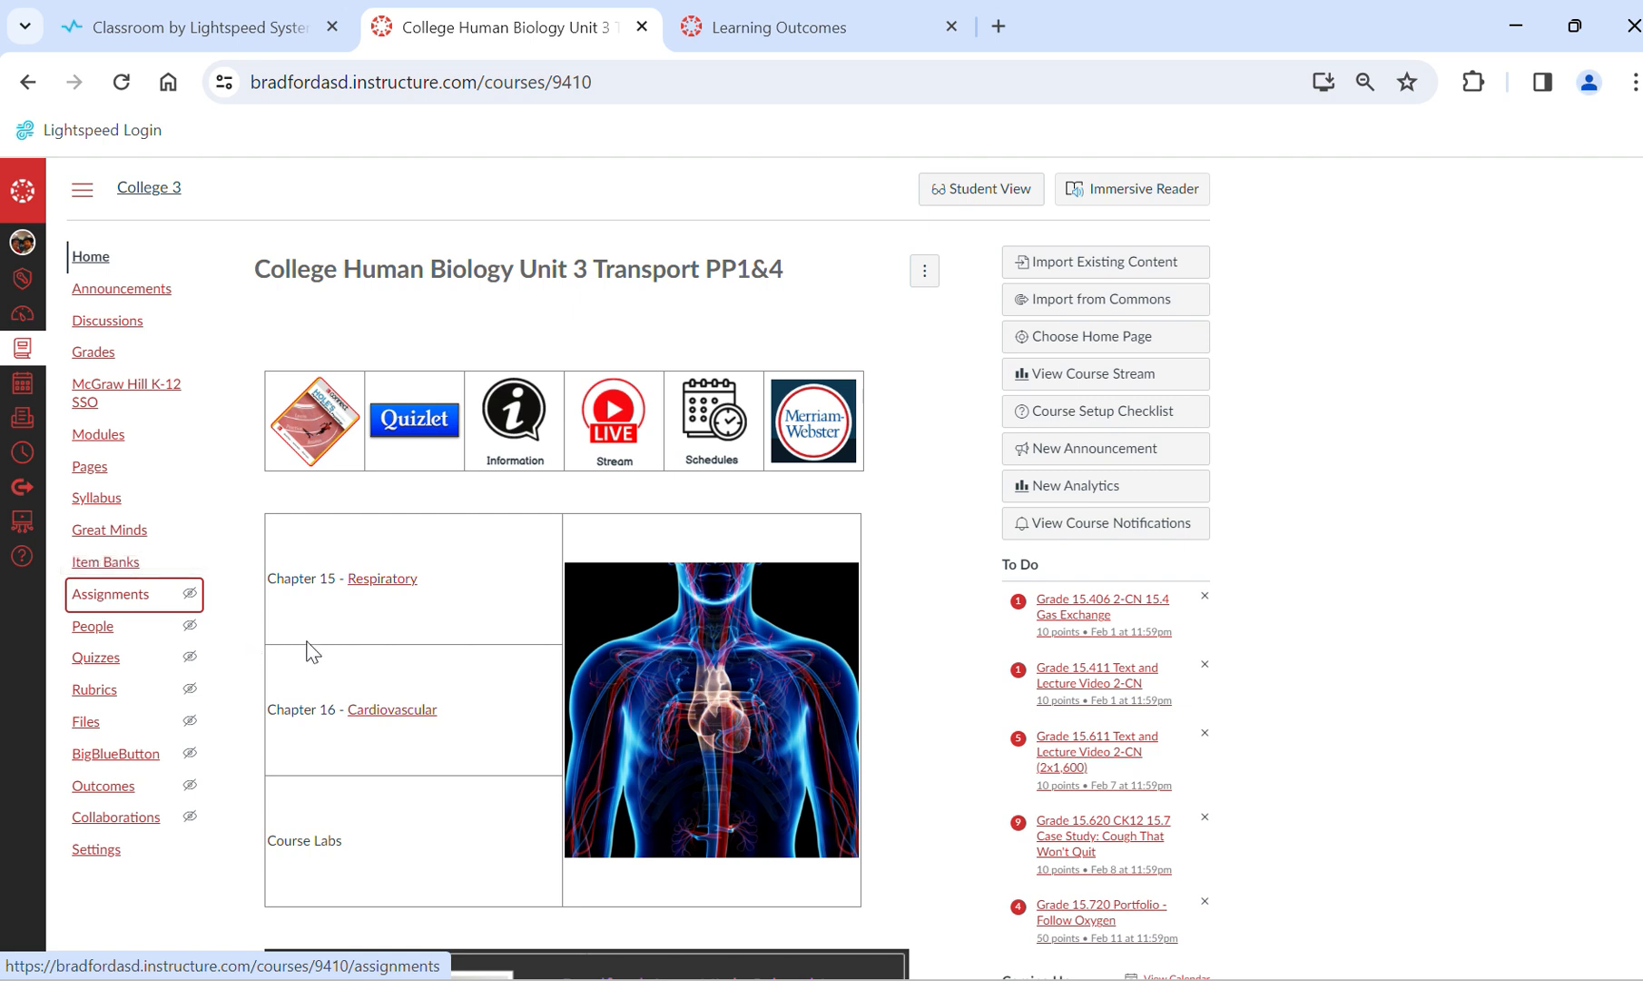
{"action": "left_click", "coordinate": [105, 594]}
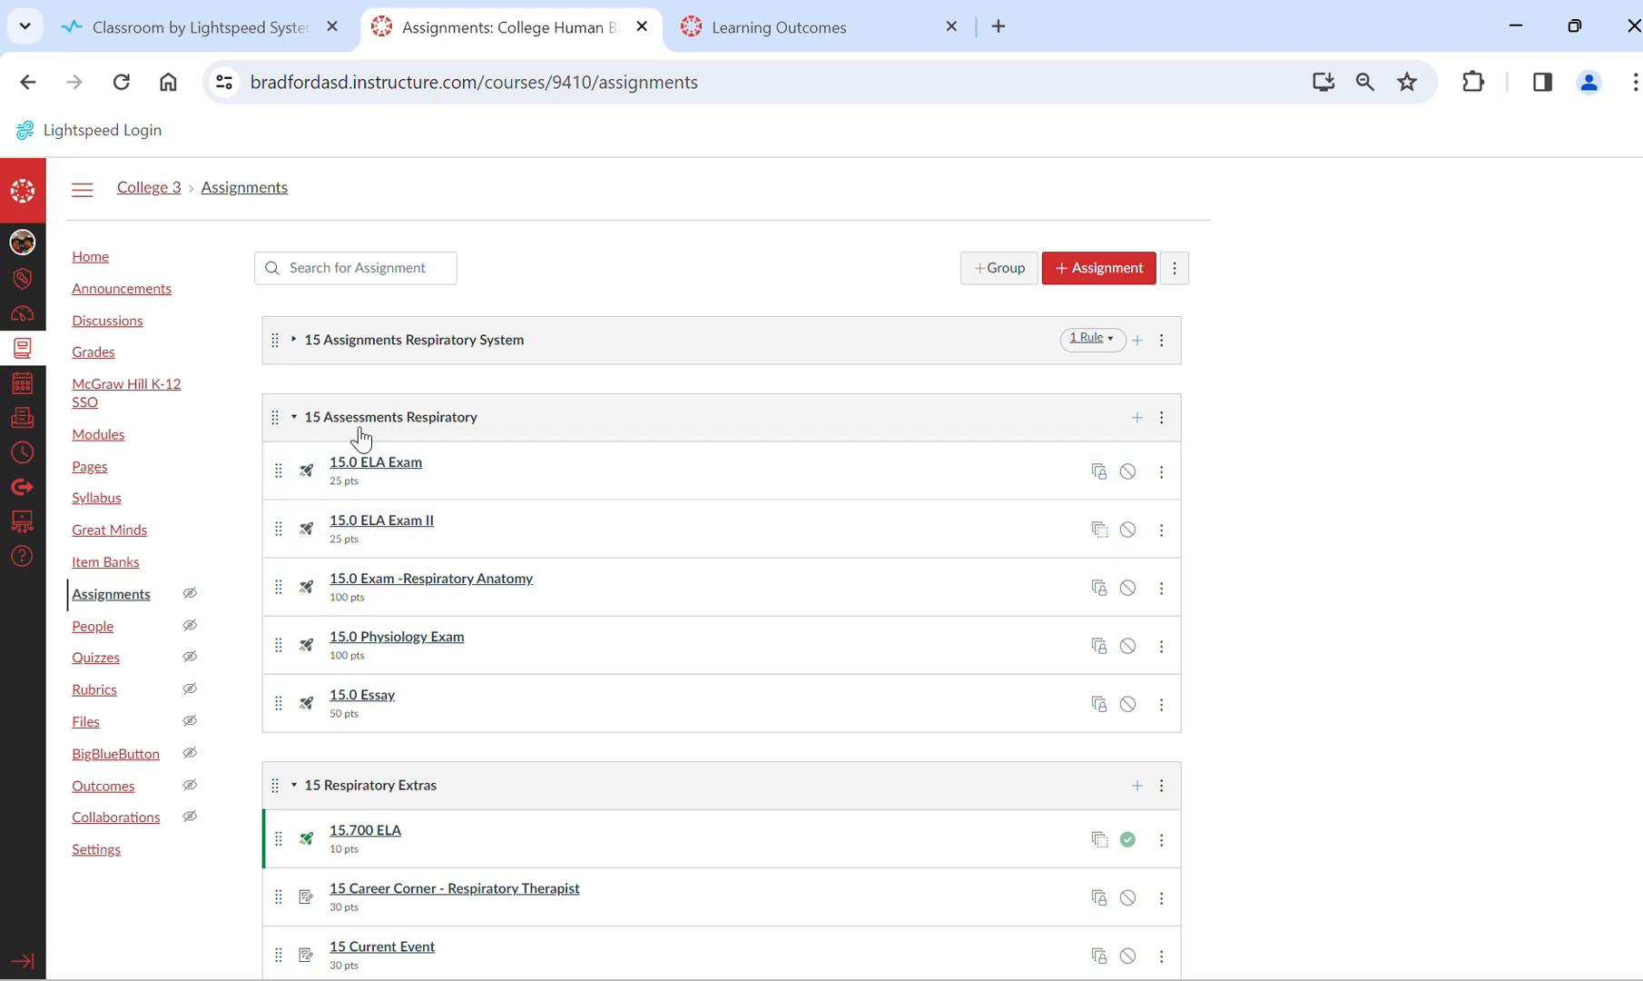
{"action": "left_click", "coordinate": [388, 462]}
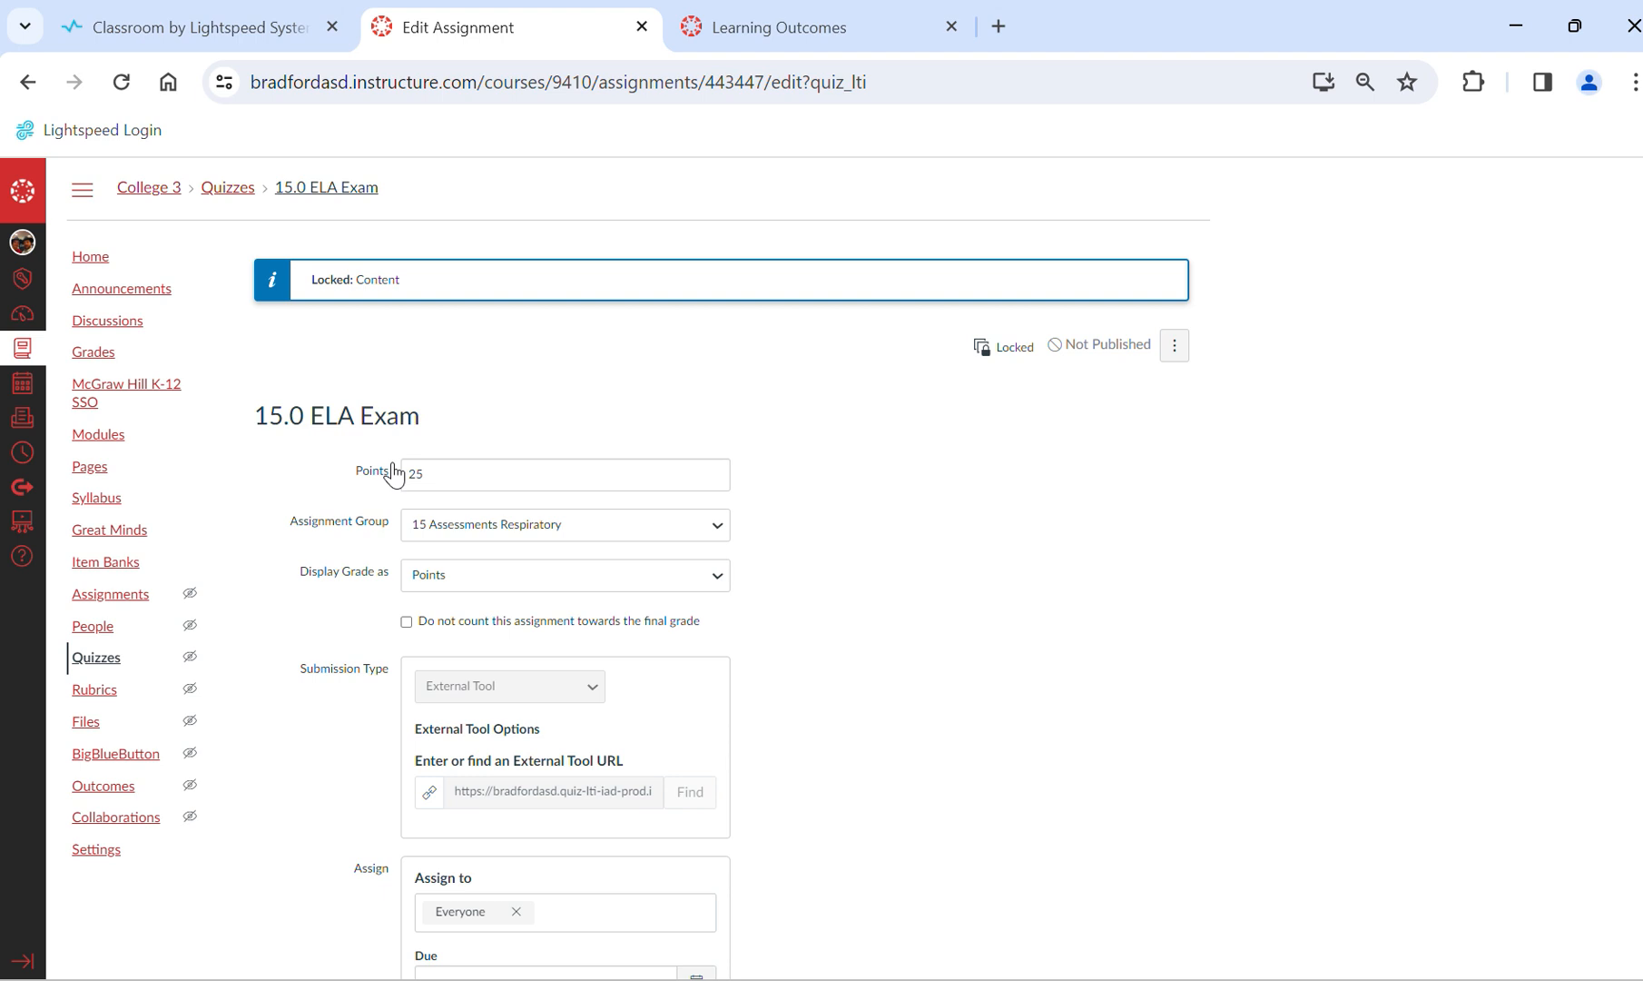
{"action": "scroll", "coordinate": [393, 473], "scroll_direction": "down", "scroll_amount": 5}
{"action": "left_click", "coordinate": [1146, 740]}
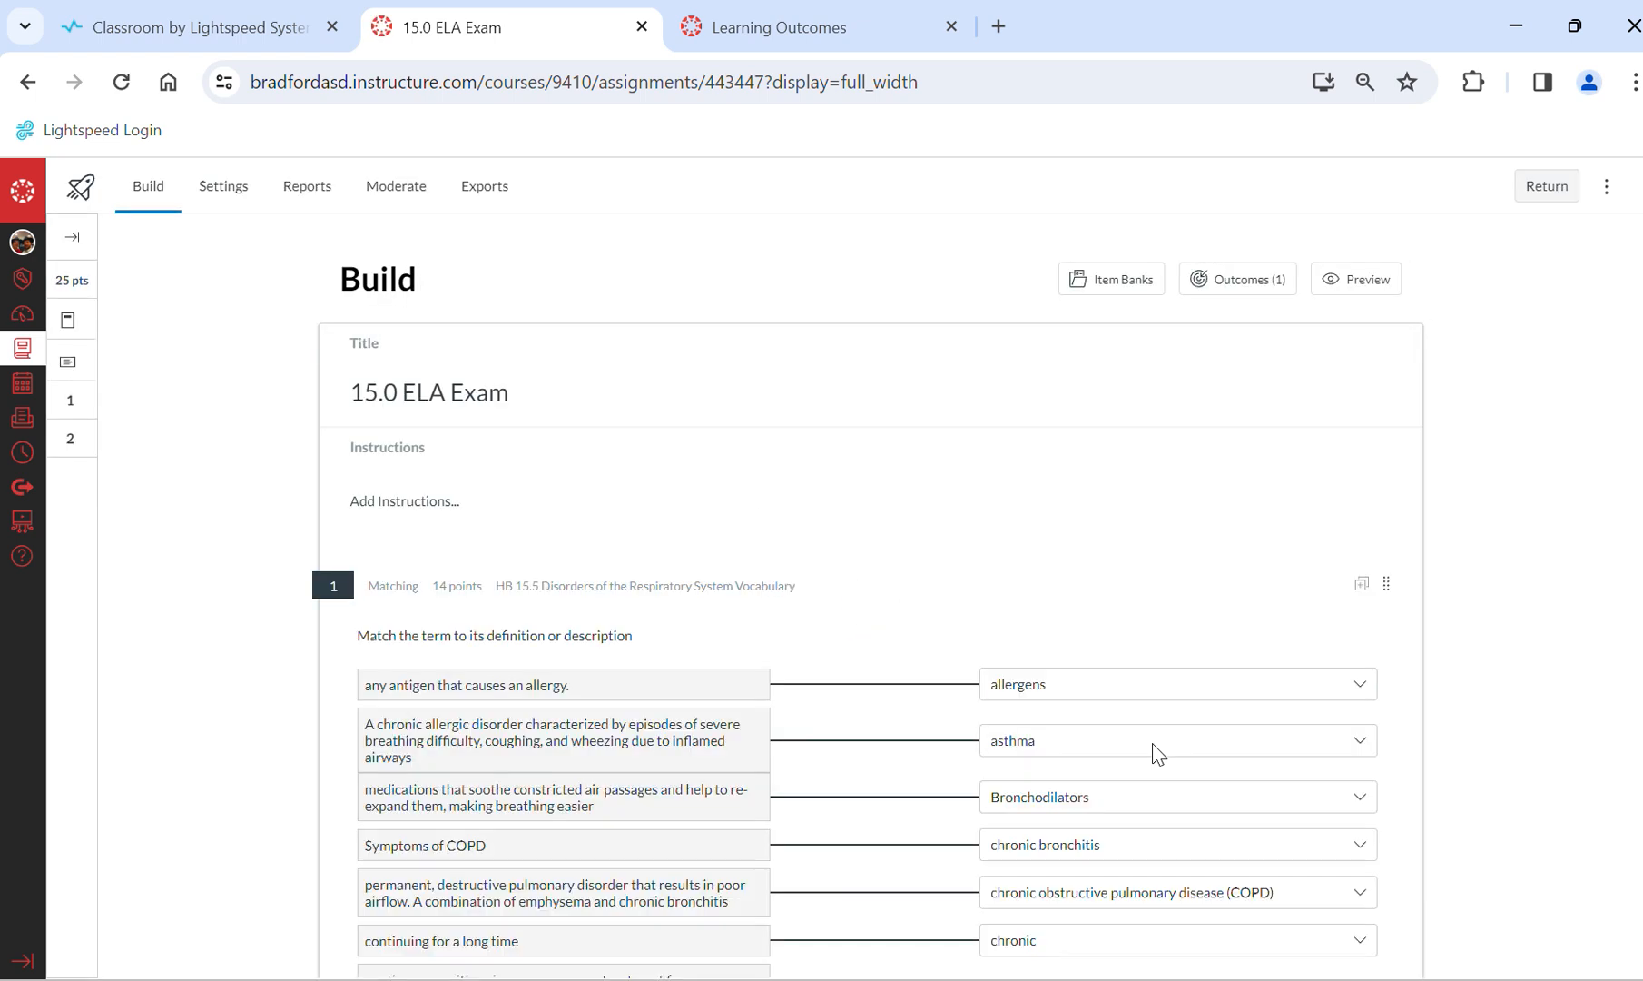
{"action": "left_click", "coordinate": [1240, 282]}
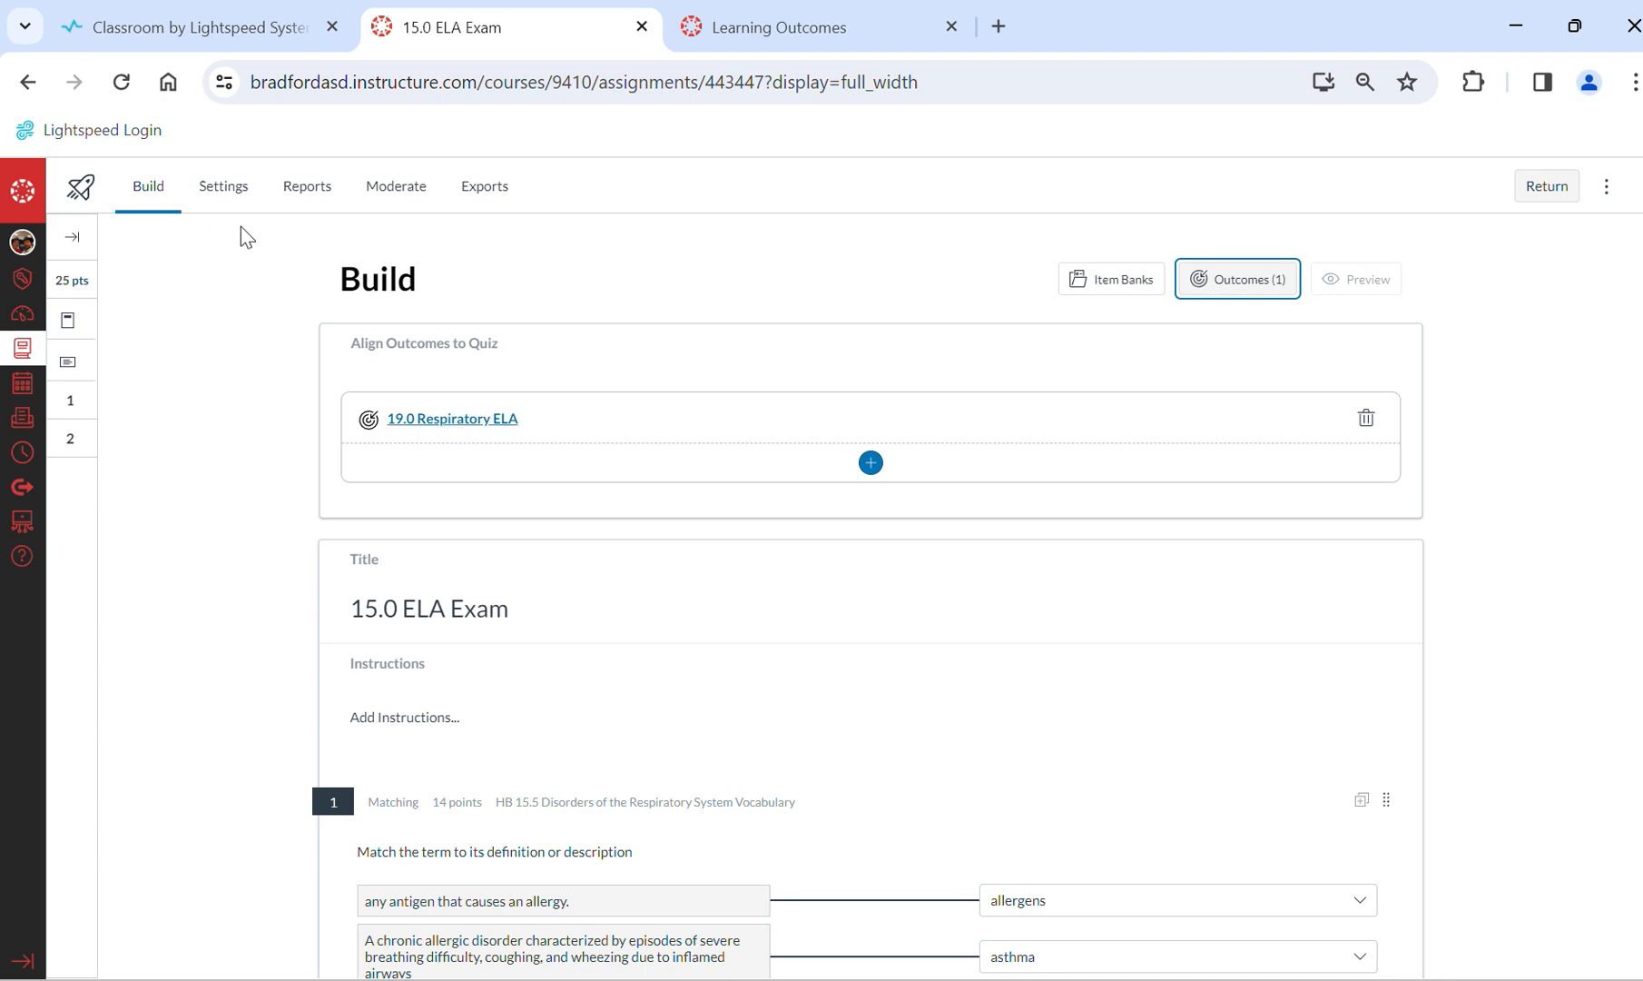
- Look over the quiz-level outcome and the first matching question of the 15.0 ELA Exam, and leave the builder
{"action": "scroll", "coordinate": [970, 662], "scroll_direction": "down", "scroll_amount": 3}
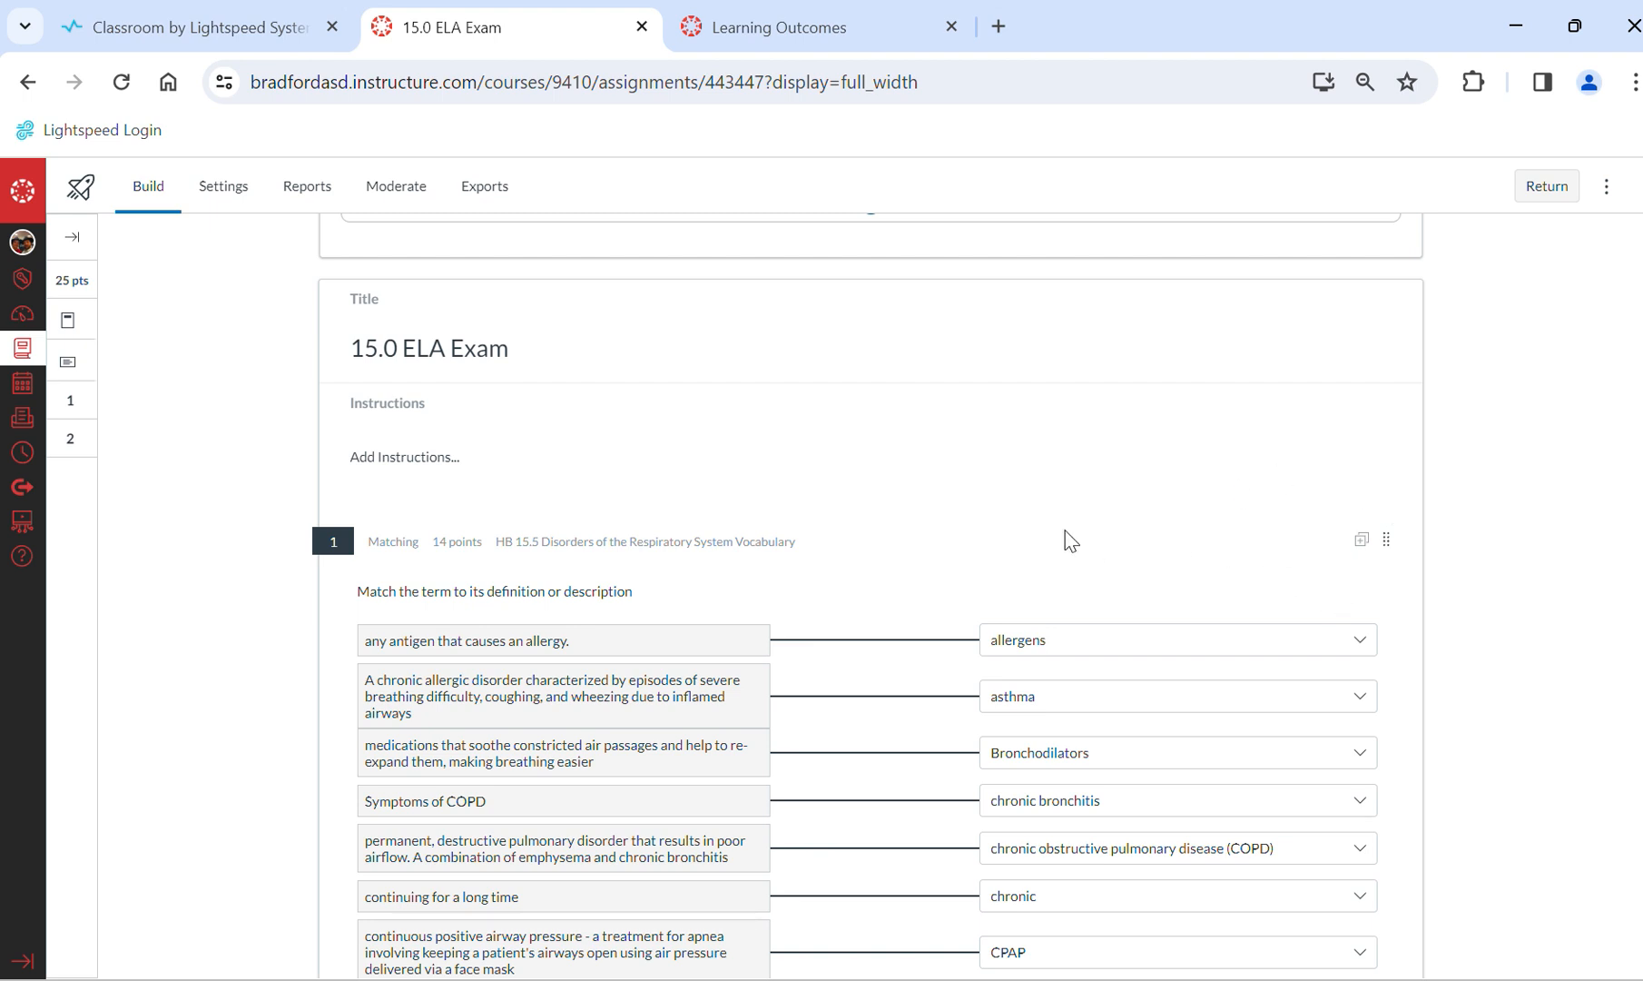
{"action": "scroll", "coordinate": [1070, 540], "scroll_direction": "up", "scroll_amount": 3}
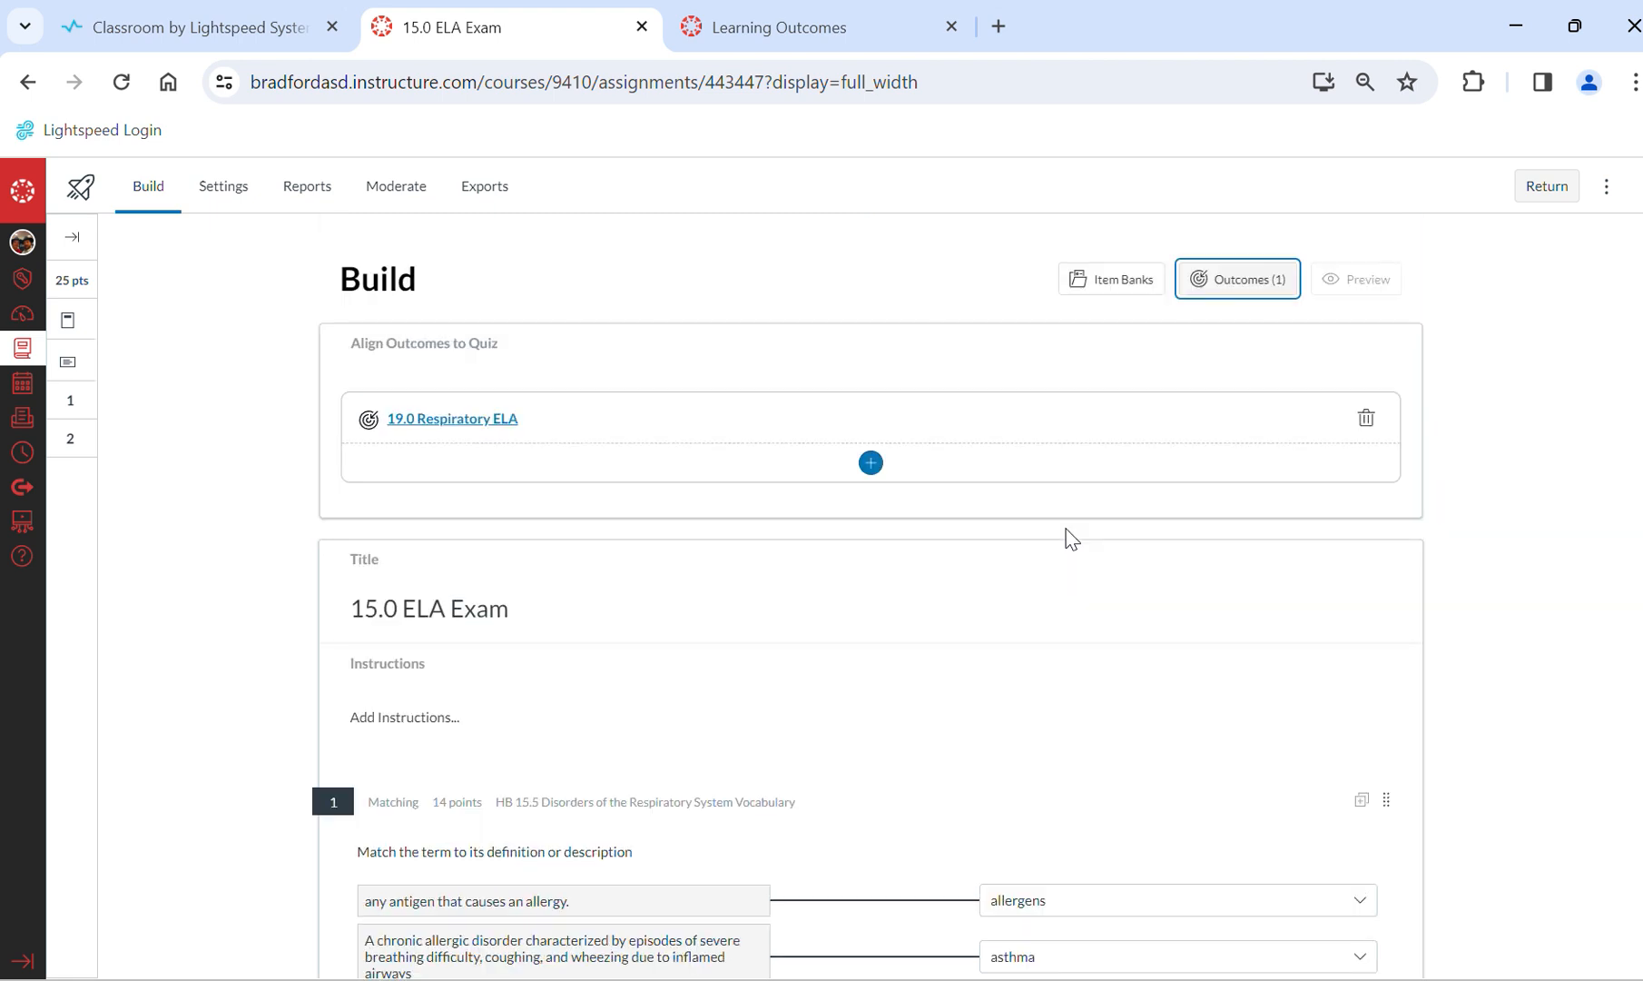
{"action": "left_click", "coordinate": [1555, 187]}
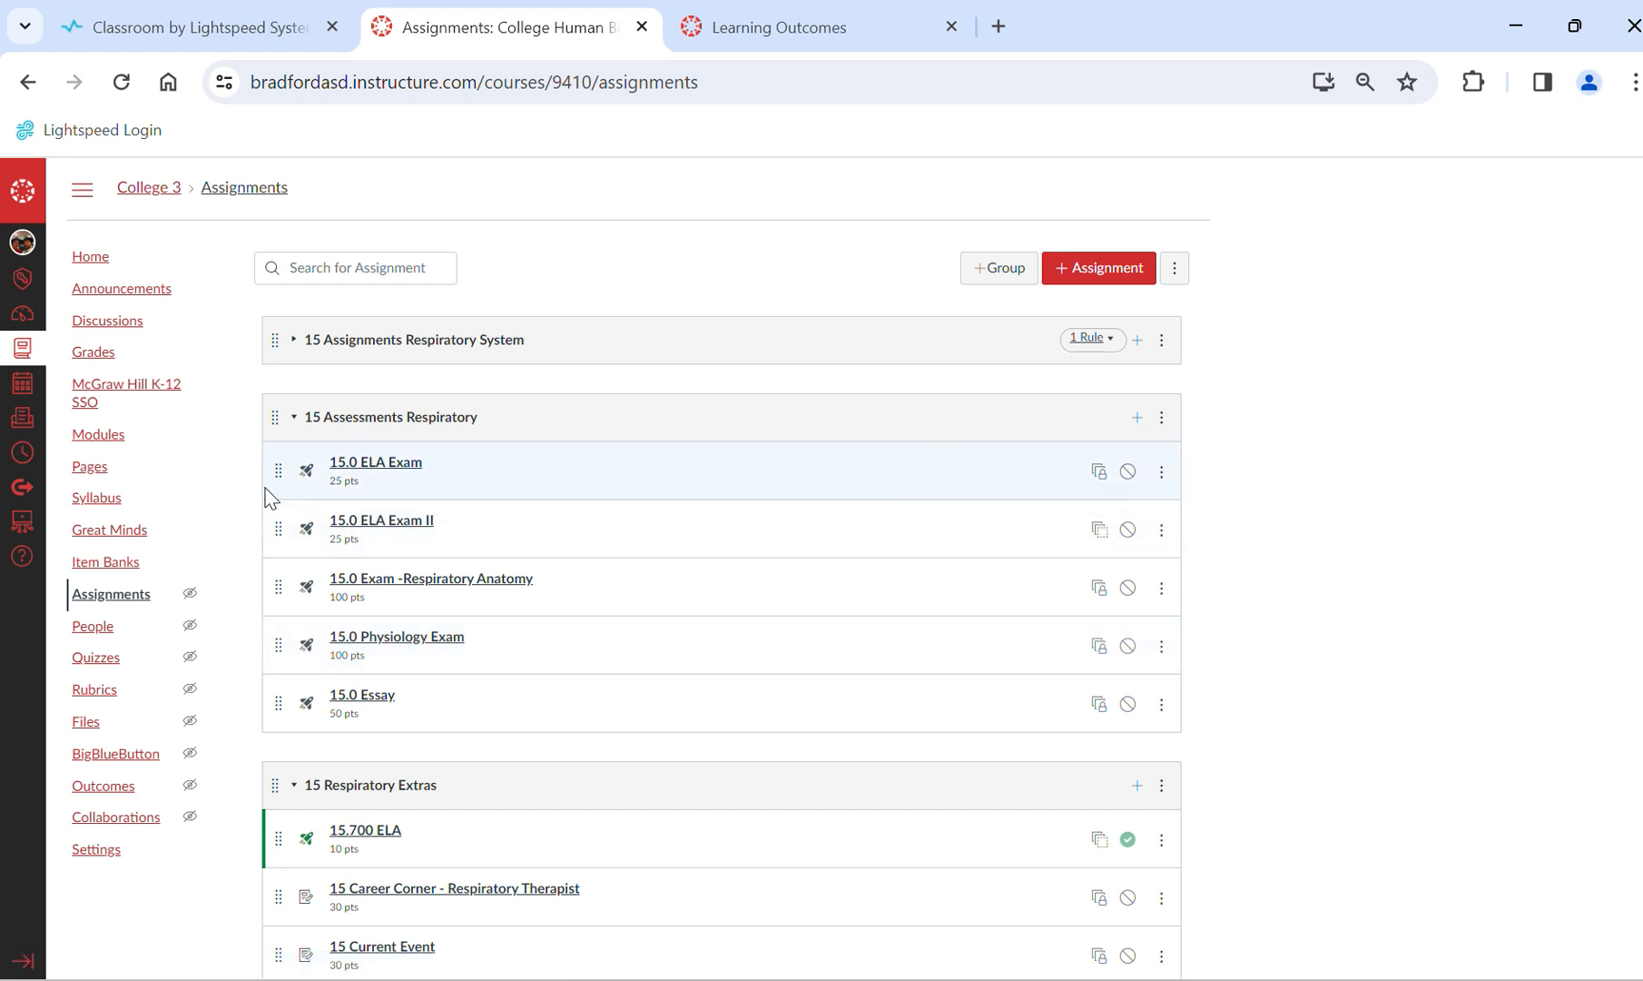
- Open the College 3 course's 15.0 ELA Exam II in the quiz builder and show the outcomes aligned to the quiz
{"action": "left_click", "coordinate": [410, 534]}
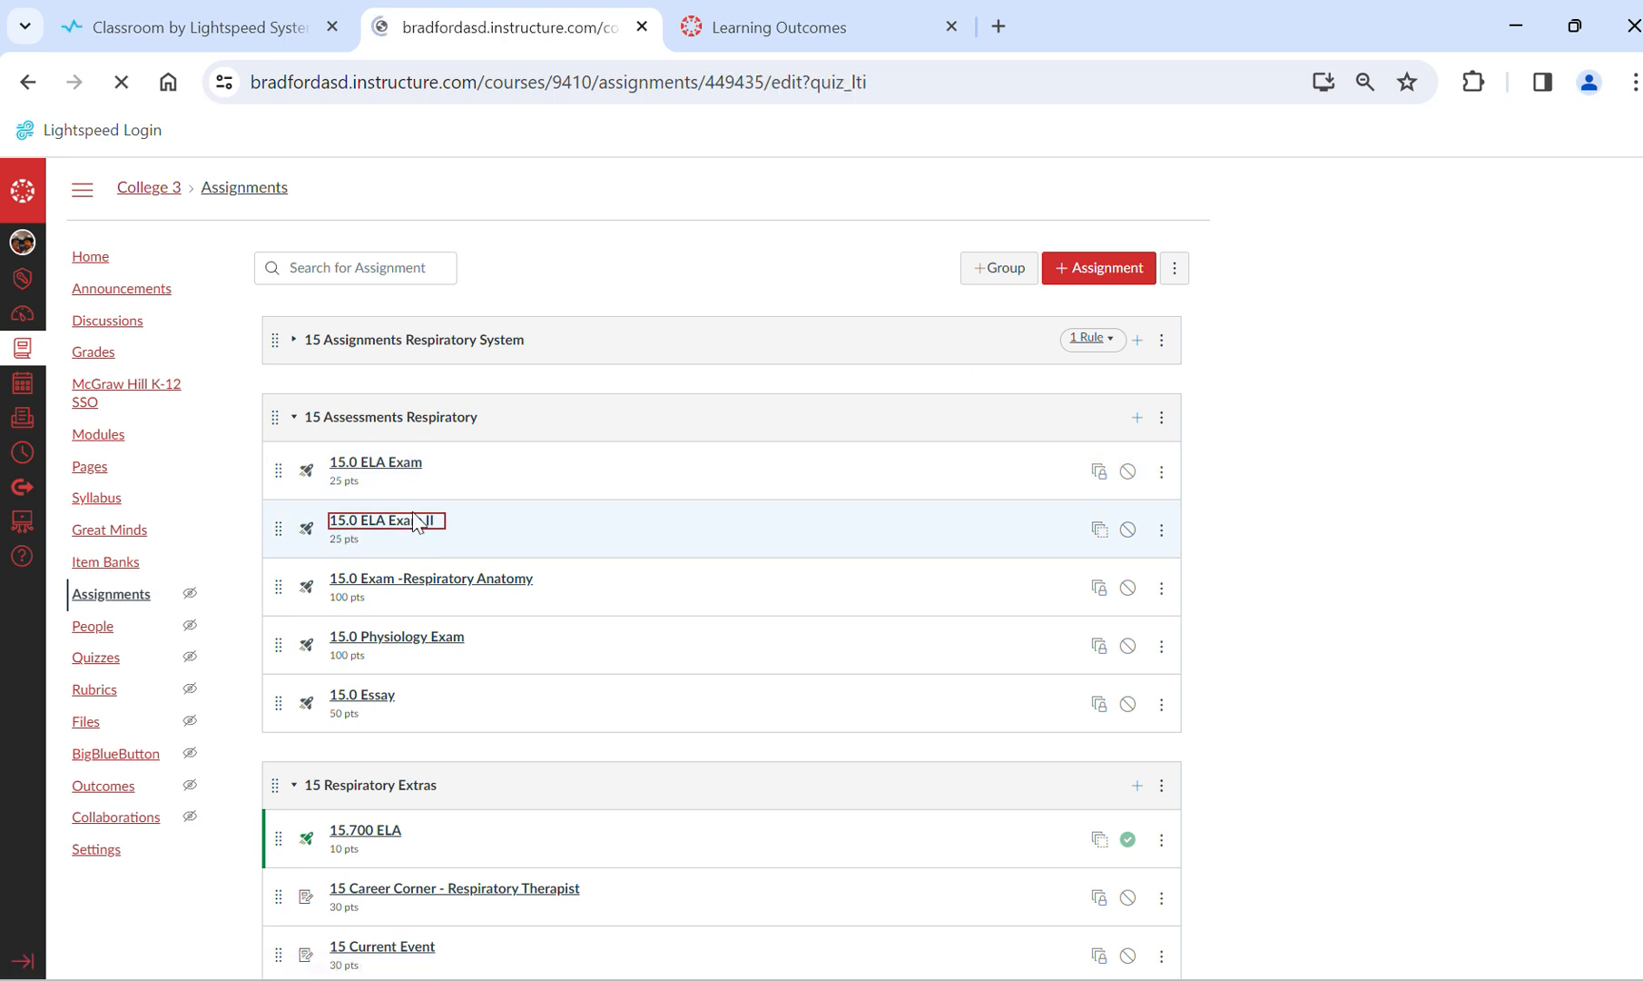
{"action": "scroll", "coordinate": [964, 594], "scroll_direction": "down", "scroll_amount": 3}
{"action": "left_click", "coordinate": [1134, 818]}
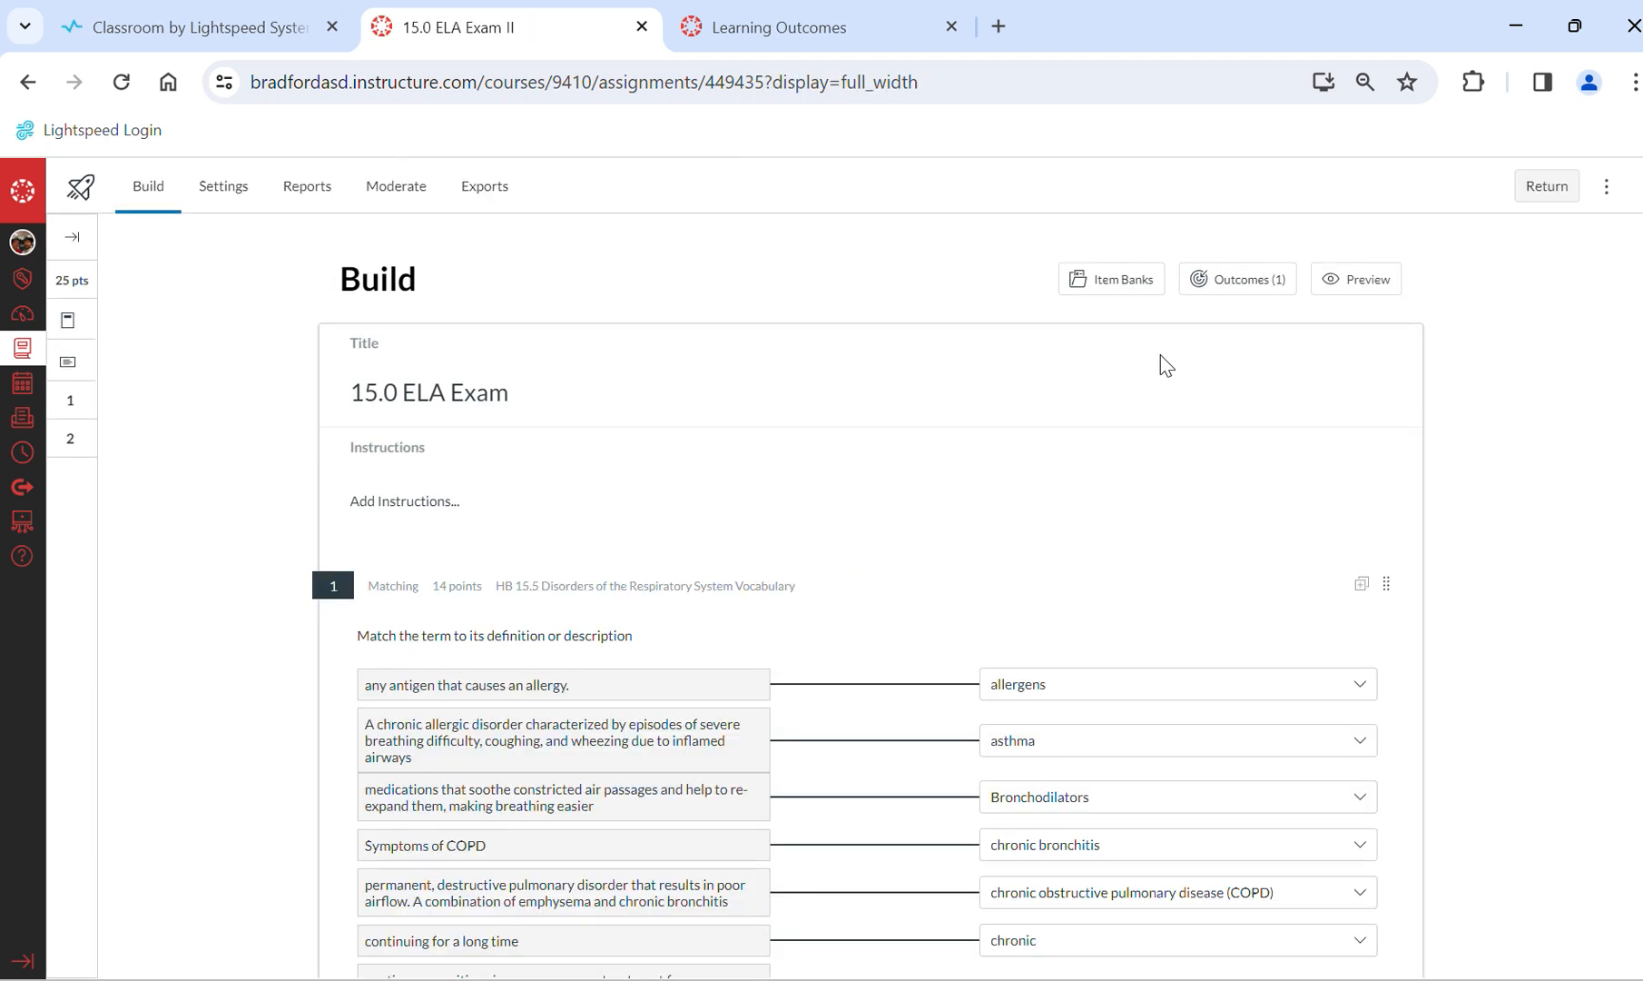
{"action": "left_click", "coordinate": [1231, 283]}
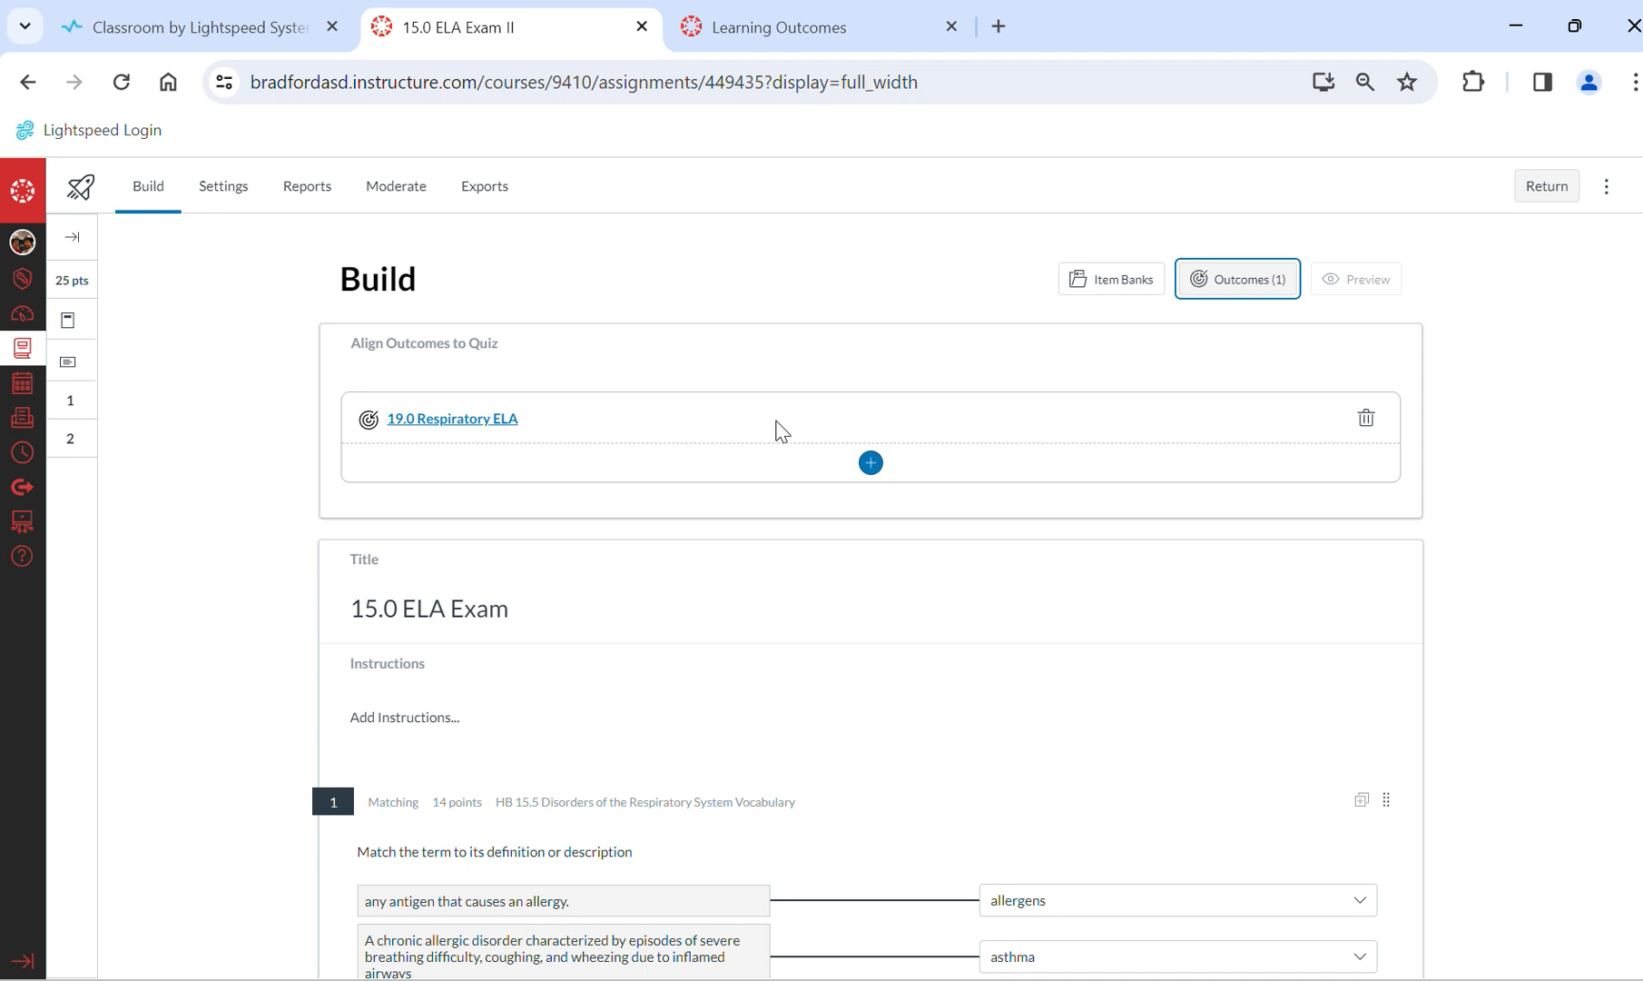
- Examine both matching questions of the 15.0 ELA Exam II for outcome alignments and leave the builder
{"action": "scroll", "coordinate": [278, 460], "scroll_direction": "down", "scroll_amount": 5}
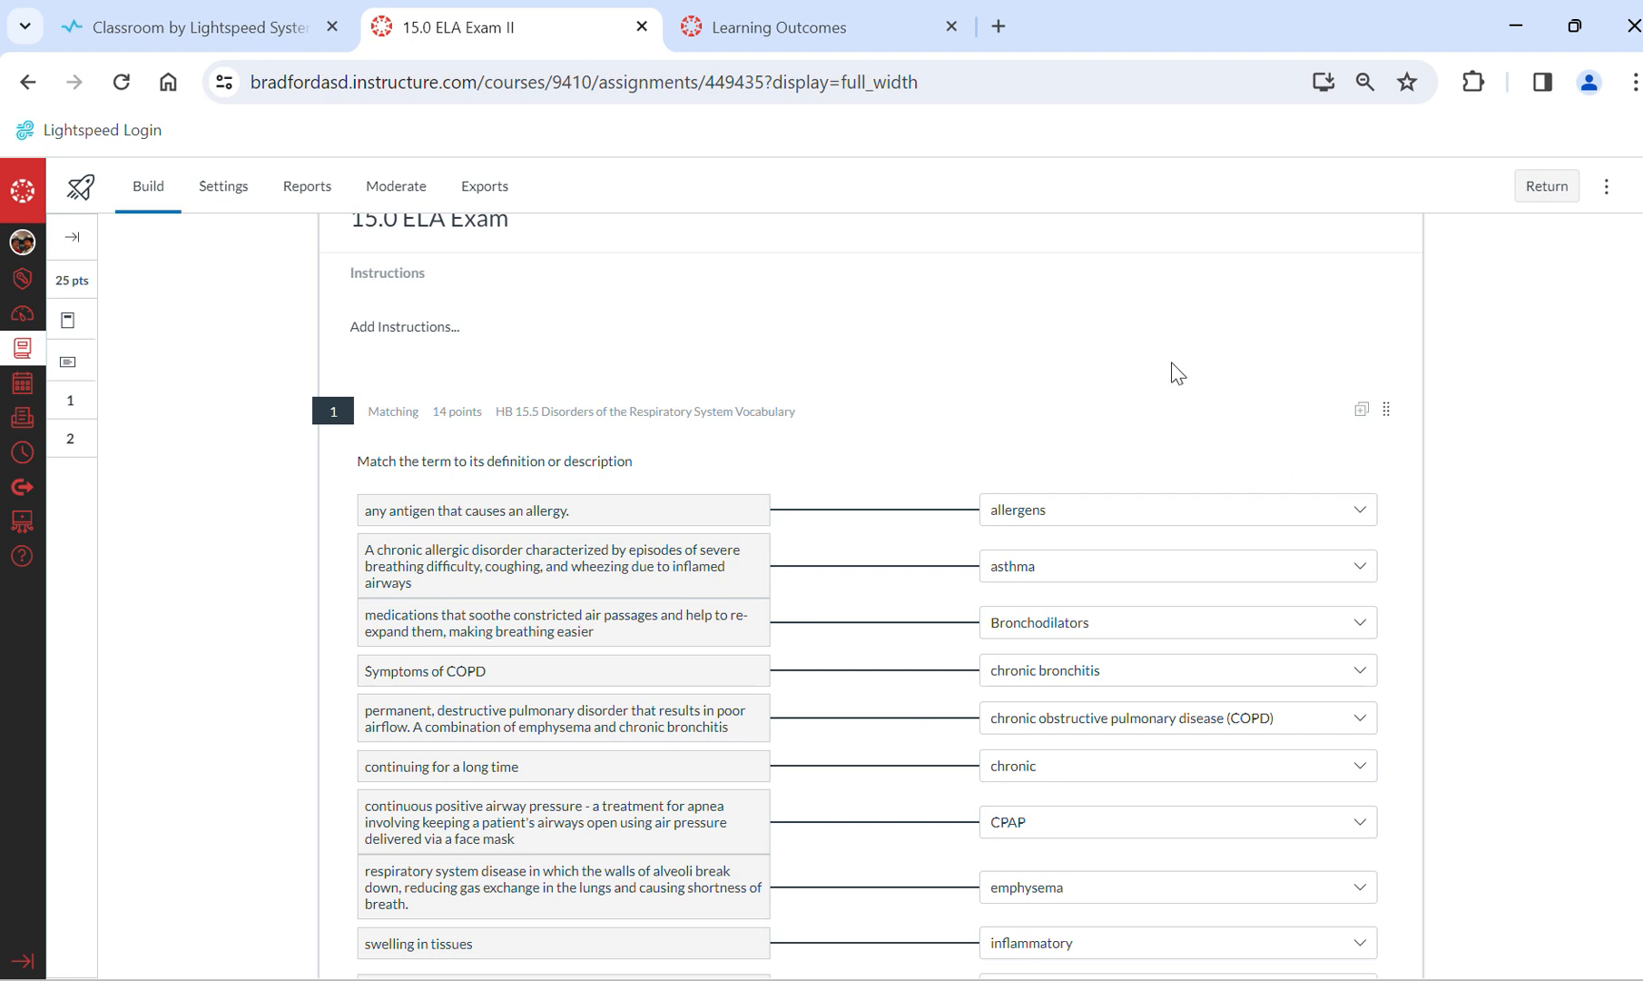
{"action": "scroll", "coordinate": [1044, 494], "scroll_direction": "down", "scroll_amount": 2}
{"action": "scroll", "coordinate": [1044, 495], "scroll_direction": "down", "scroll_amount": 7}
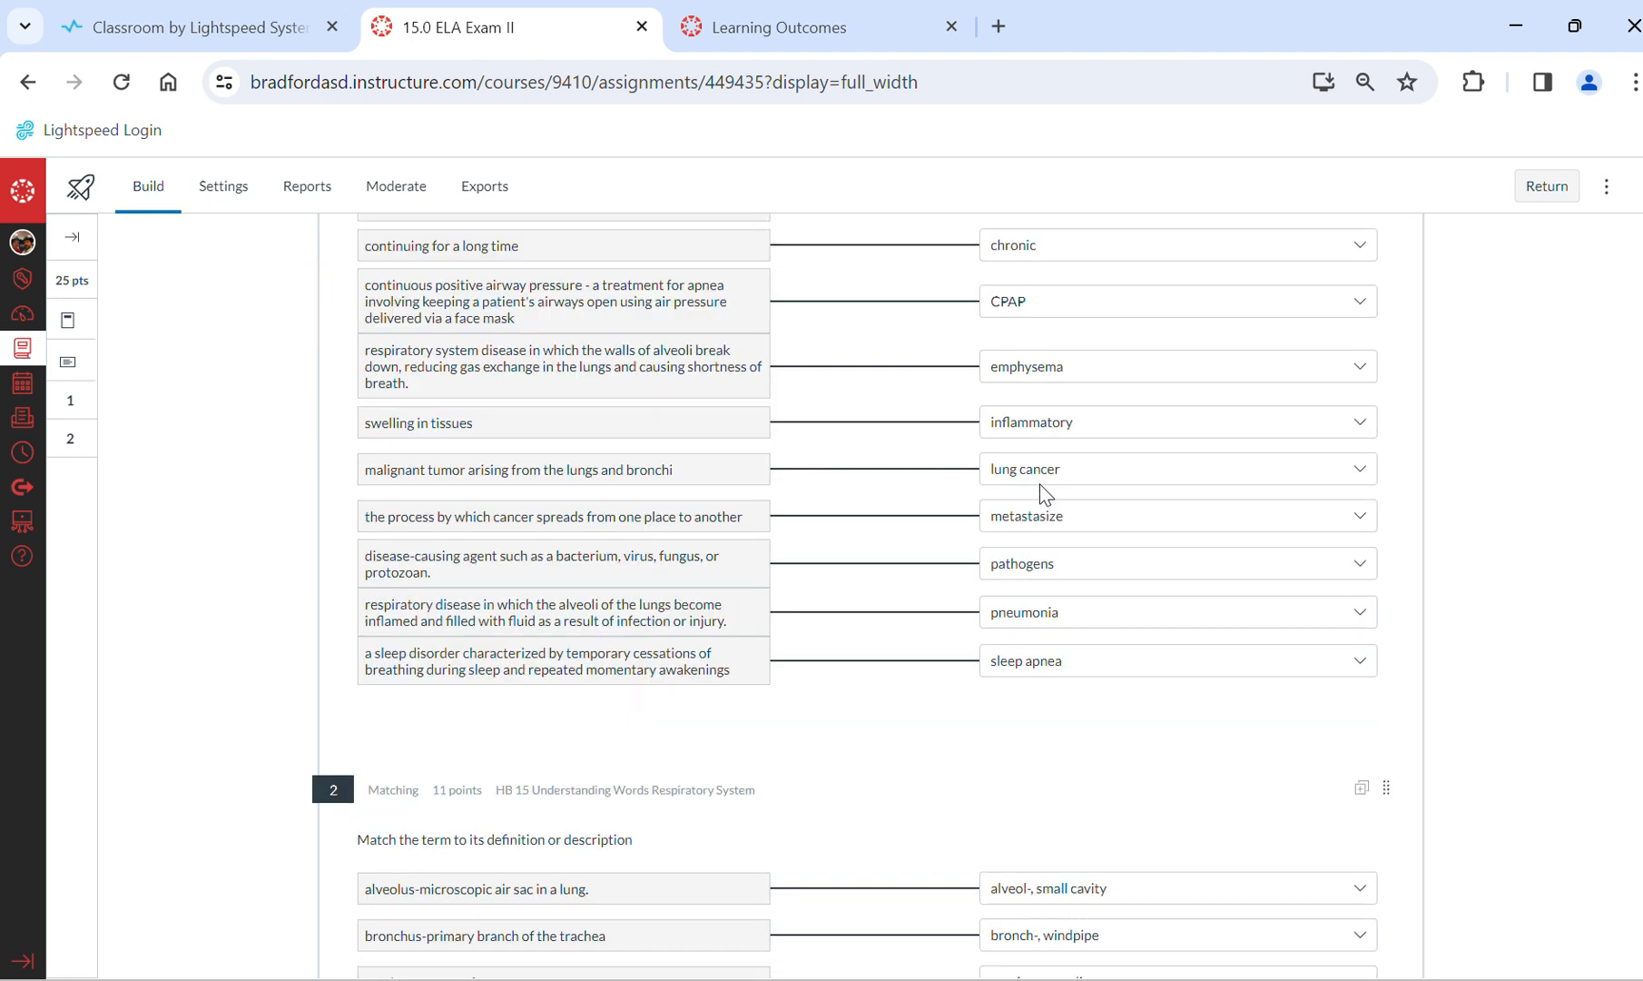
{"action": "scroll", "coordinate": [1051, 500], "scroll_direction": "down", "scroll_amount": 2}
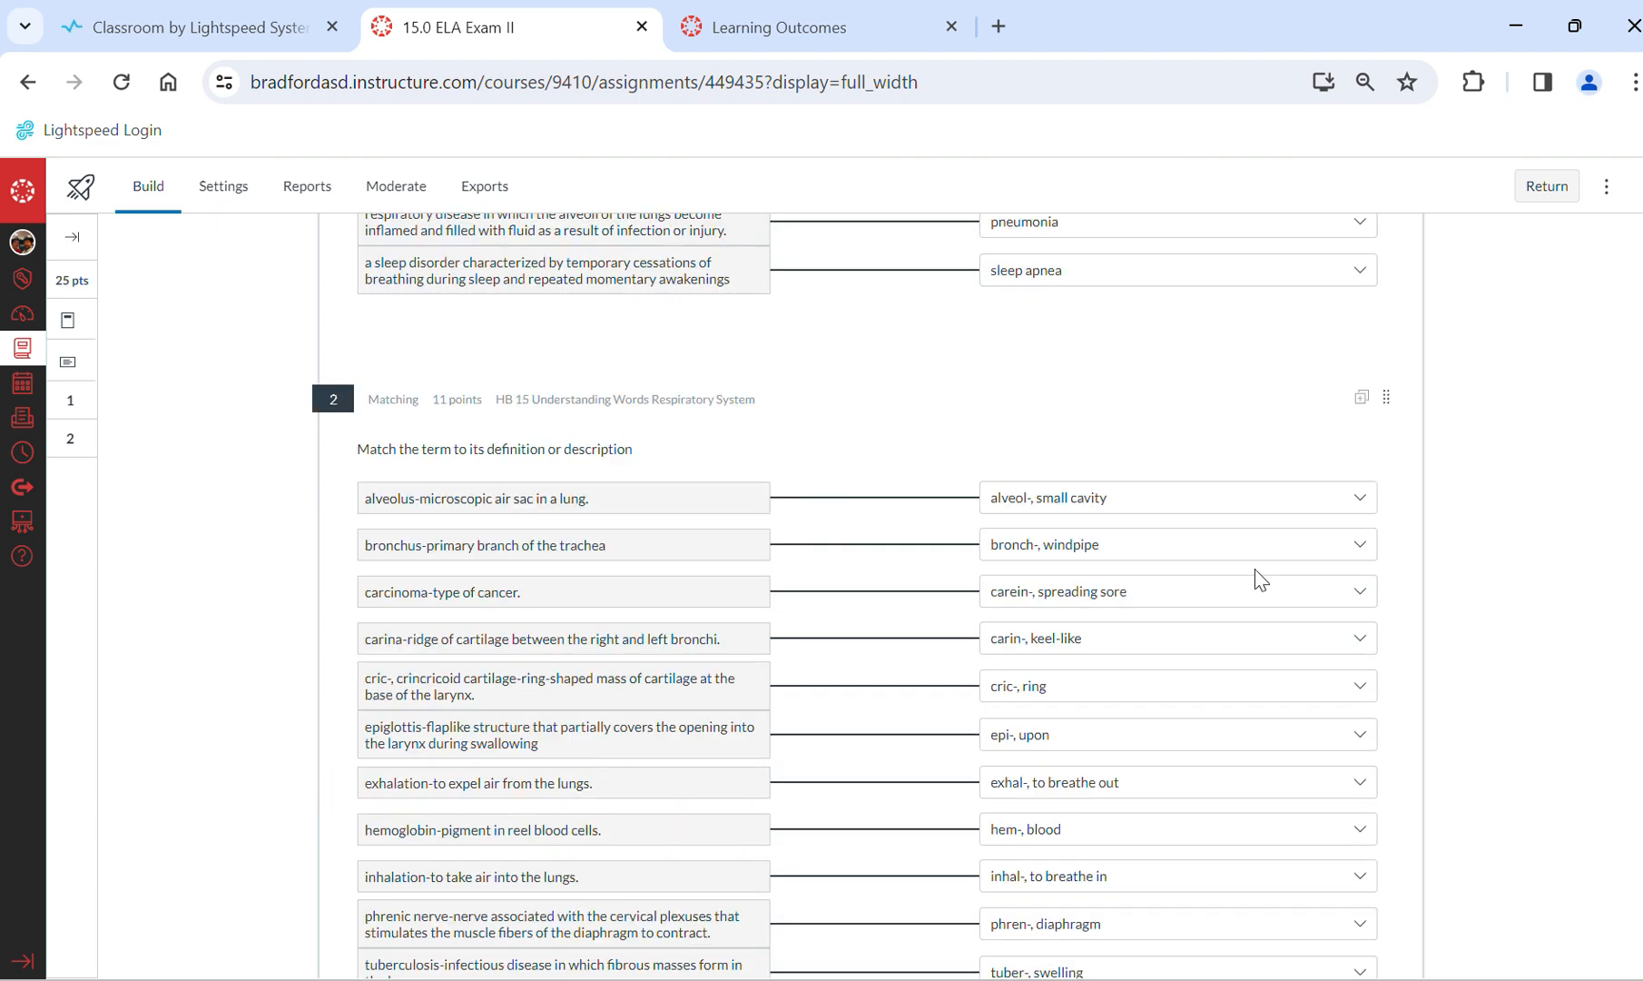
{"action": "scroll", "coordinate": [1261, 580], "scroll_direction": "up", "scroll_amount": 15}
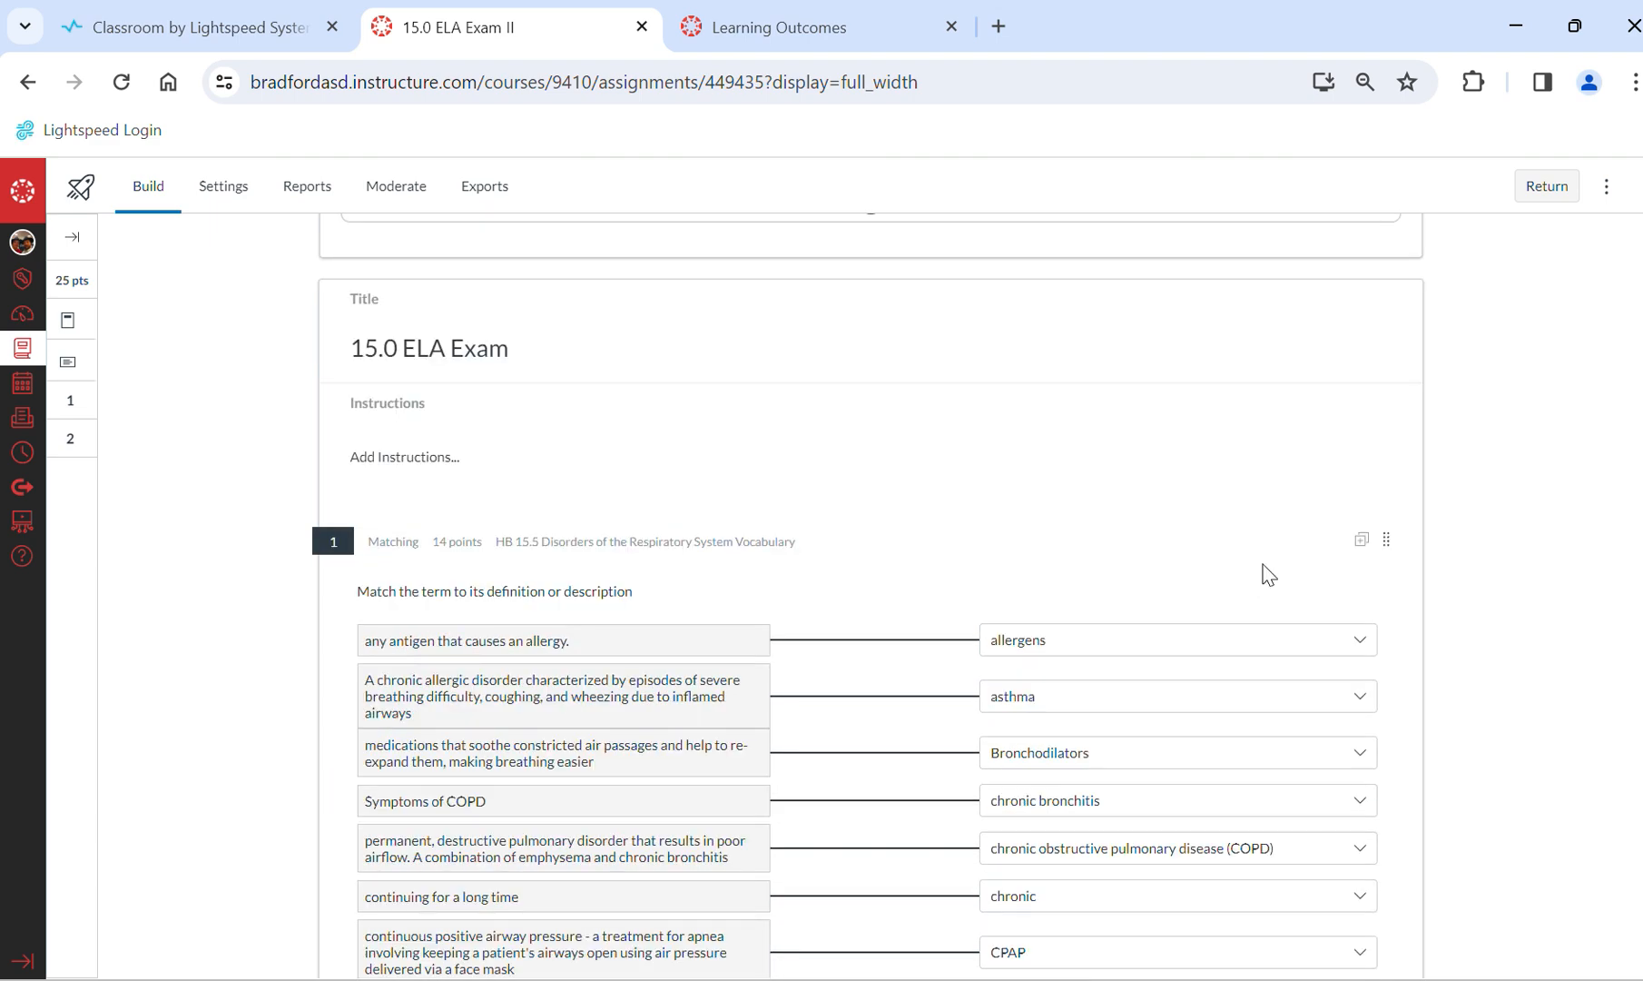
{"action": "scroll", "coordinate": [1099, 631], "scroll_direction": "down", "scroll_amount": 2}
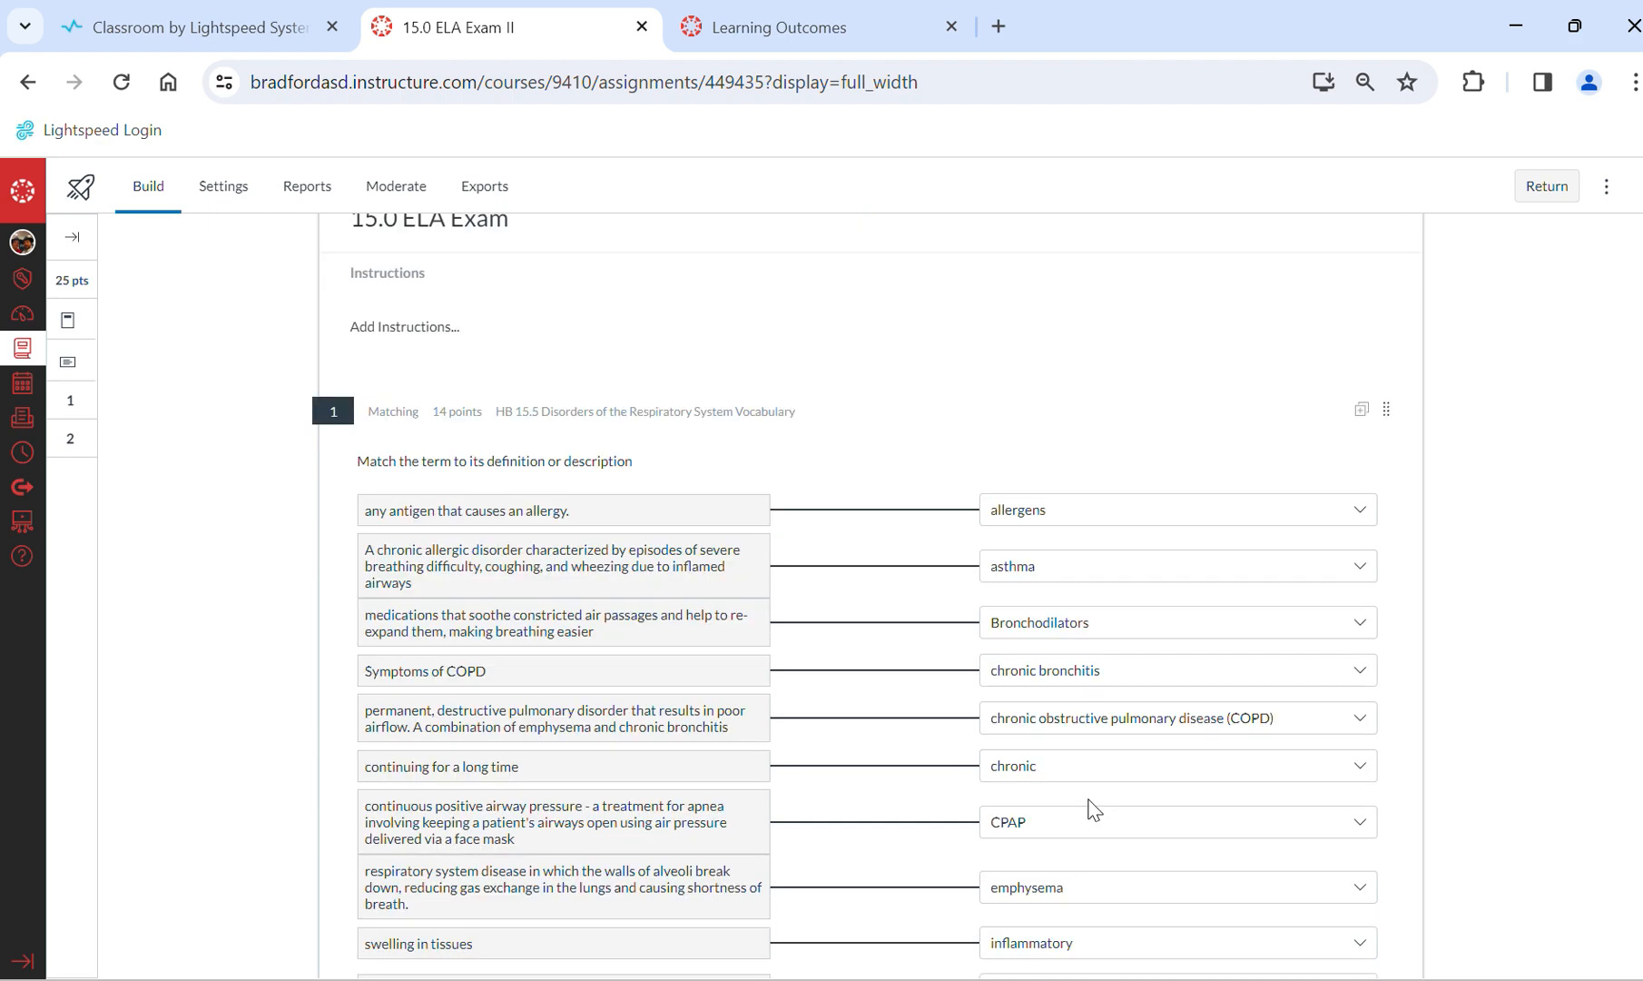
{"action": "scroll", "coordinate": [1094, 808], "scroll_direction": "down", "scroll_amount": 4}
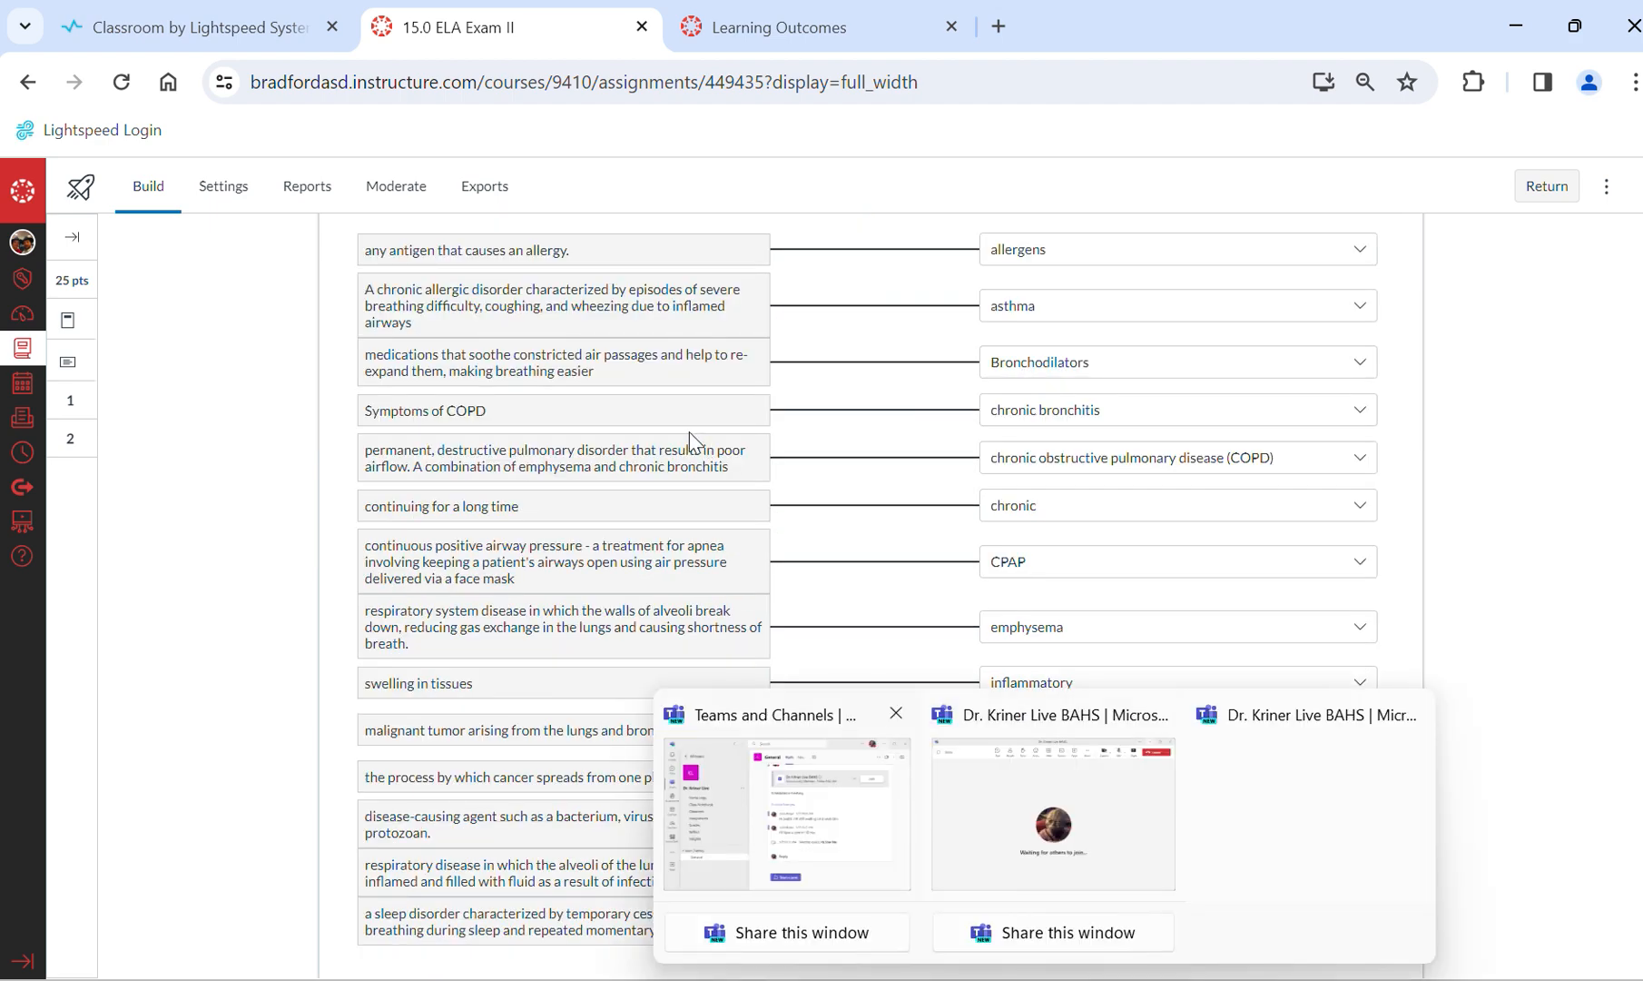
{"action": "scroll", "coordinate": [142, 416], "scroll_direction": "up", "scroll_amount": 2}
{"action": "scroll", "coordinate": [141, 416], "scroll_direction": "up", "scroll_amount": 8}
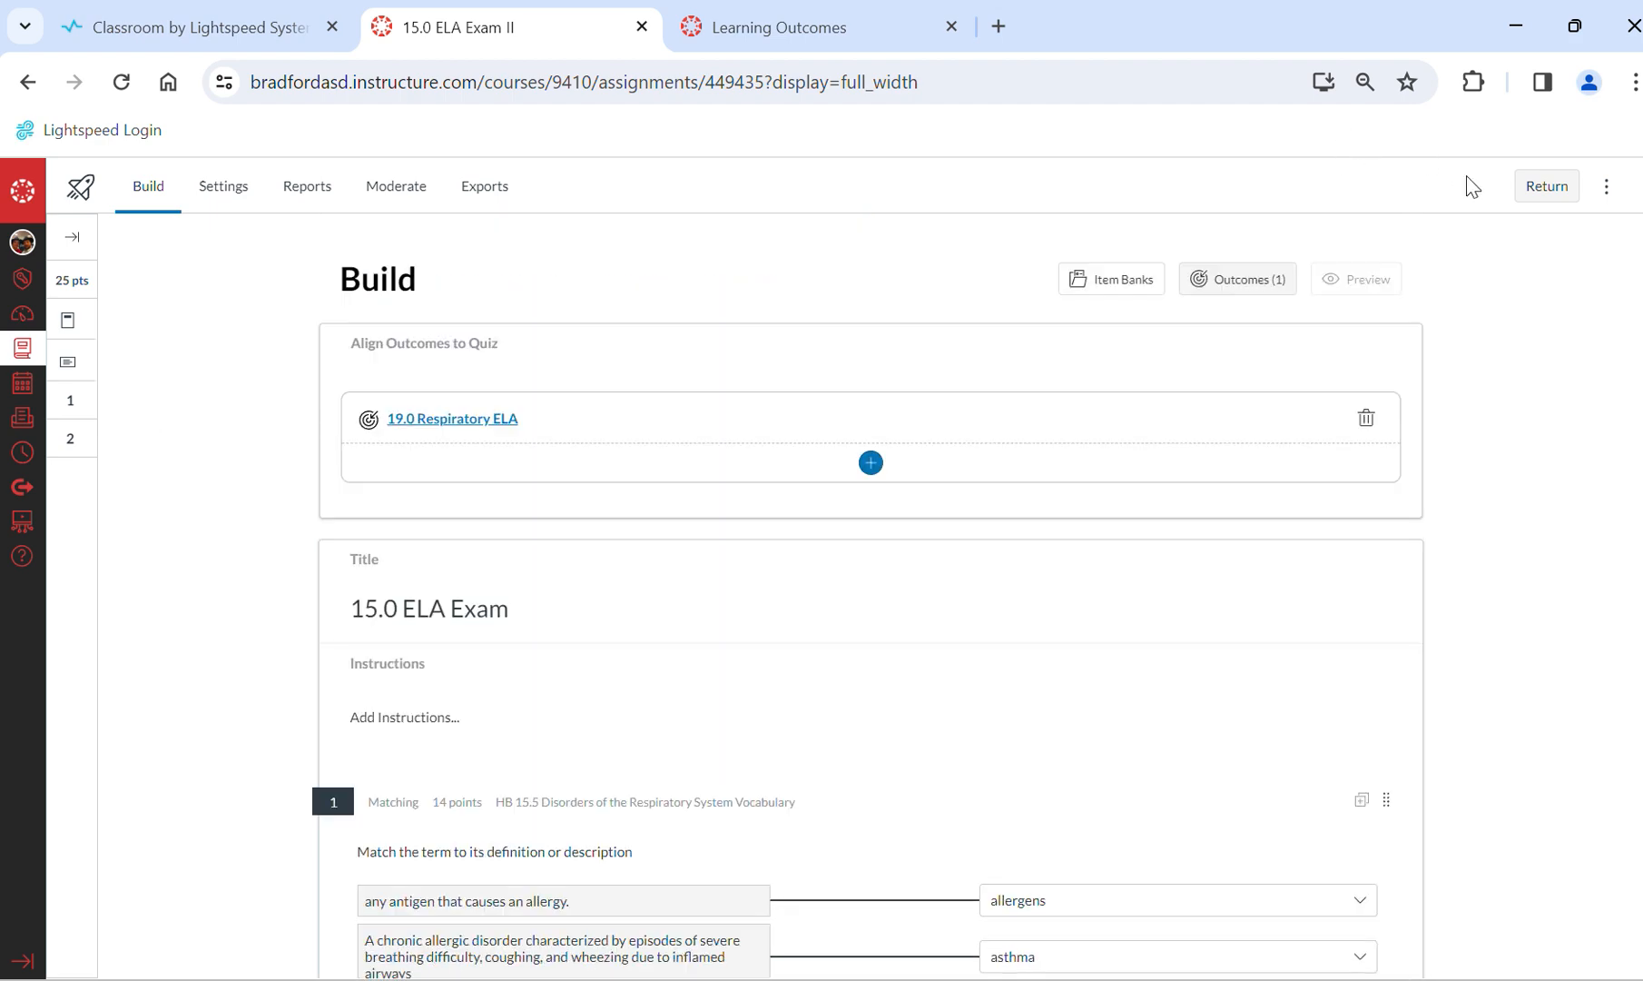
{"action": "left_click", "coordinate": [1549, 188]}
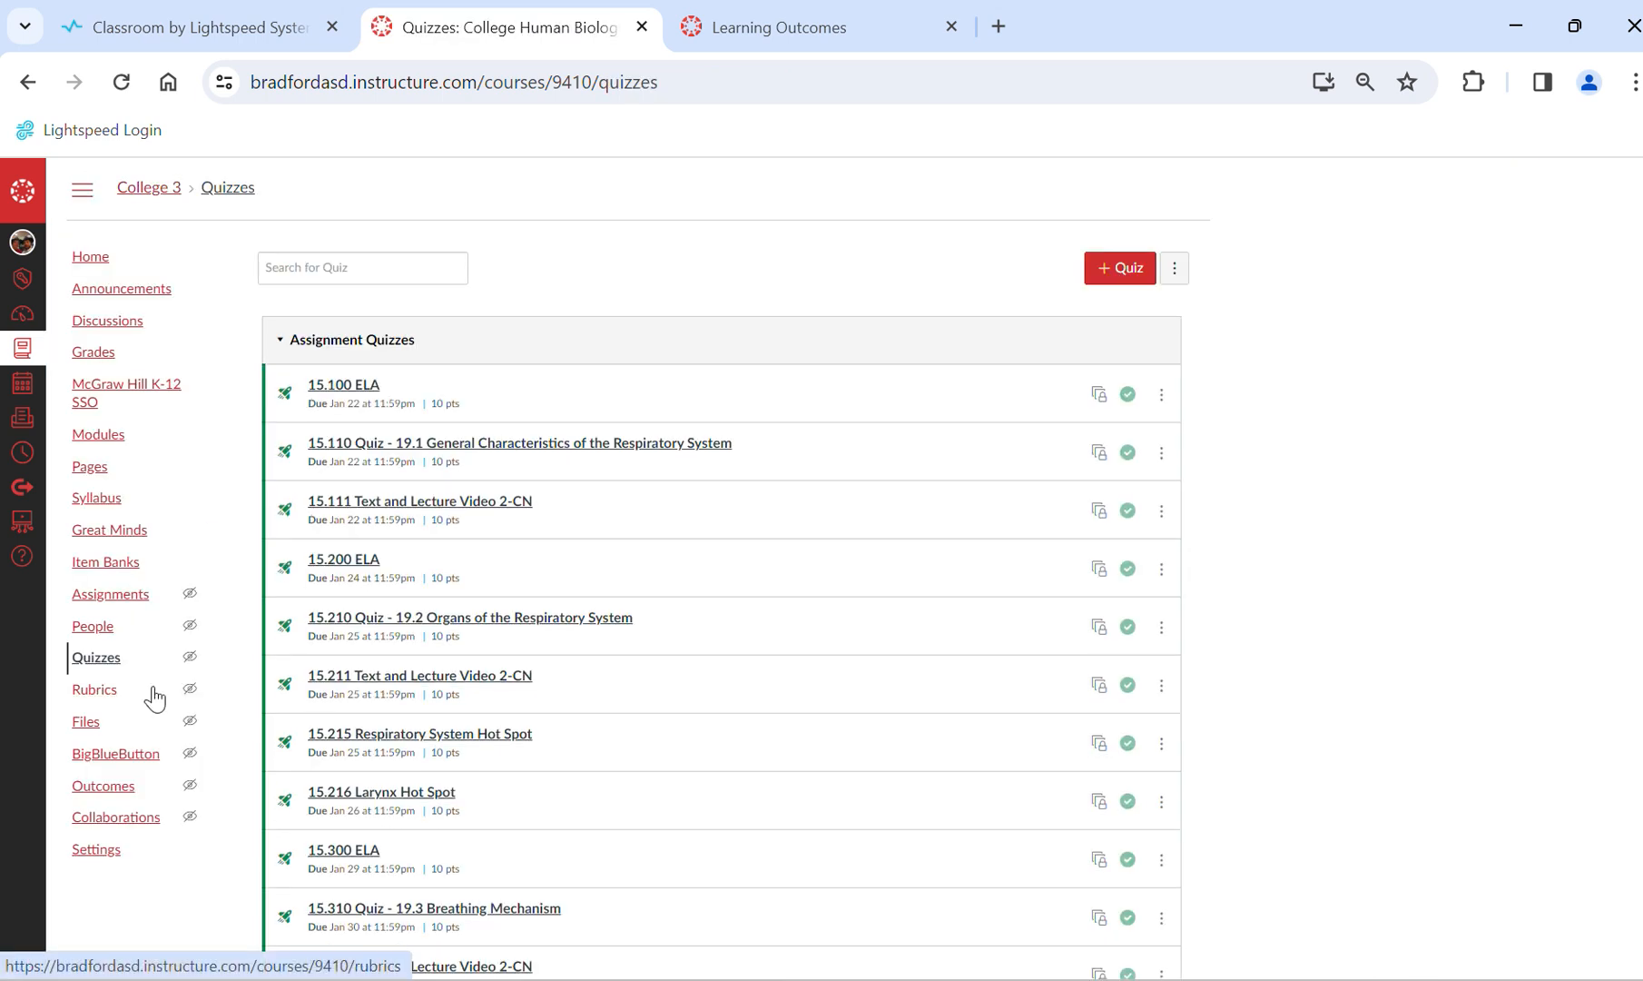
- Open the alignments overview of the College 3 outcomes, expand 19.0 Respiratory ELA and check the alignments of the 19.x outcomes
{"action": "left_click", "coordinate": [94, 786]}
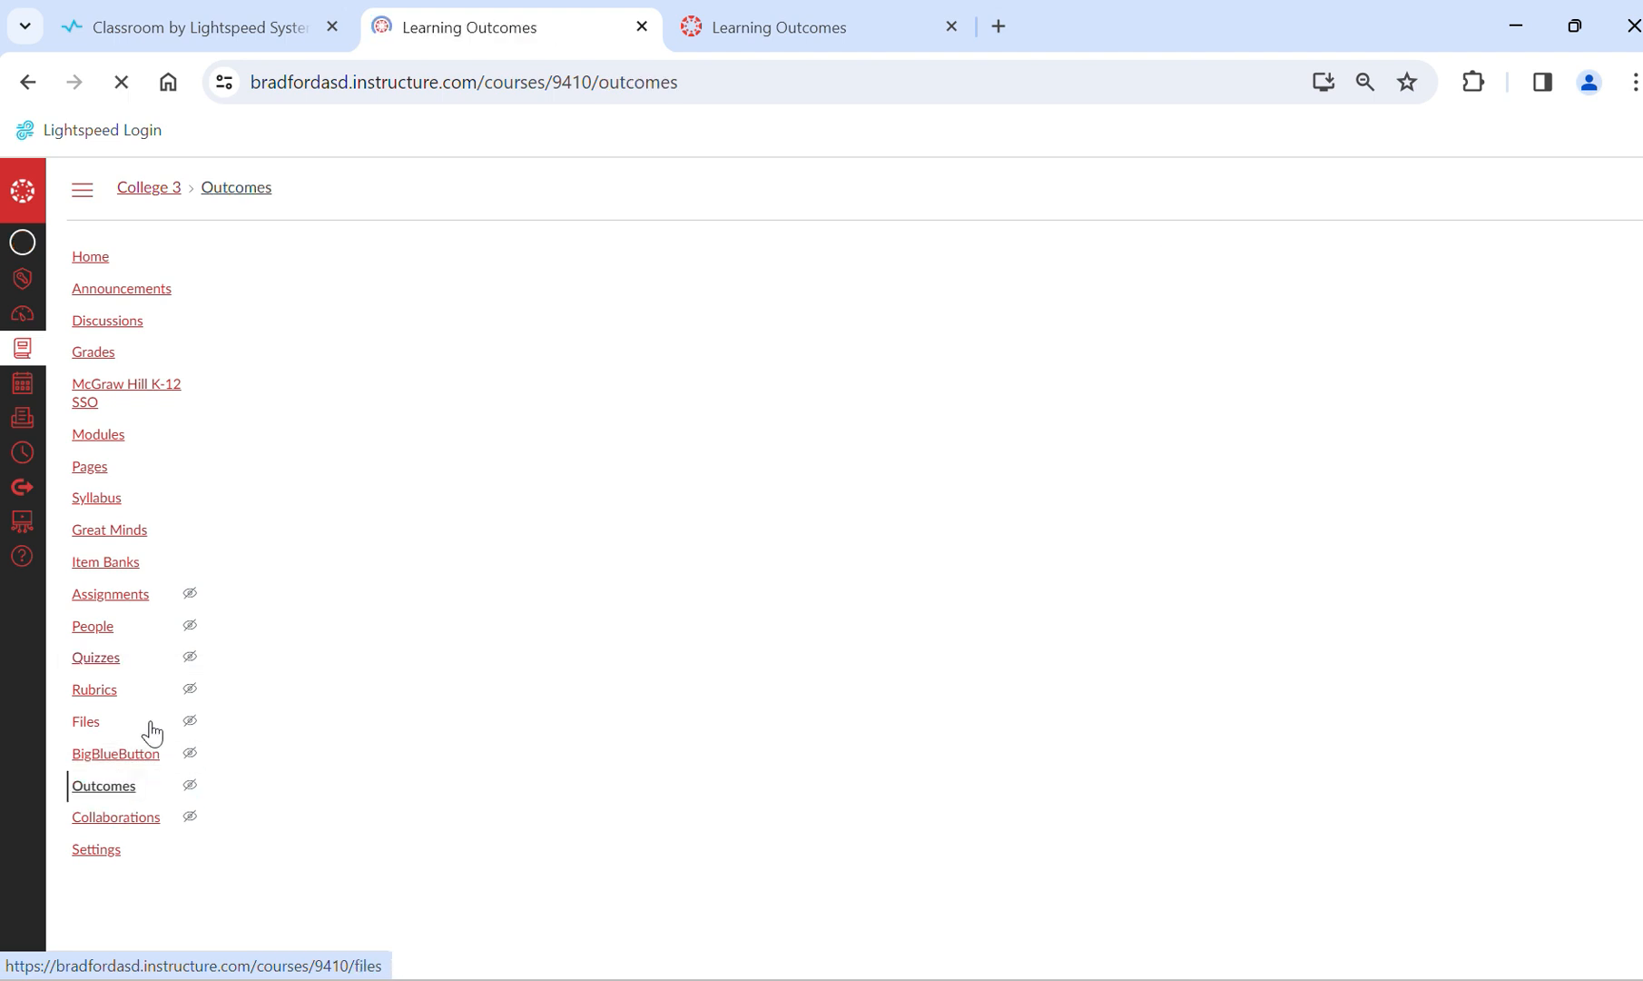
{"action": "left_click", "coordinate": [405, 357]}
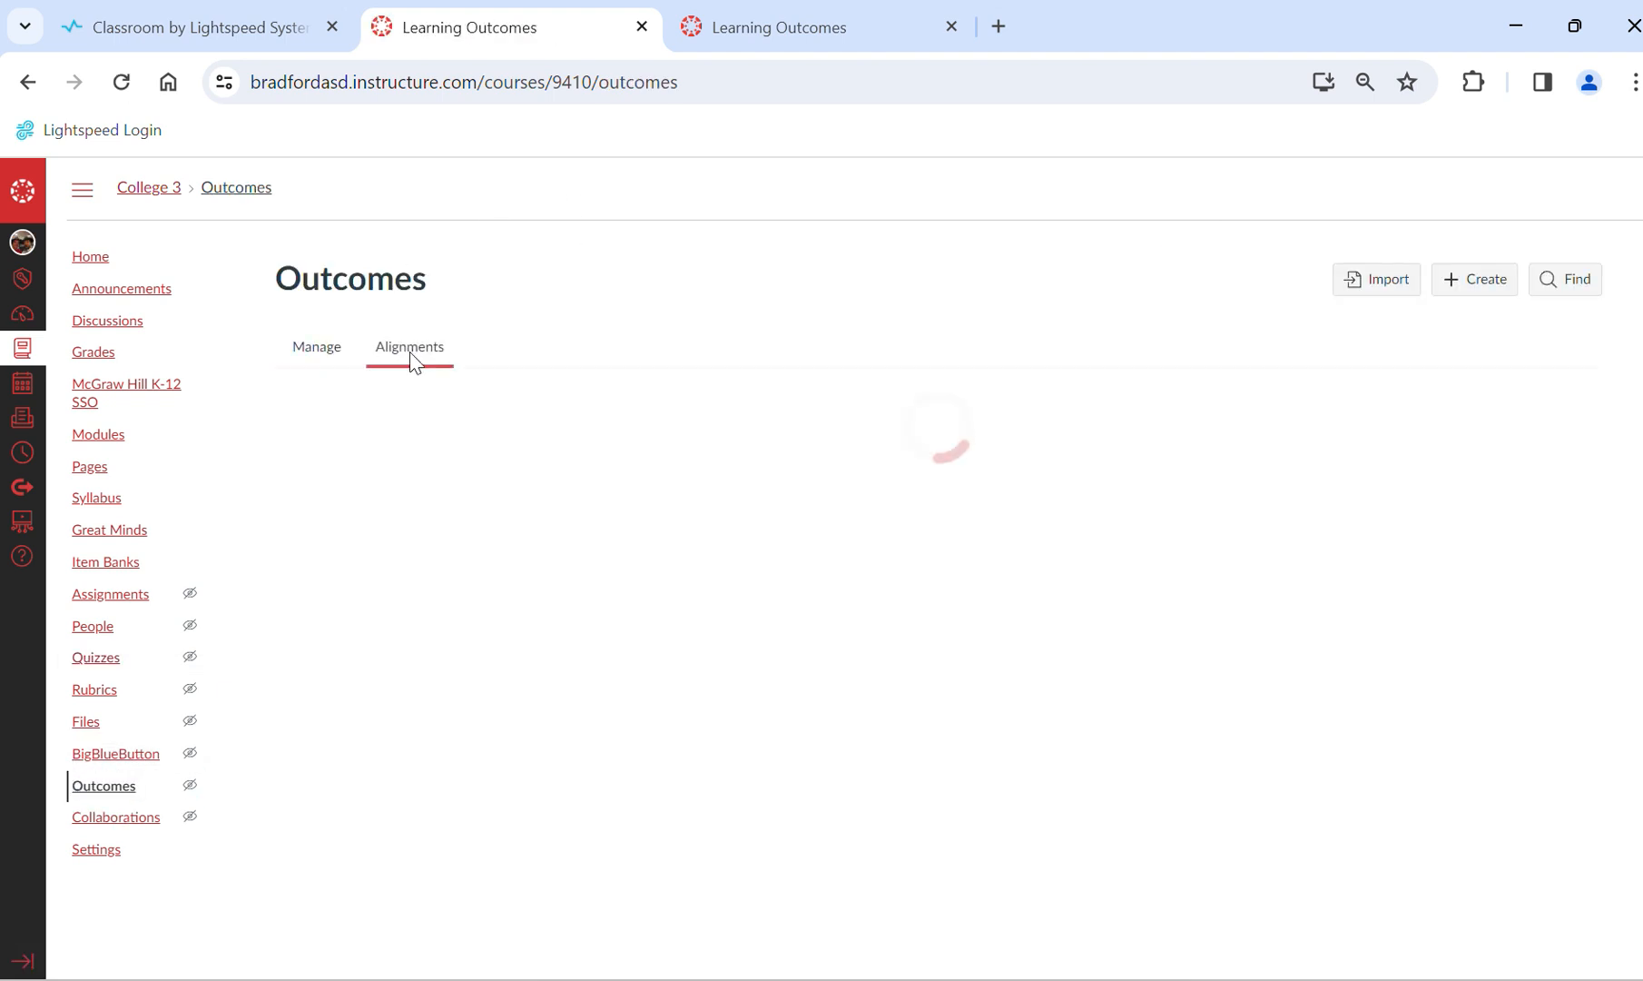
{"action": "scroll", "coordinate": [1304, 699], "scroll_direction": "down", "scroll_amount": 5}
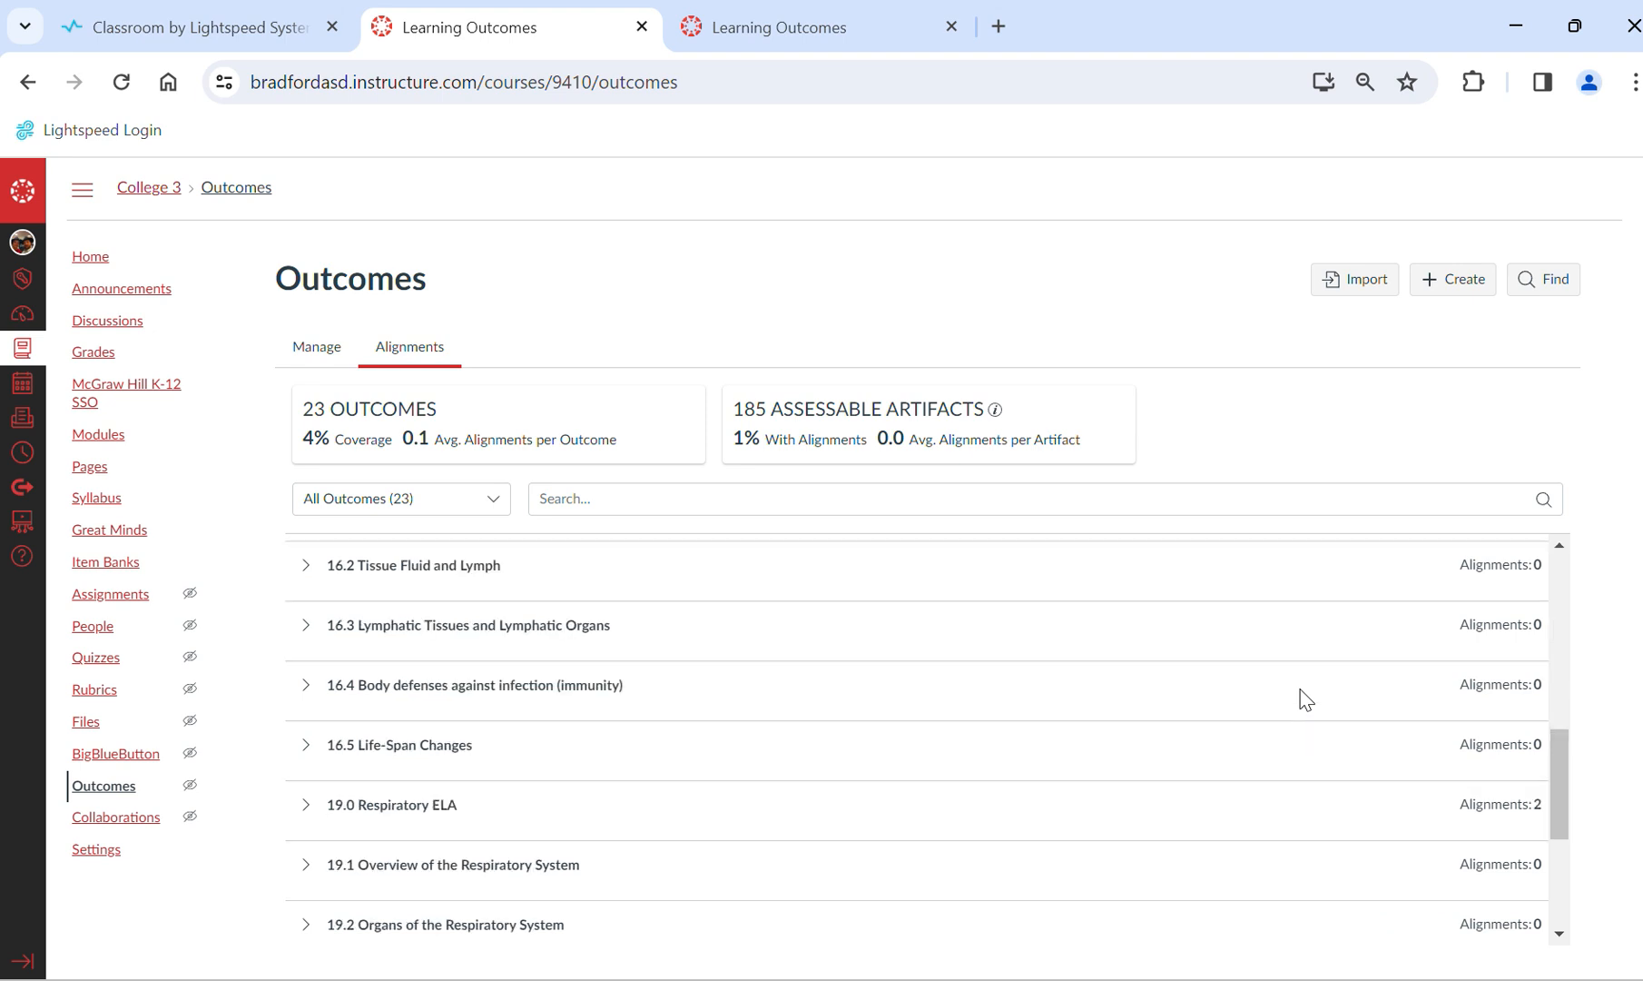
{"action": "scroll", "coordinate": [982, 772], "scroll_direction": "down", "scroll_amount": 2}
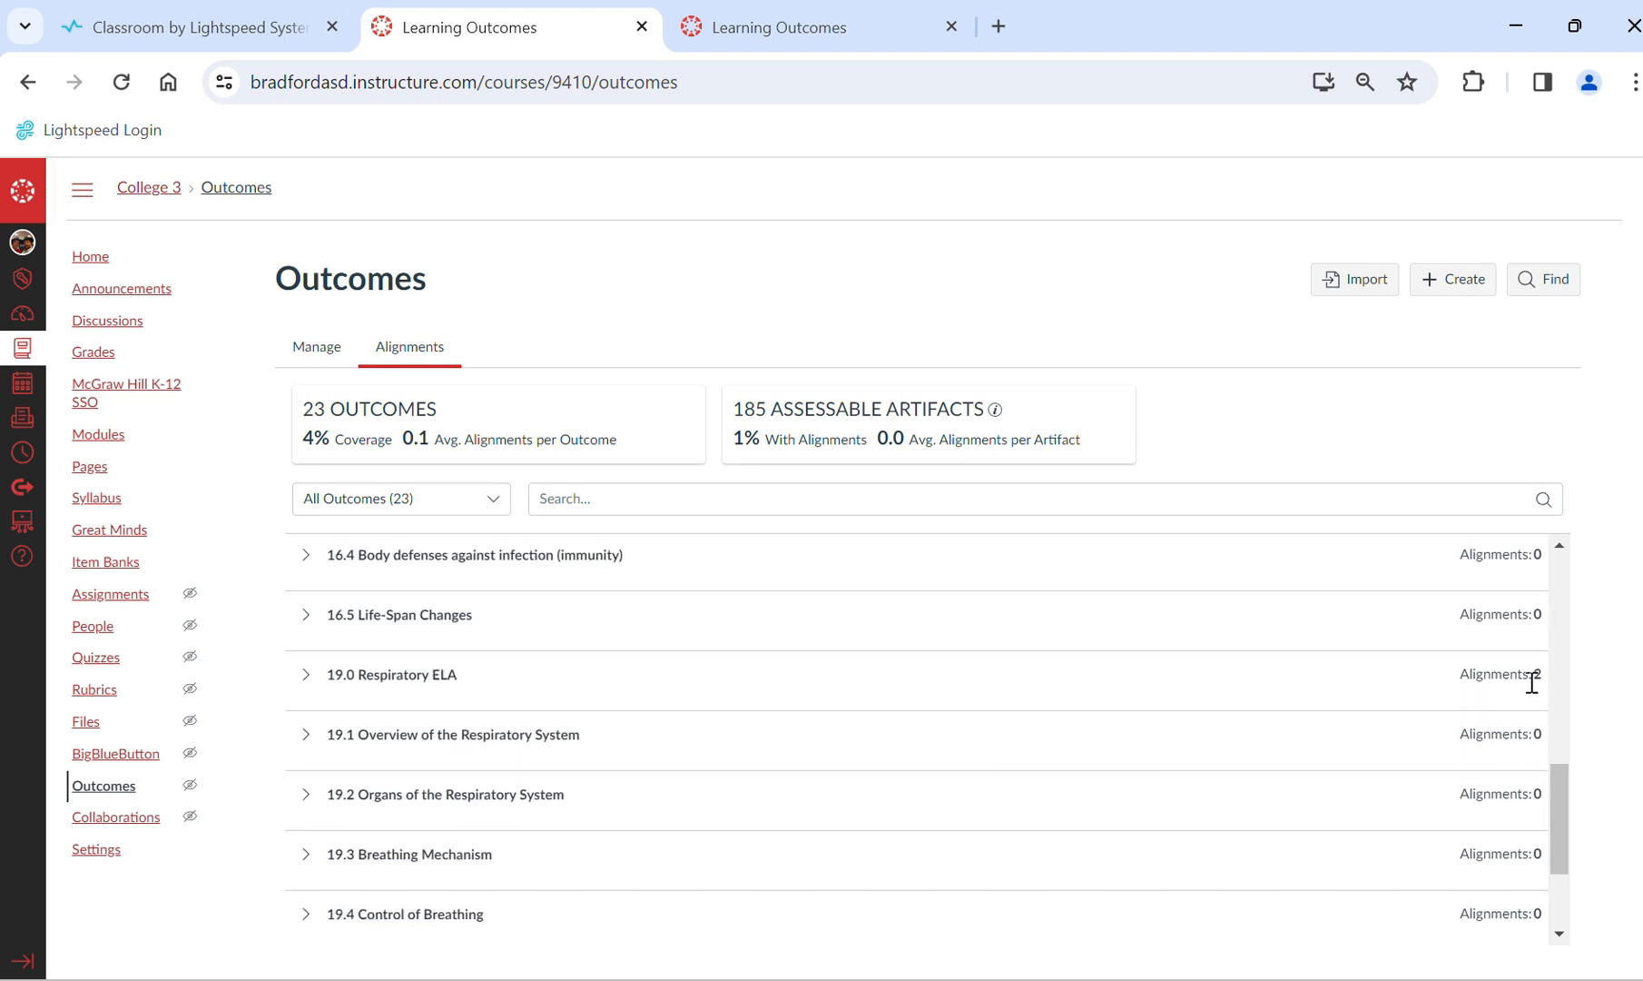
{"action": "left_click", "coordinate": [304, 678]}
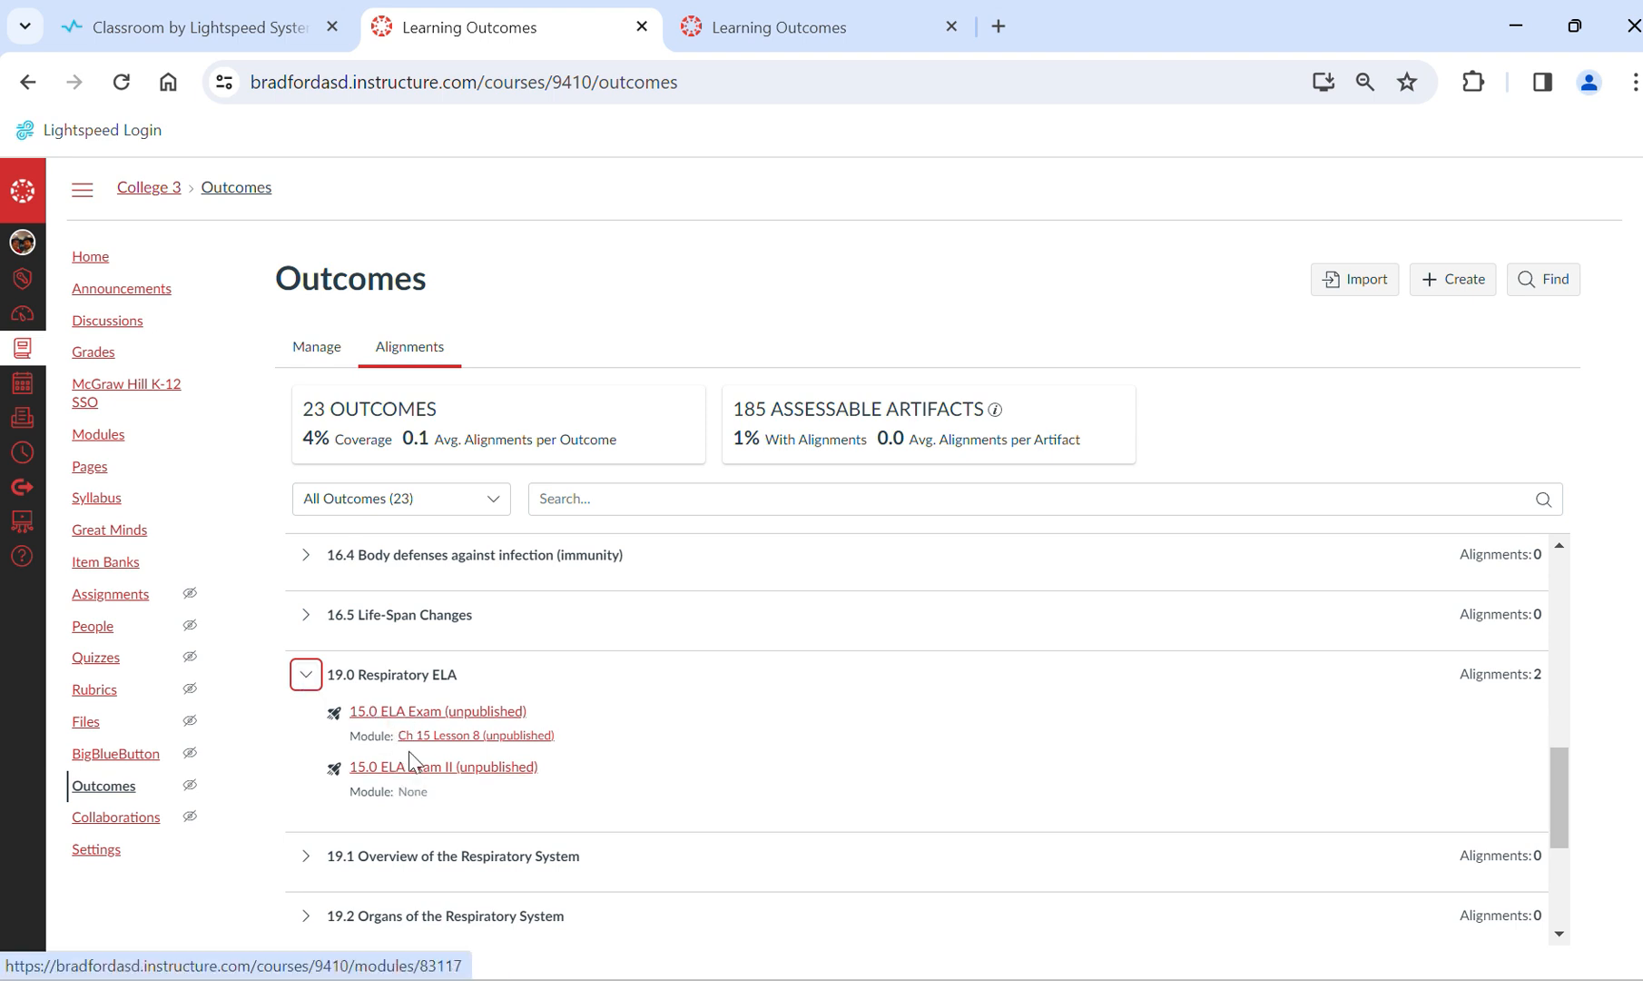
{"action": "scroll", "coordinate": [449, 642], "scroll_direction": "down", "scroll_amount": 3}
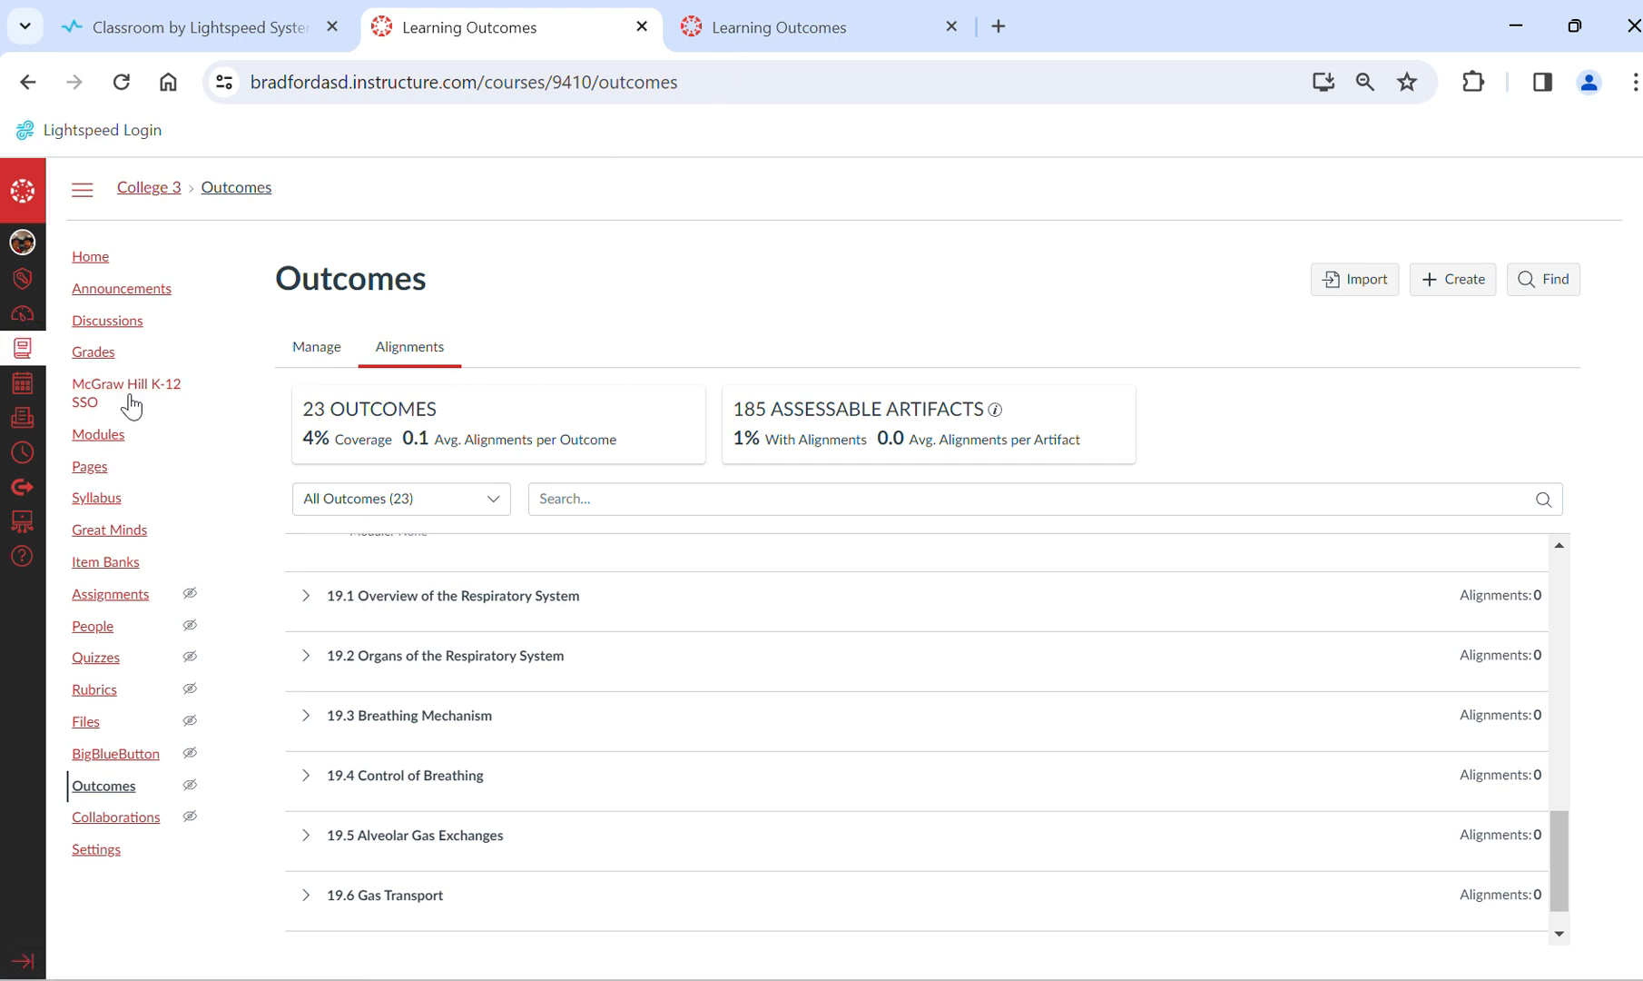
- Return to the dashboard and open the Unit 3 Transport blueprint course (CHB 3)
{"action": "left_click", "coordinate": [20, 315]}
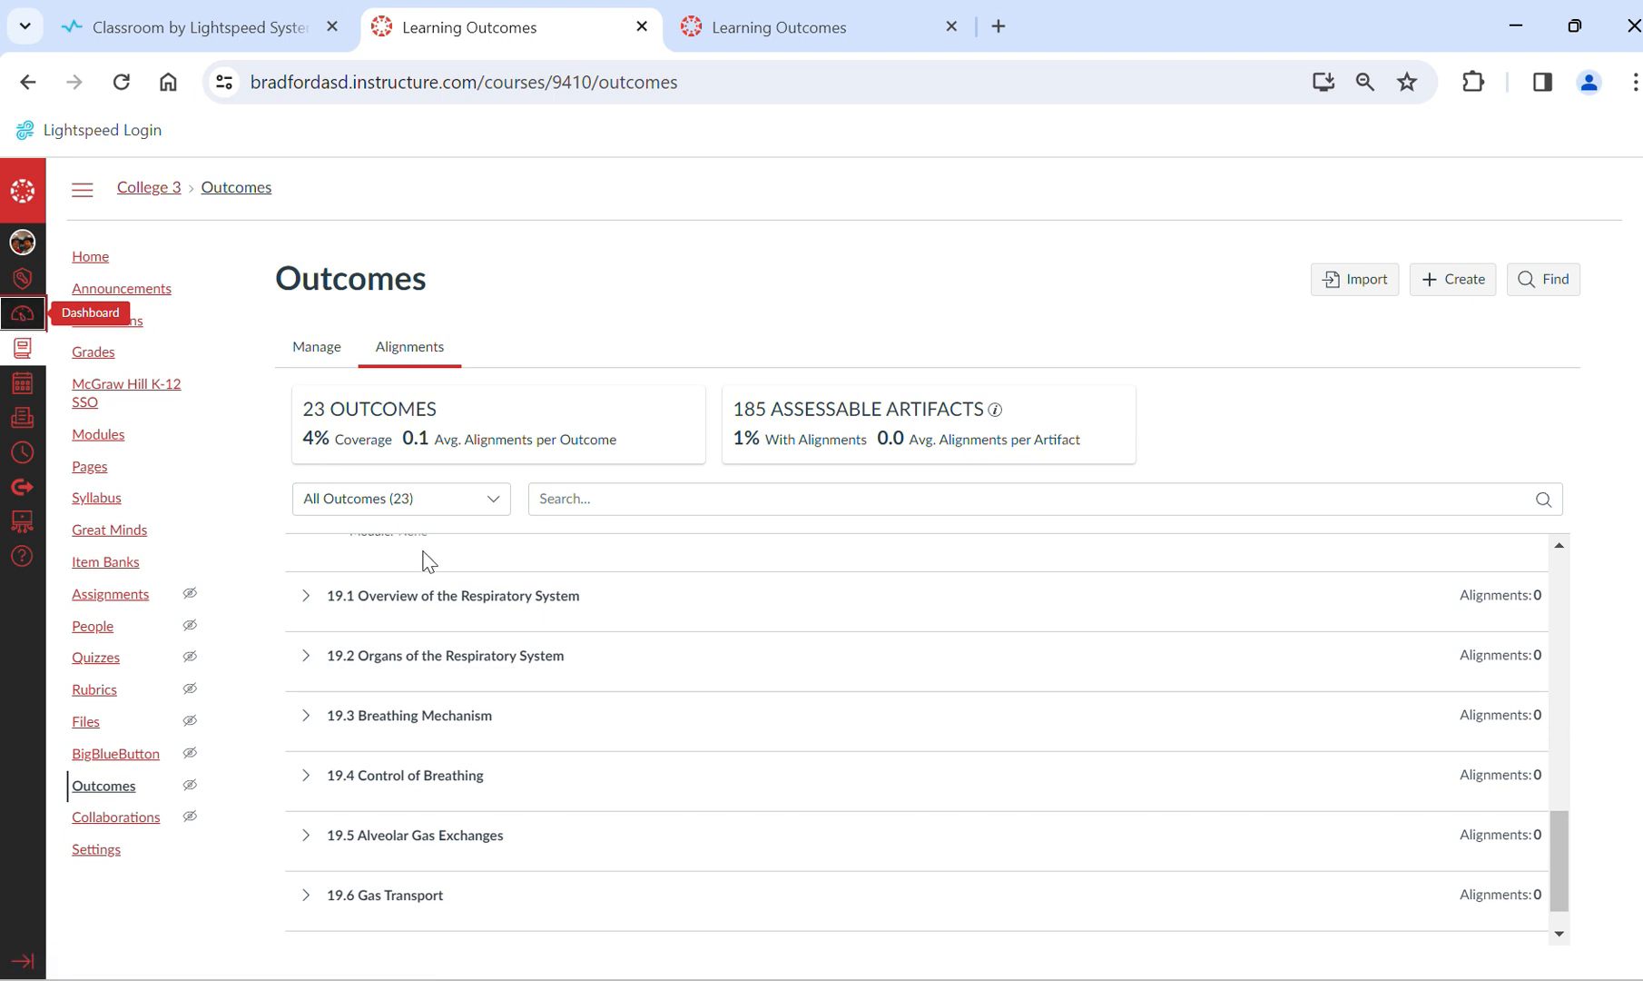
{"action": "left_click", "coordinate": [22, 313]}
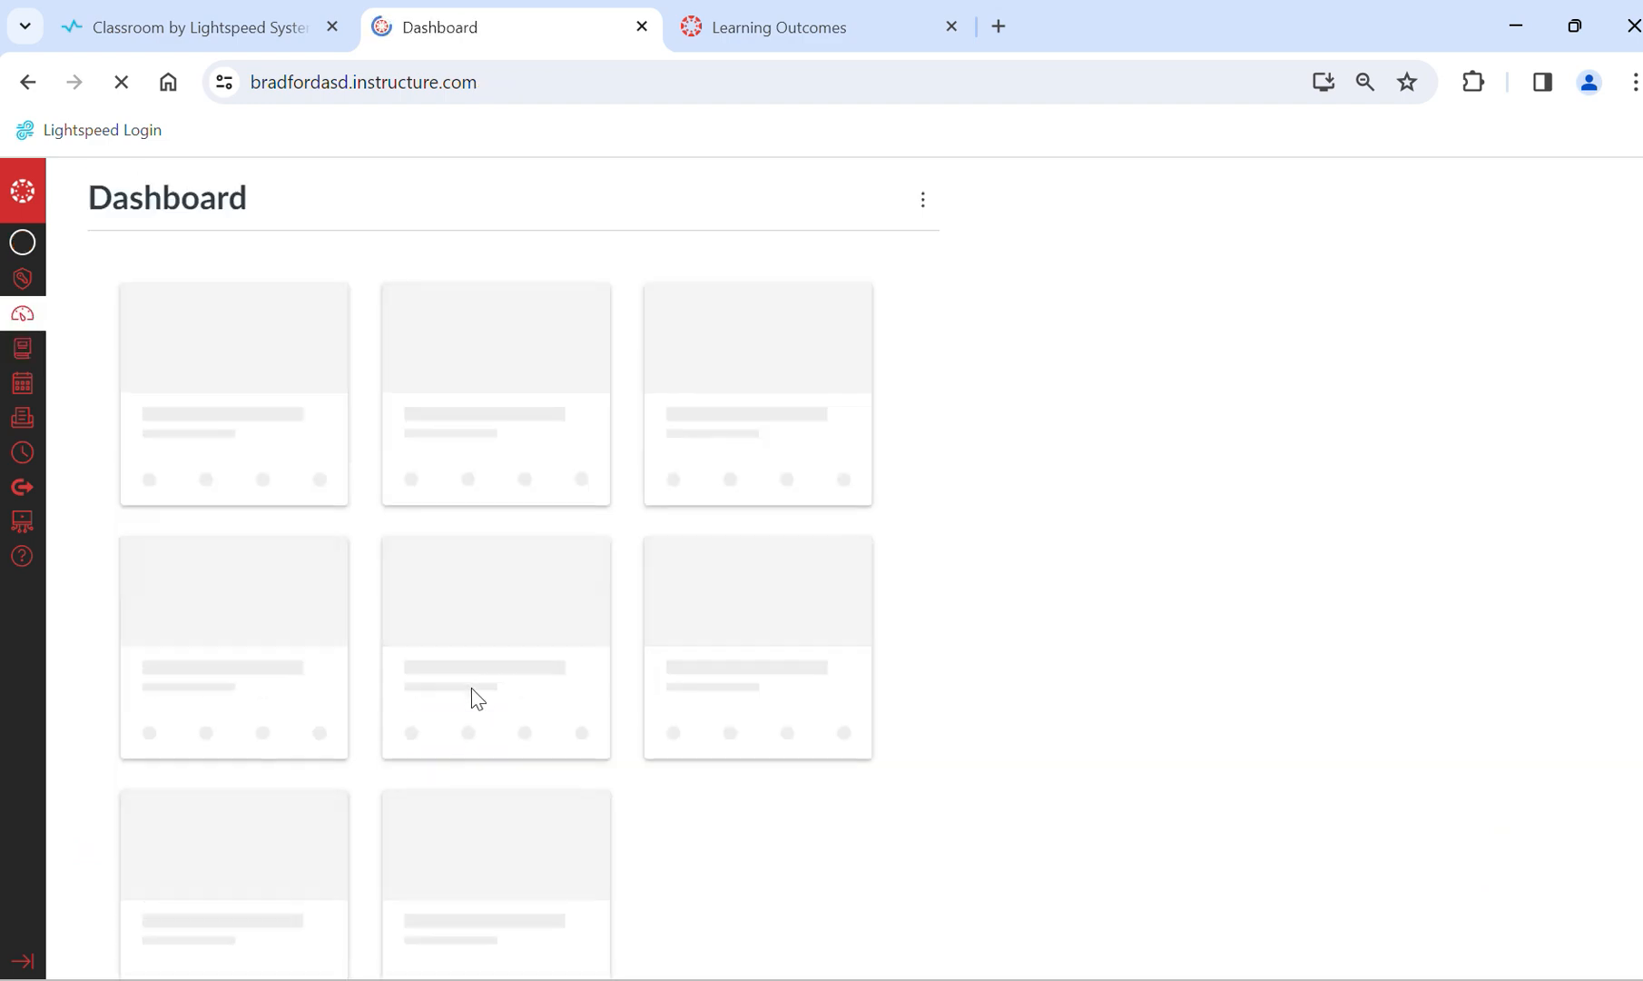
{"action": "scroll", "coordinate": [429, 691], "scroll_direction": "down", "scroll_amount": 8}
{"action": "scroll", "coordinate": [427, 697], "scroll_direction": "down", "scroll_amount": 2}
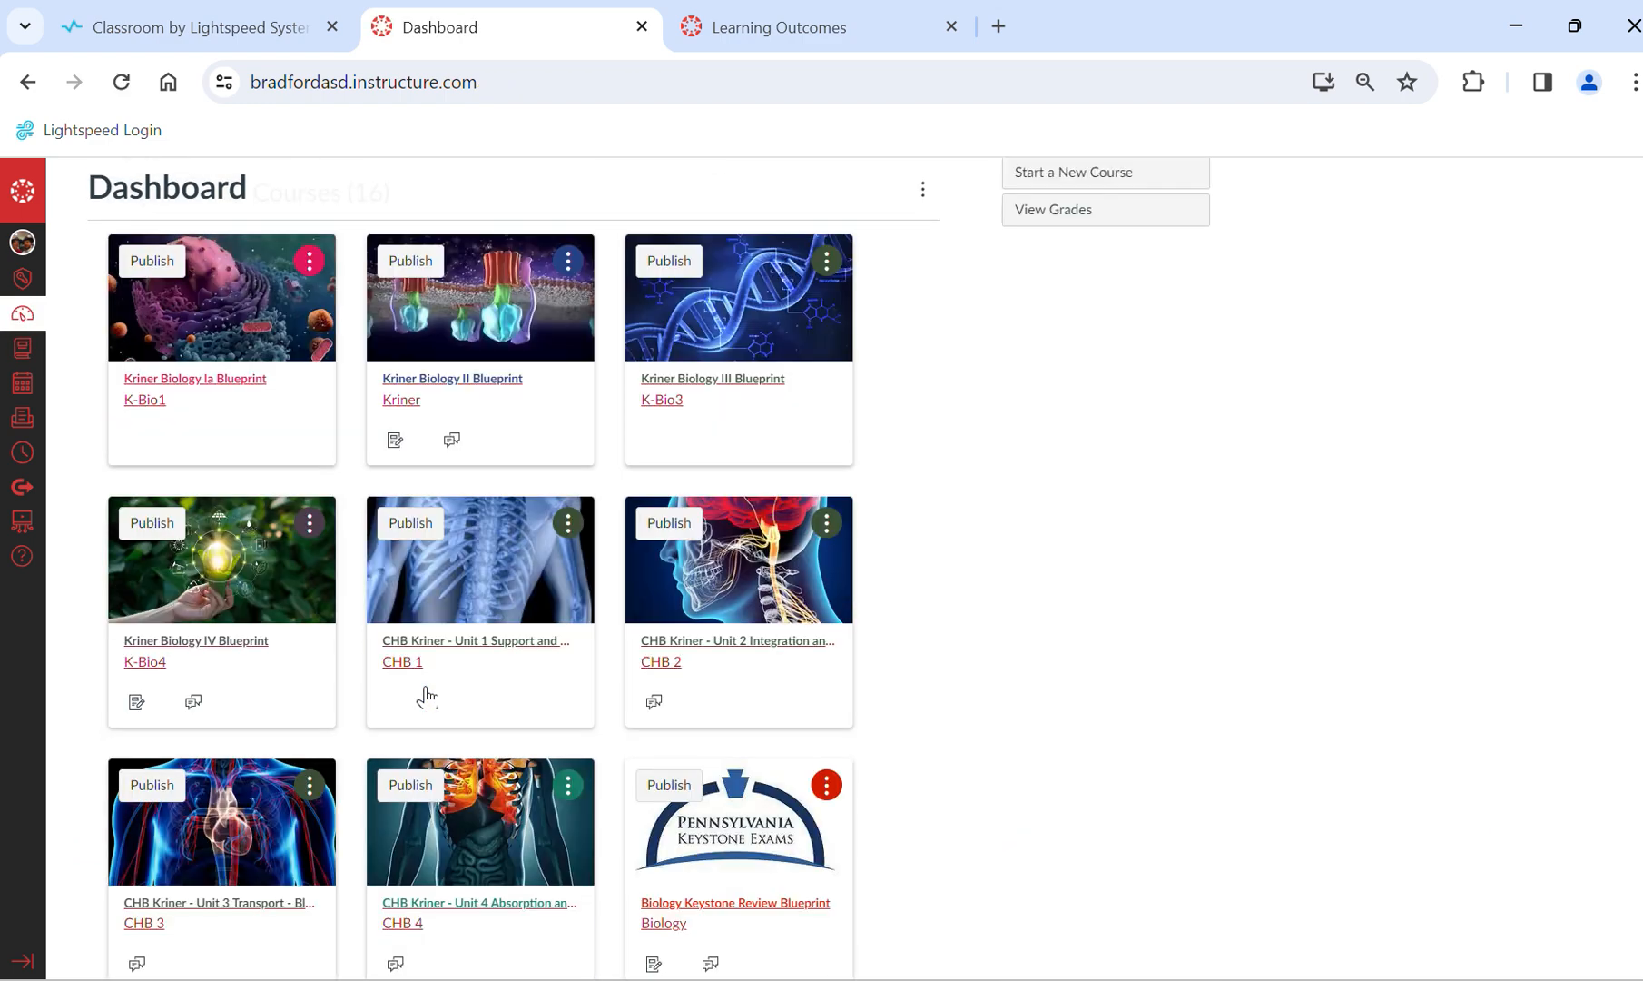
{"action": "left_click", "coordinate": [243, 861]}
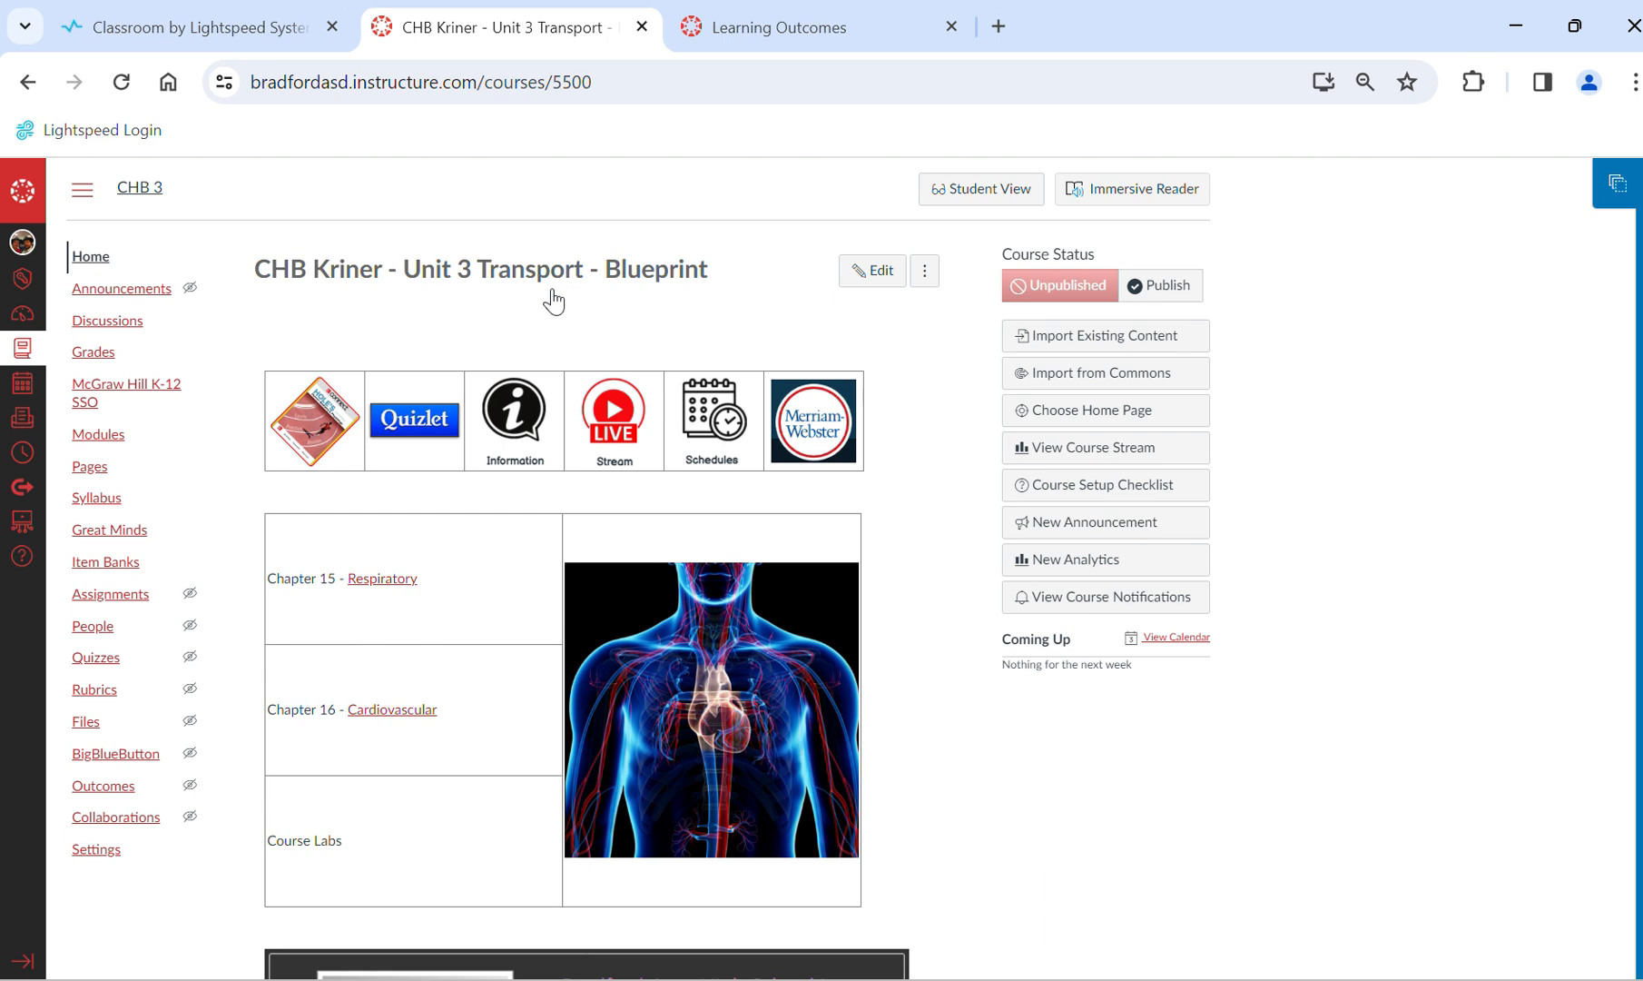
- In the CHB 3 outcome alignments, examine the aligned quizzes and questions of 19.1 Overview and 19.2 Organs of the Respiratory System
{"action": "left_click", "coordinate": [111, 786]}
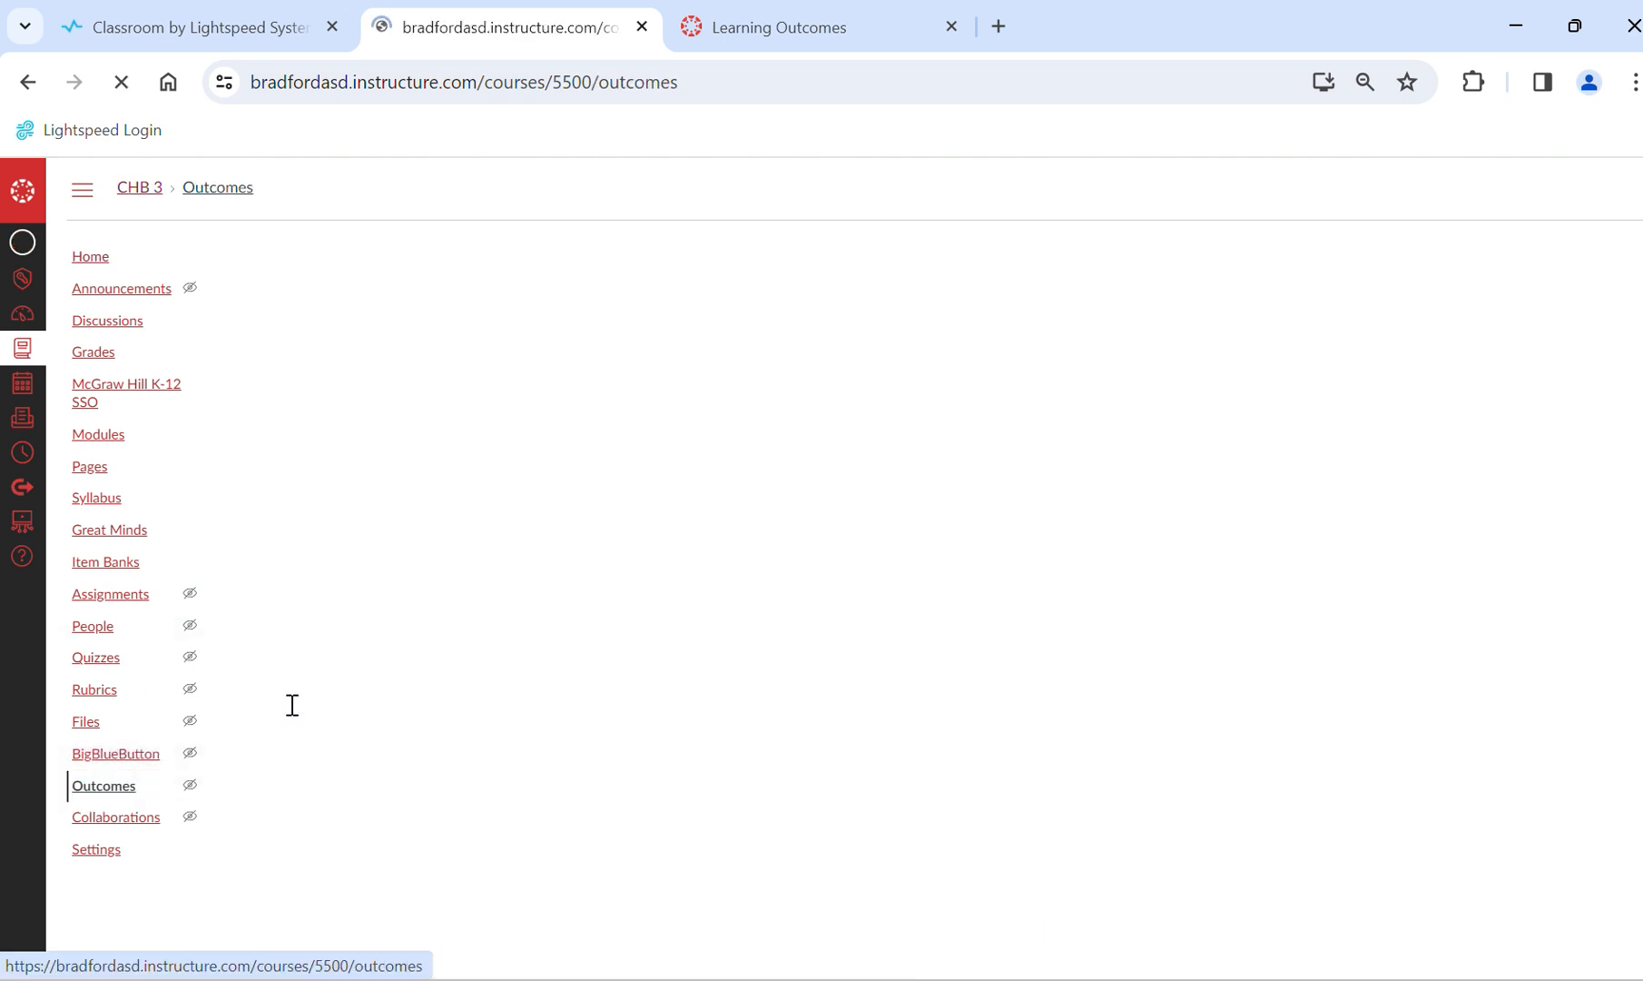
{"action": "left_click", "coordinate": [413, 349]}
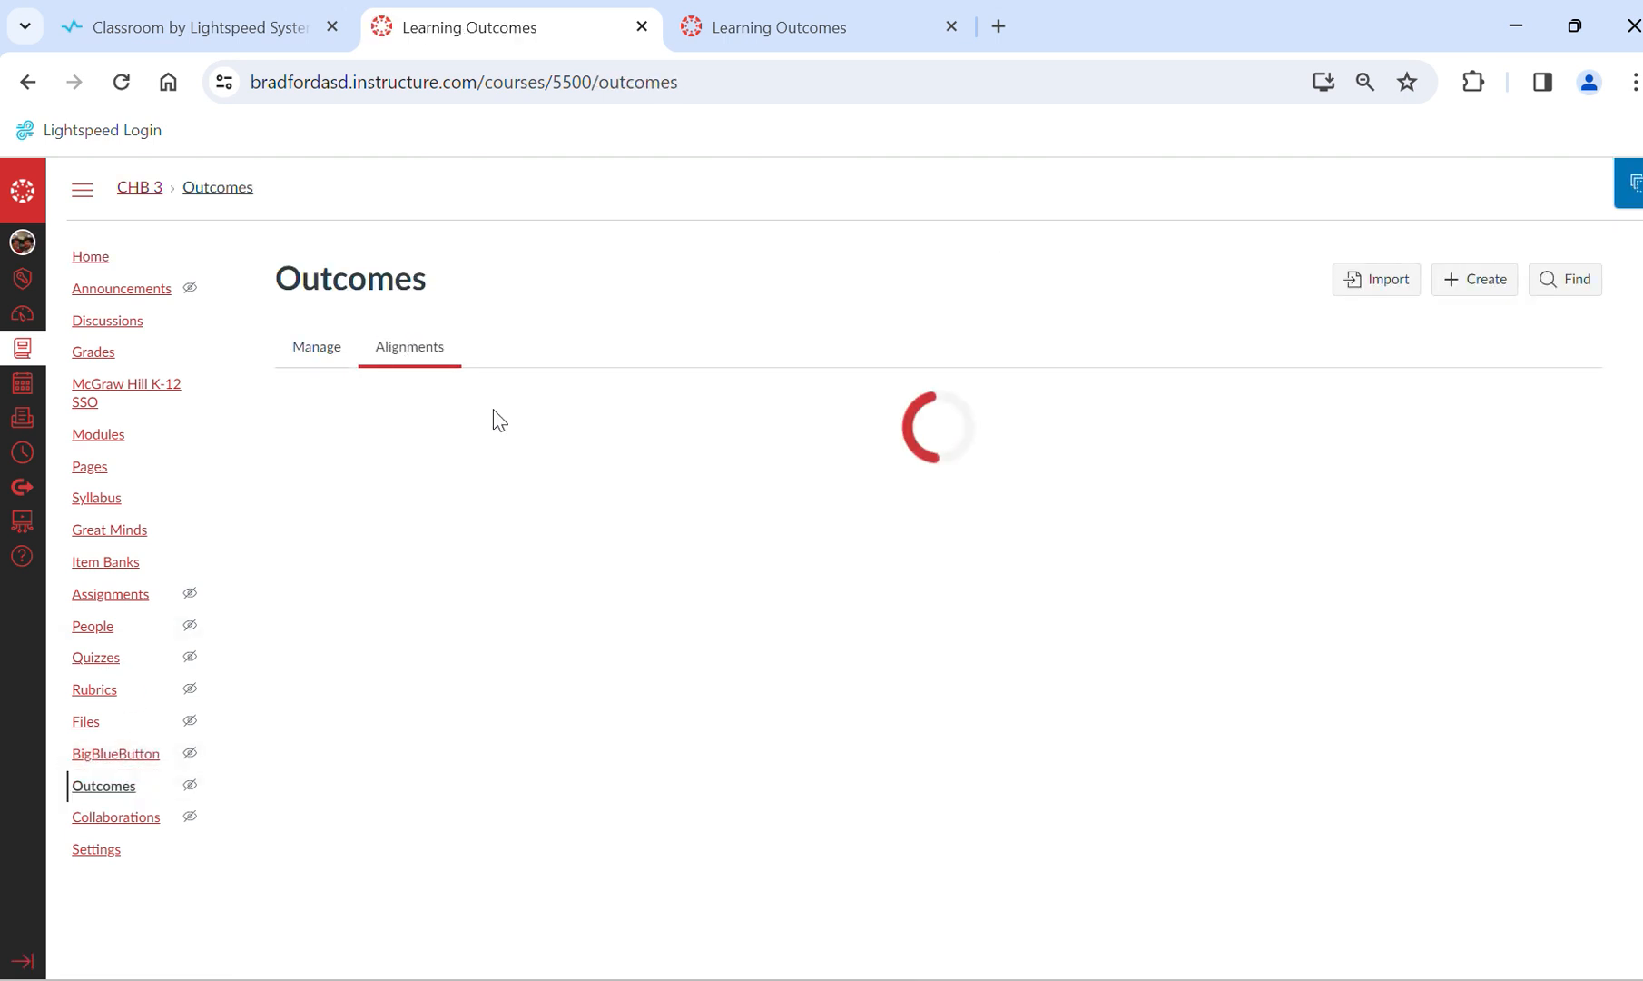
{"action": "scroll", "coordinate": [826, 779], "scroll_direction": "down", "scroll_amount": 5}
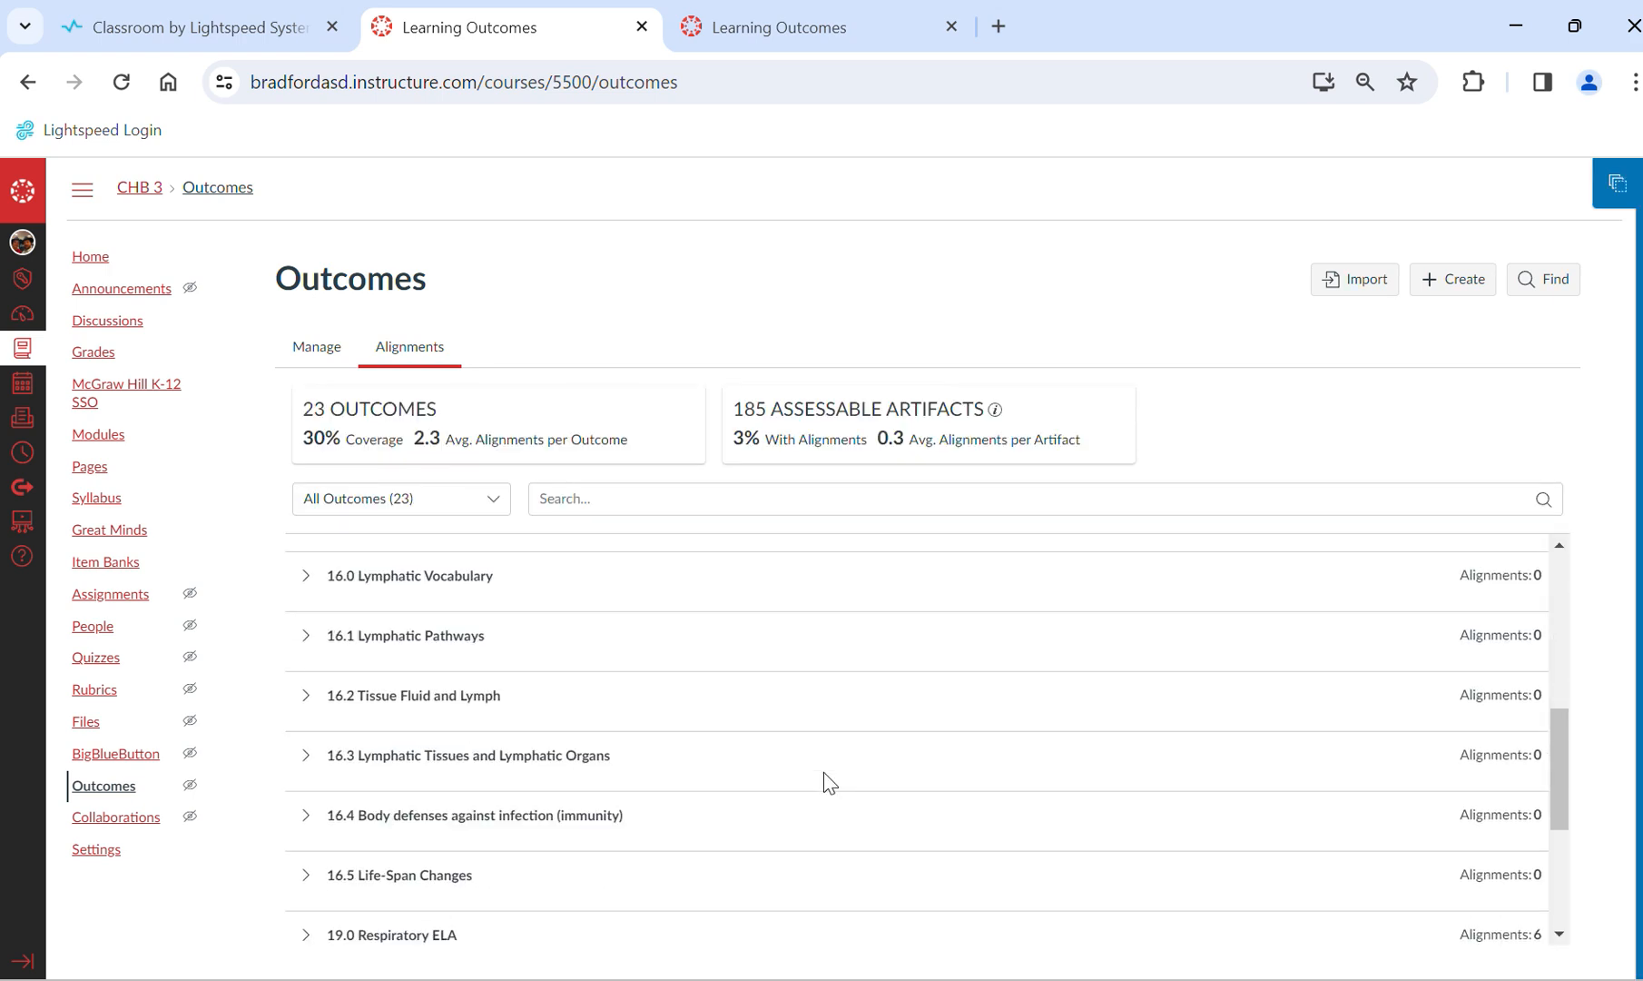
{"action": "scroll", "coordinate": [828, 776], "scroll_direction": "down", "scroll_amount": 3}
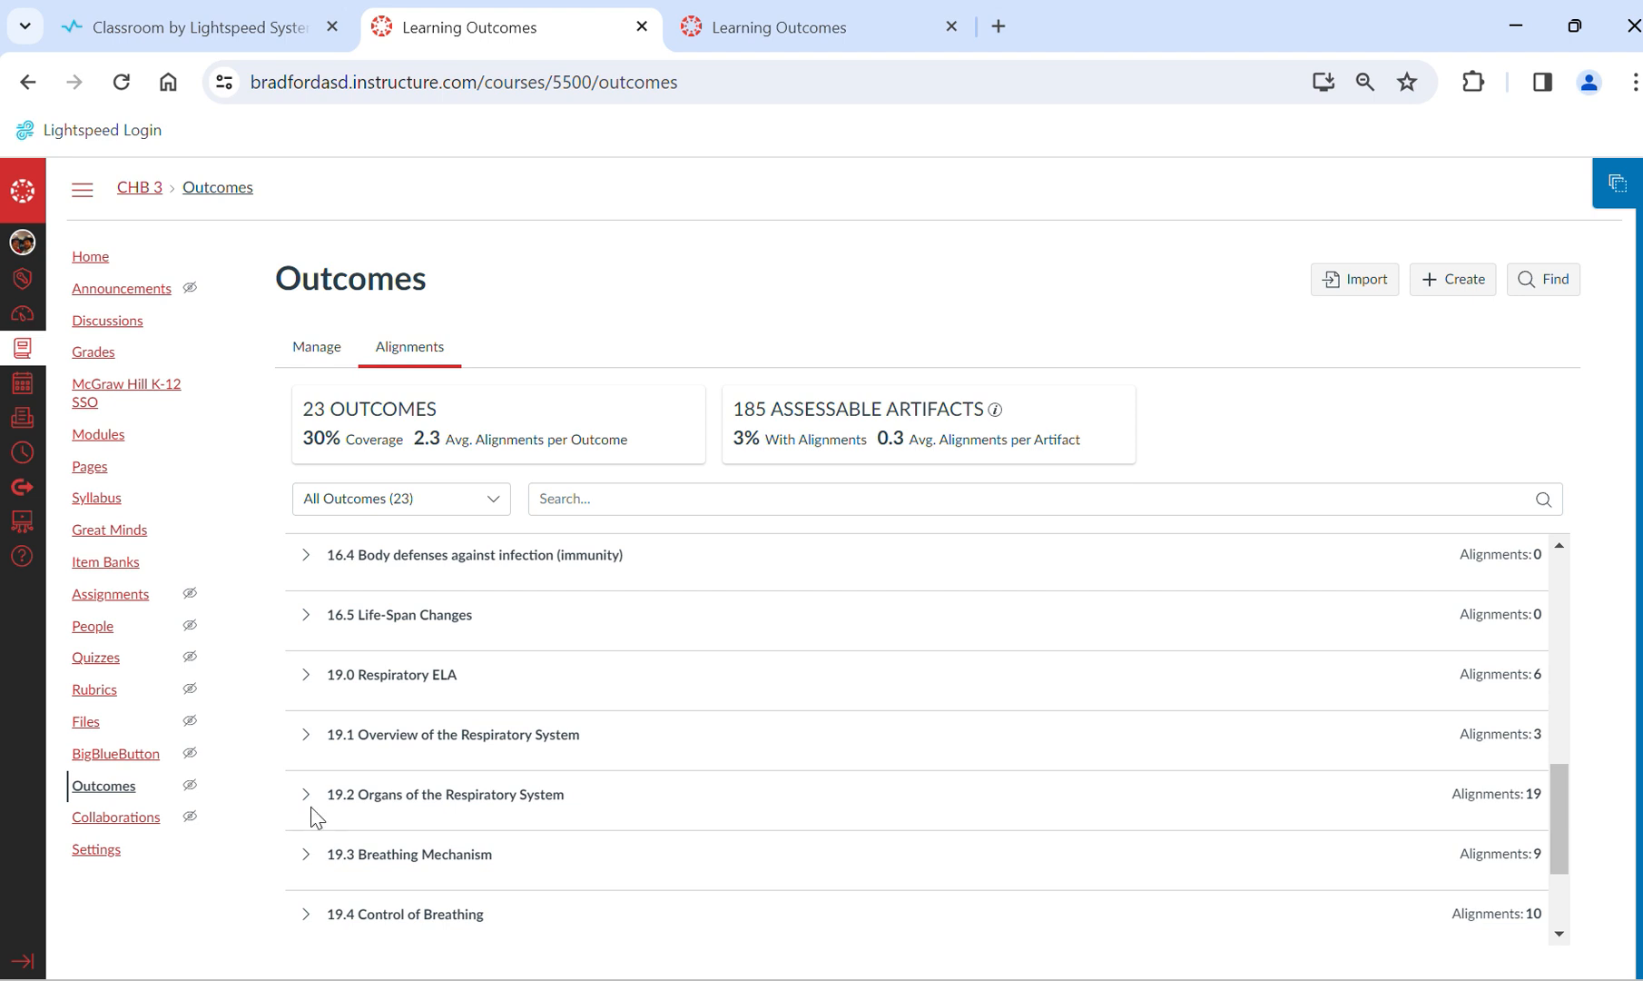
{"action": "left_click", "coordinate": [306, 734]}
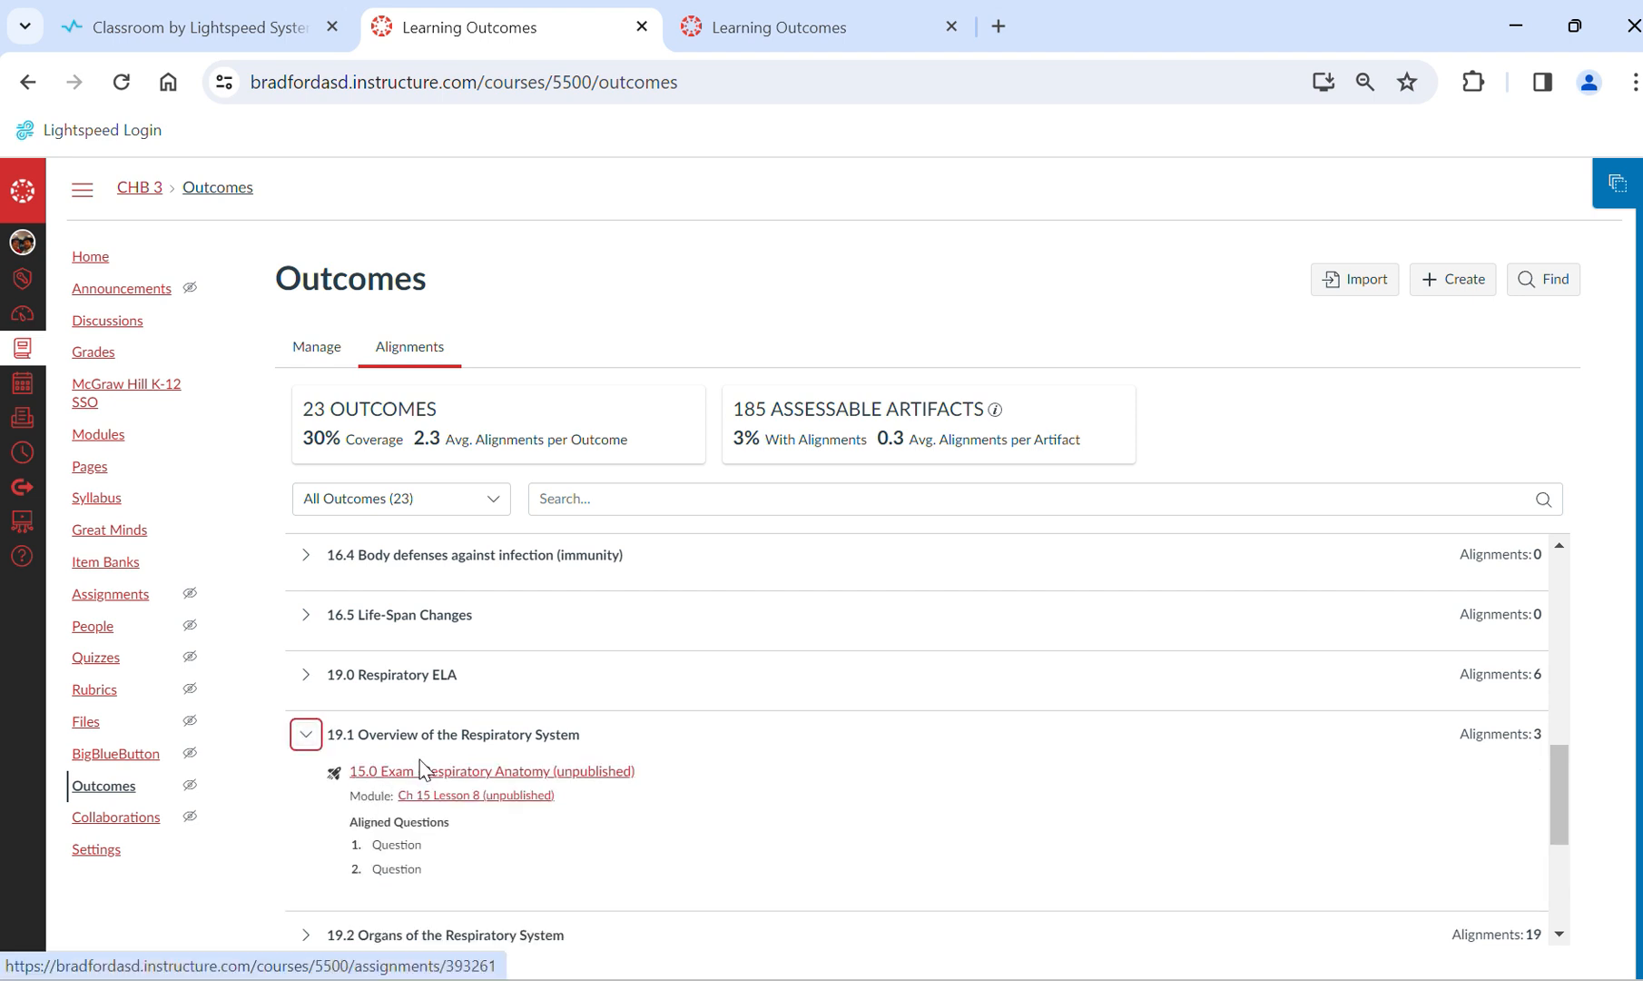
{"action": "left_click", "coordinate": [306, 734]}
{"action": "left_click", "coordinate": [306, 796]}
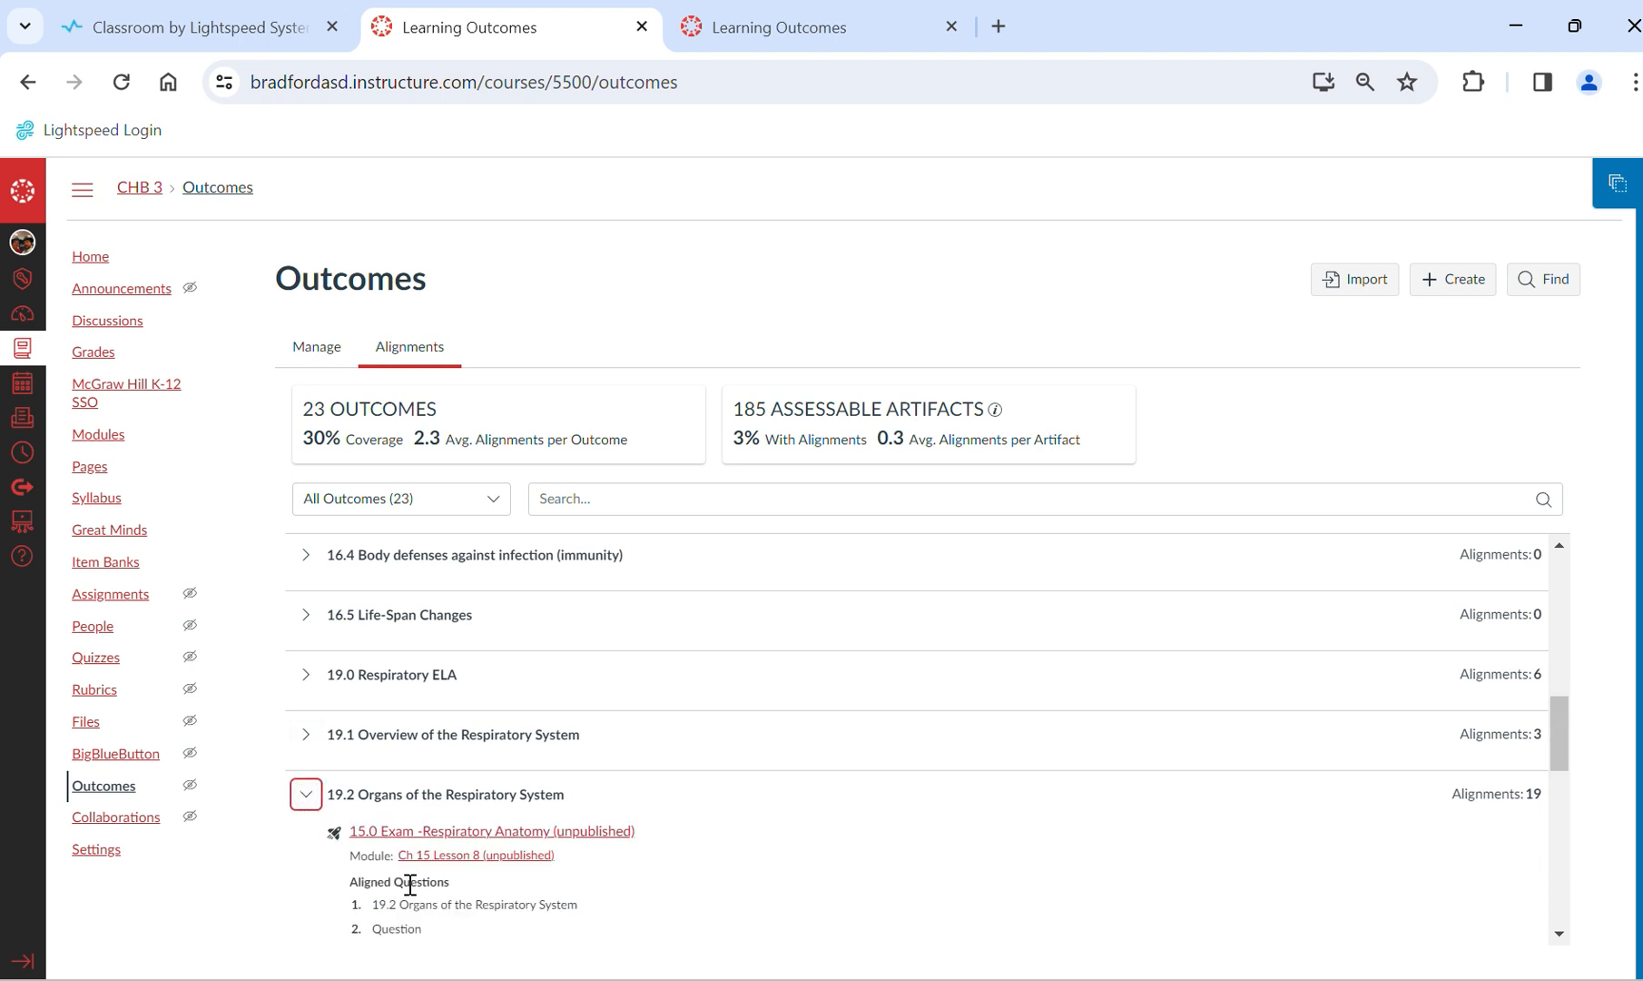